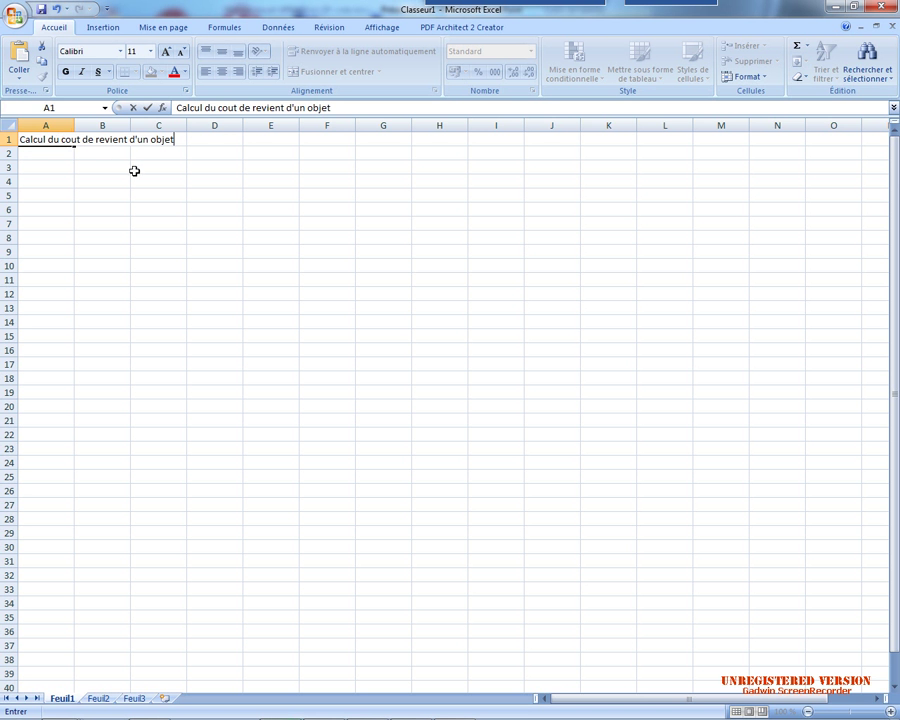
- Enter the section heading "Prototype" in cell A3, below the sheet title
left_click(134, 170)
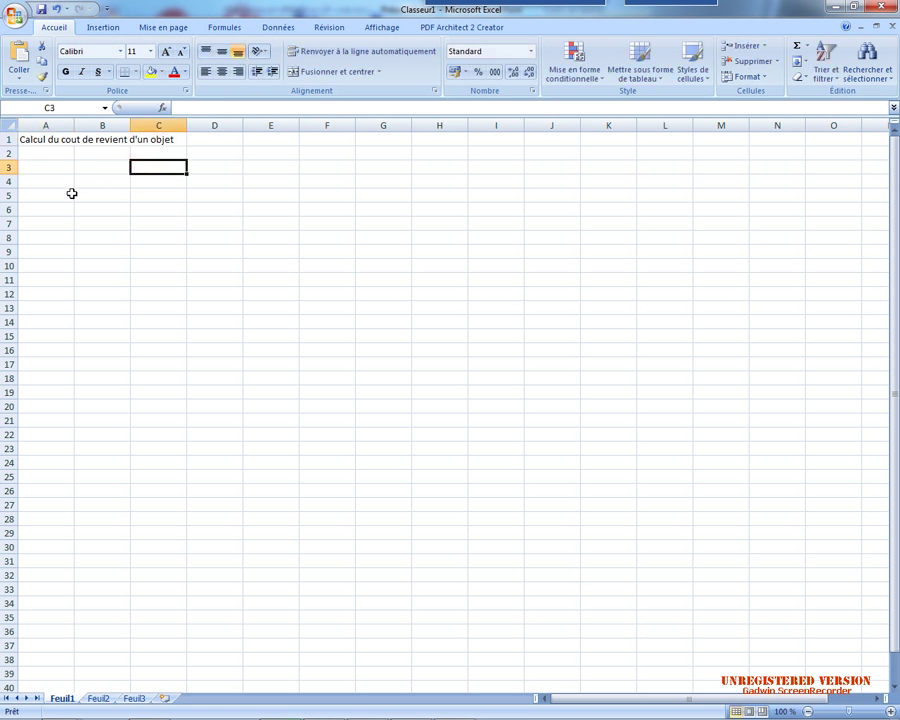
left_click(48, 167)
type("Pr")
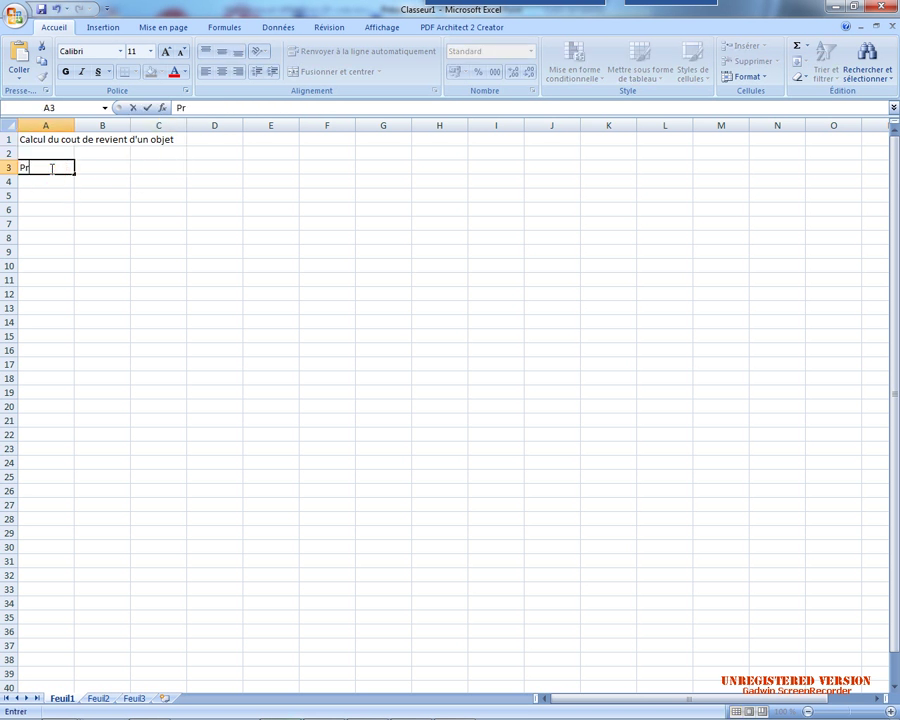
type("ototype")
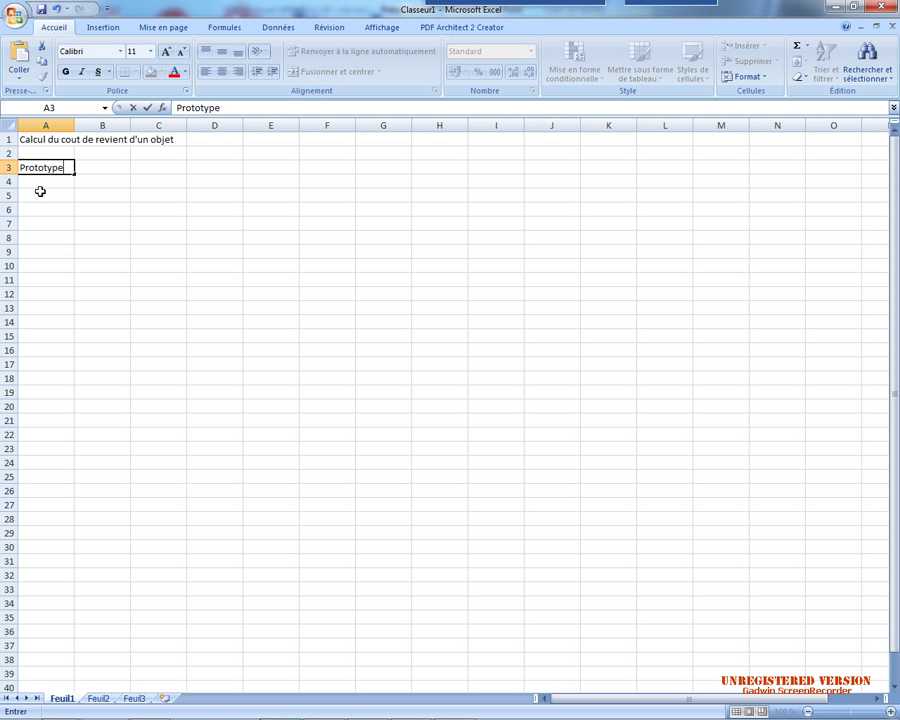
- Enter the column headers "Dépense" in cell A5 and "Montant" in cell B5
left_click(28, 195)
type("Dépe")
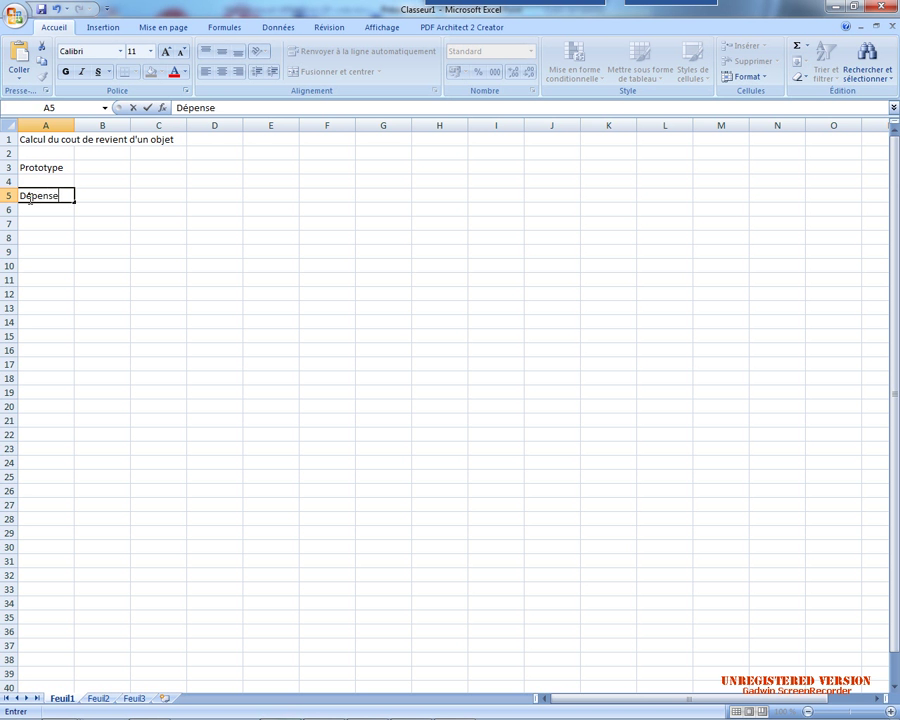
type("nse")
left_click(120, 196)
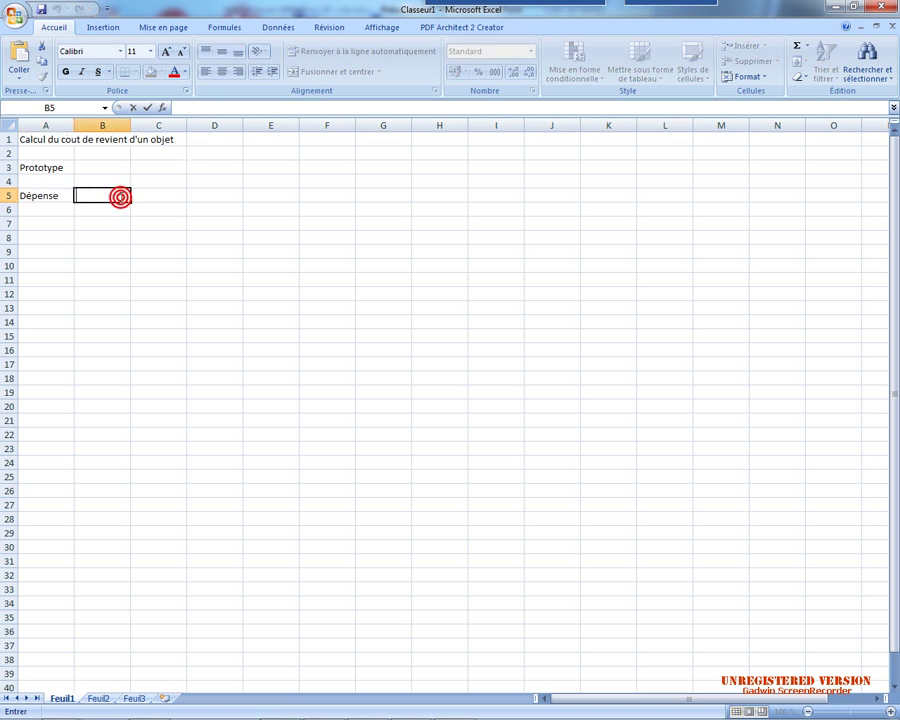
type("Monta")
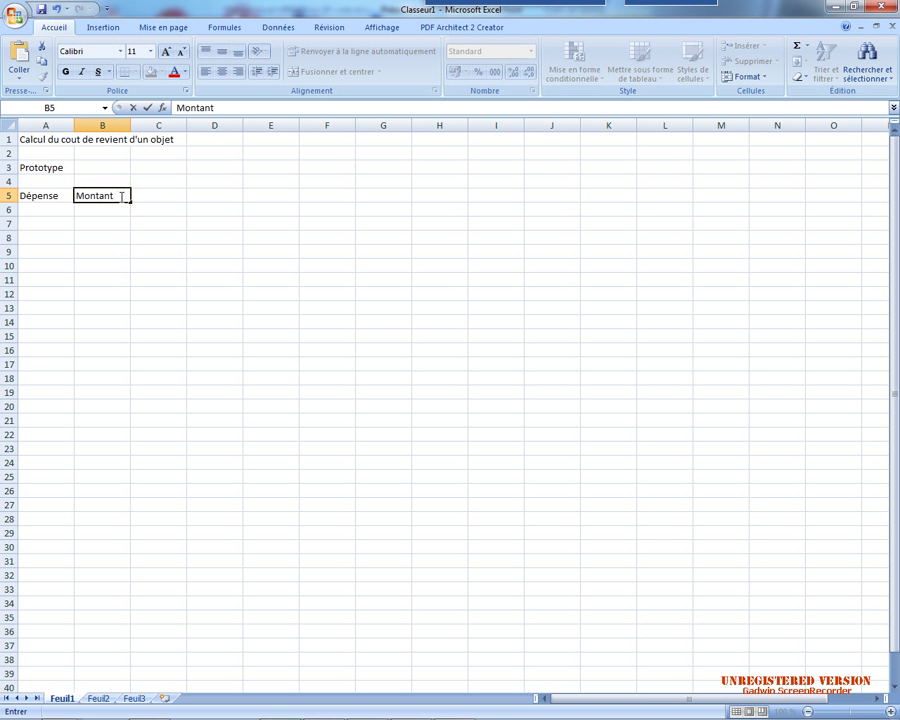
type("nt")
- Enter the first expense "Etude de l'objet" in cell A6 and widen column A to fit it
left_click(45, 214)
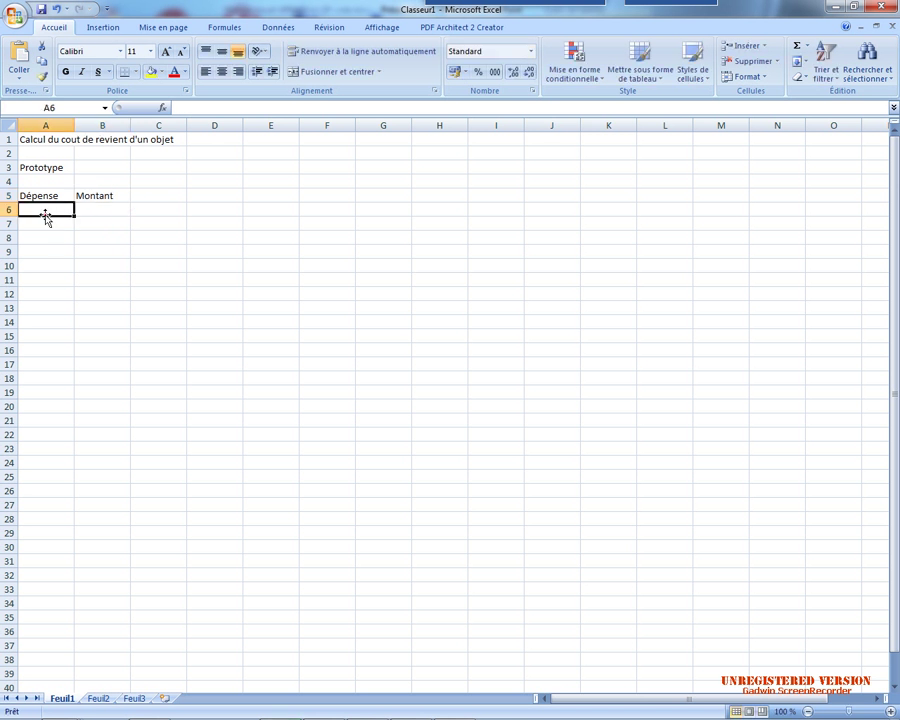
type("Etude d")
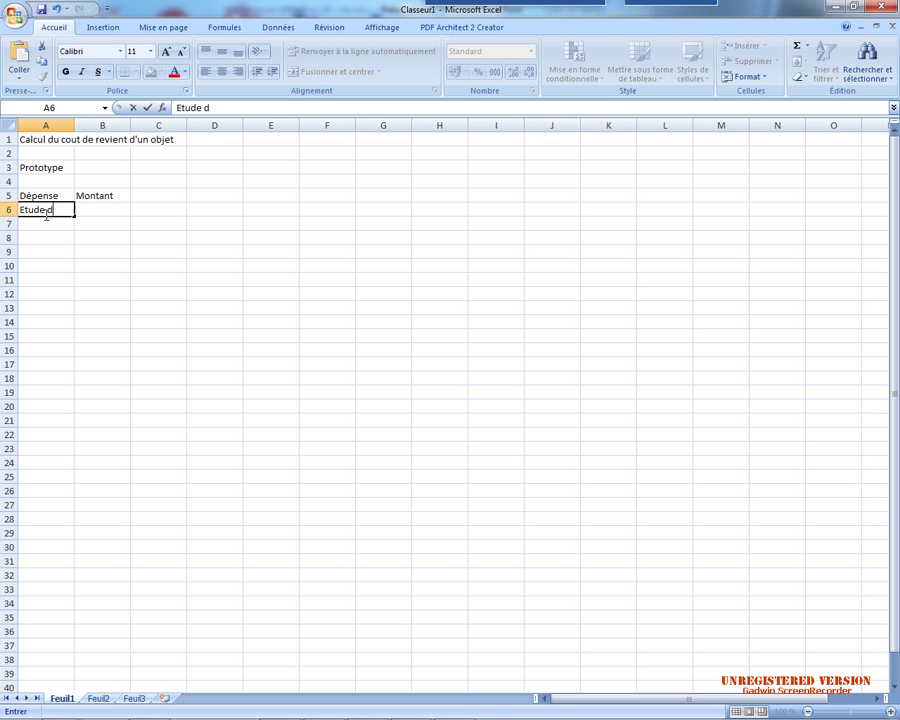
type("e l'objet")
left_click(76, 292)
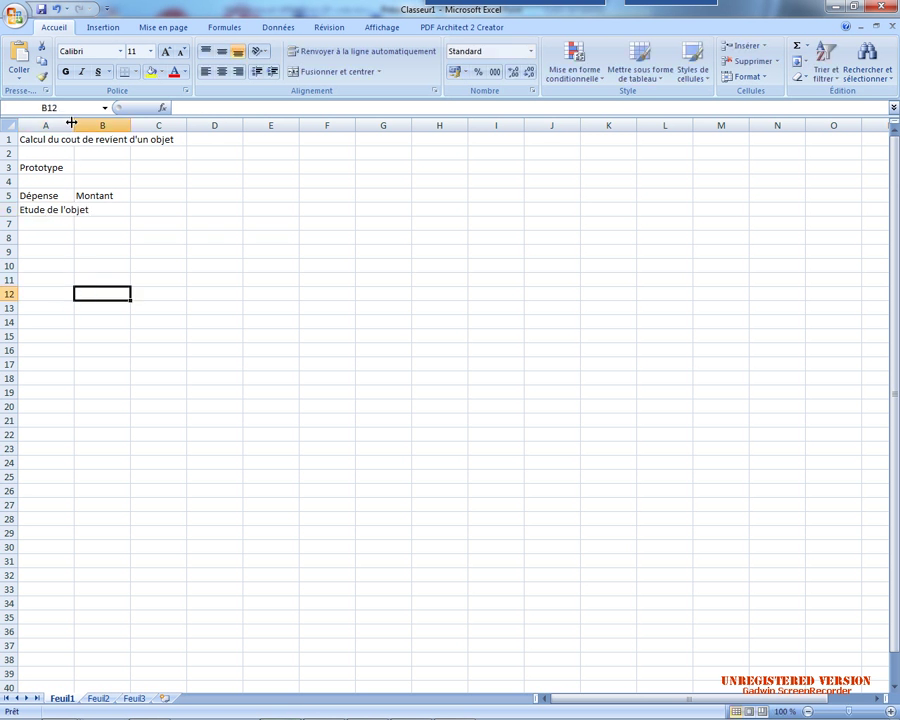
left_click_drag(74, 124, 112, 124)
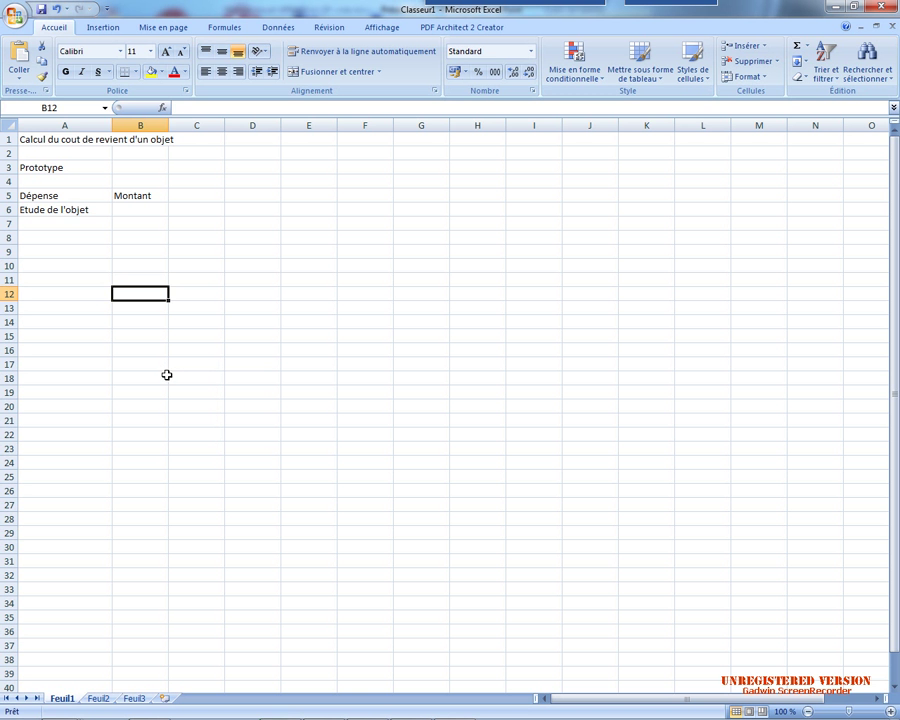
- Append "(conception)" to the expense label in cell A6 and widen column A to fit the longer text
left_click(52, 222)
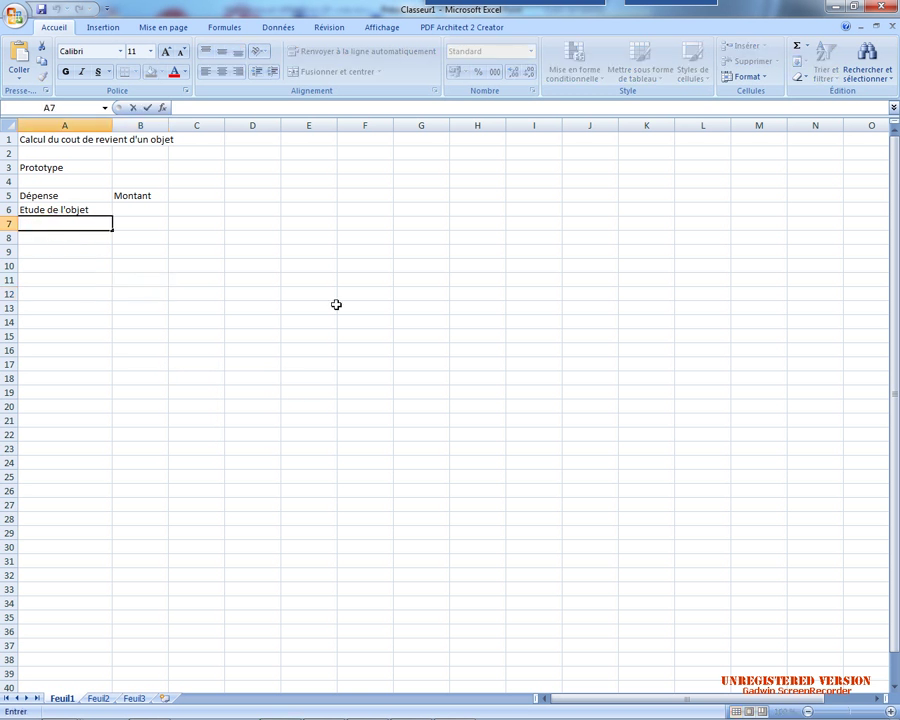
left_click(104, 209)
double_click(97, 210)
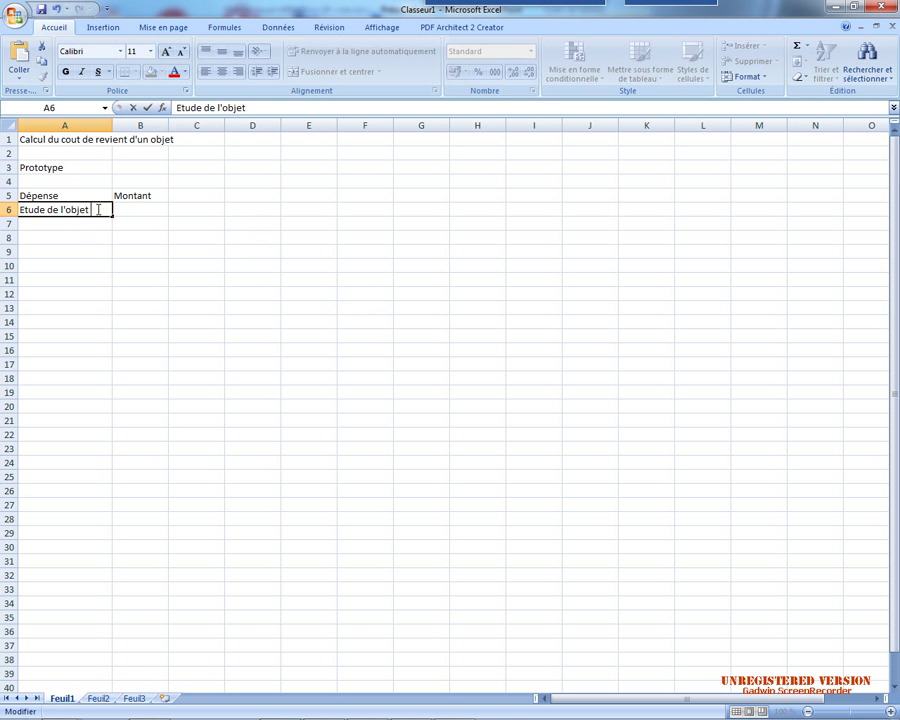
type("(conception")
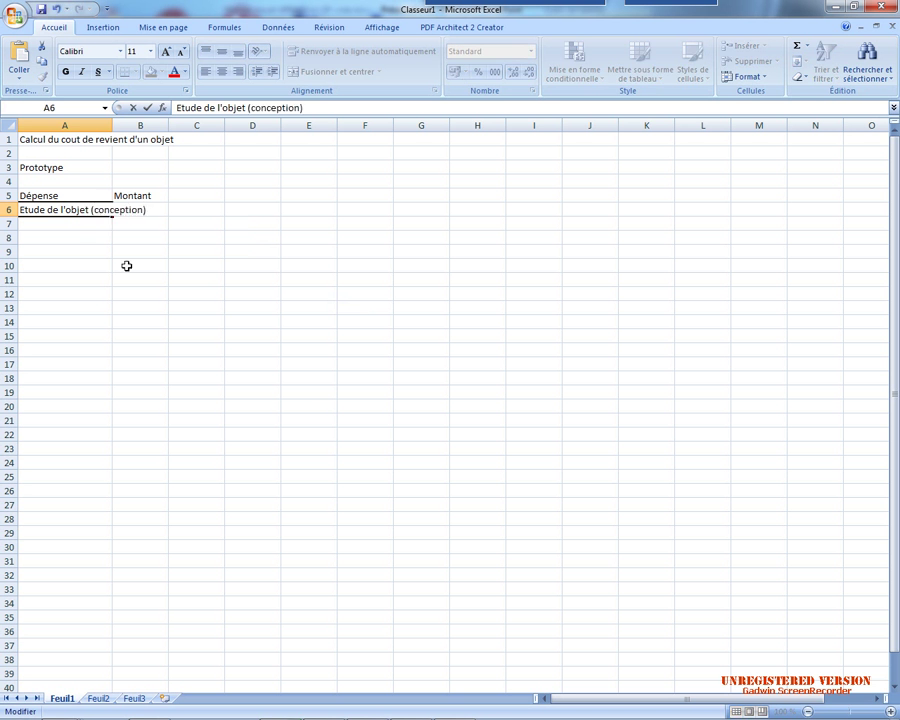
left_click(137, 290)
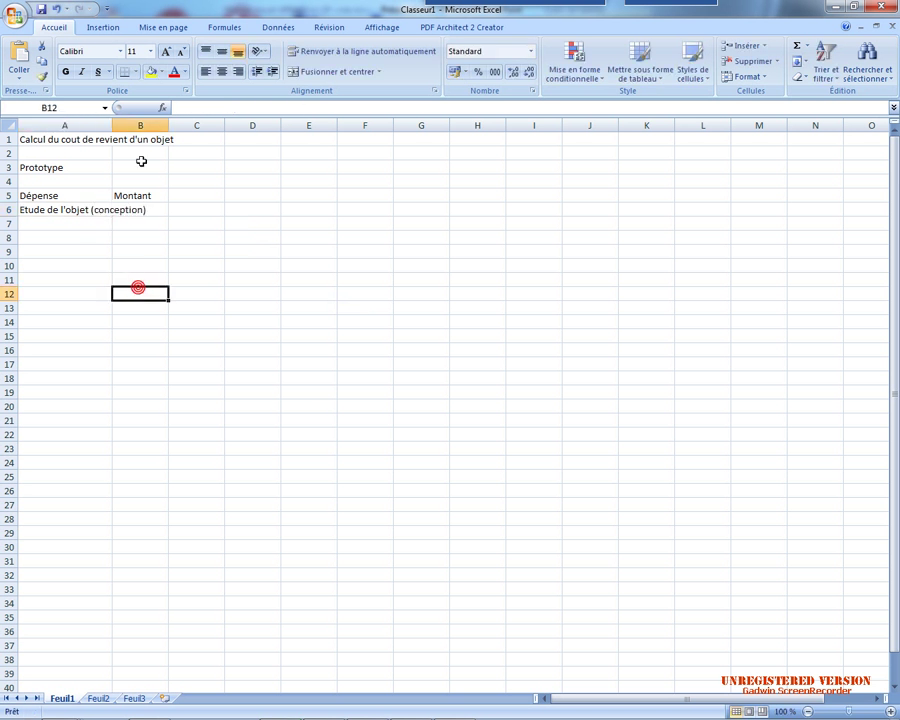
left_click_drag(111, 127, 169, 125)
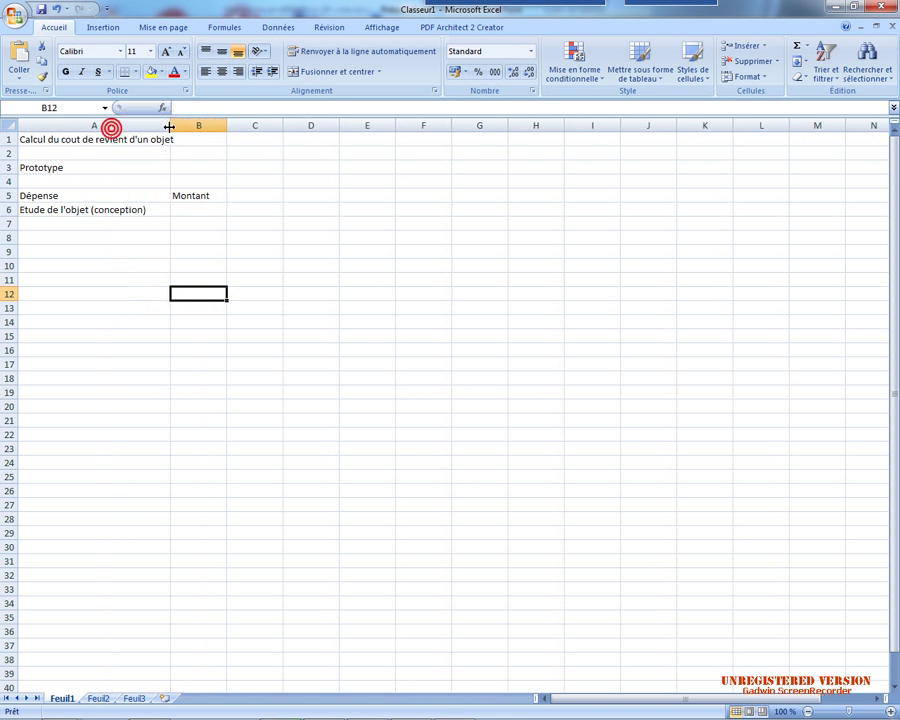
- Enter the expense "Etude de la fabrication ( méthode)" in cell A7
left_click(46, 222)
double_click(47, 223)
type("E")
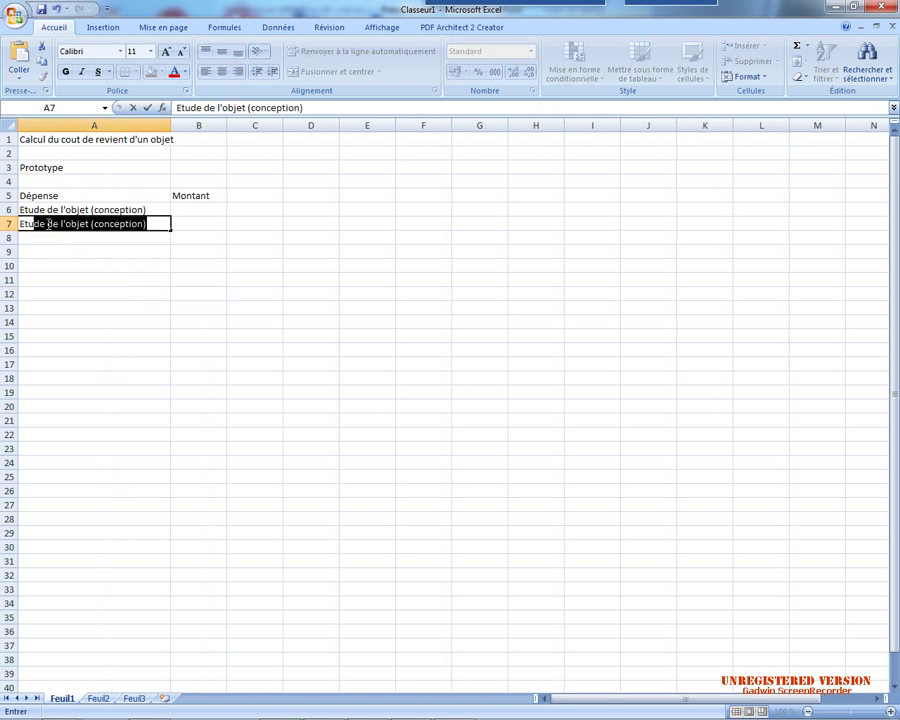
type("tude de la fabrication (")
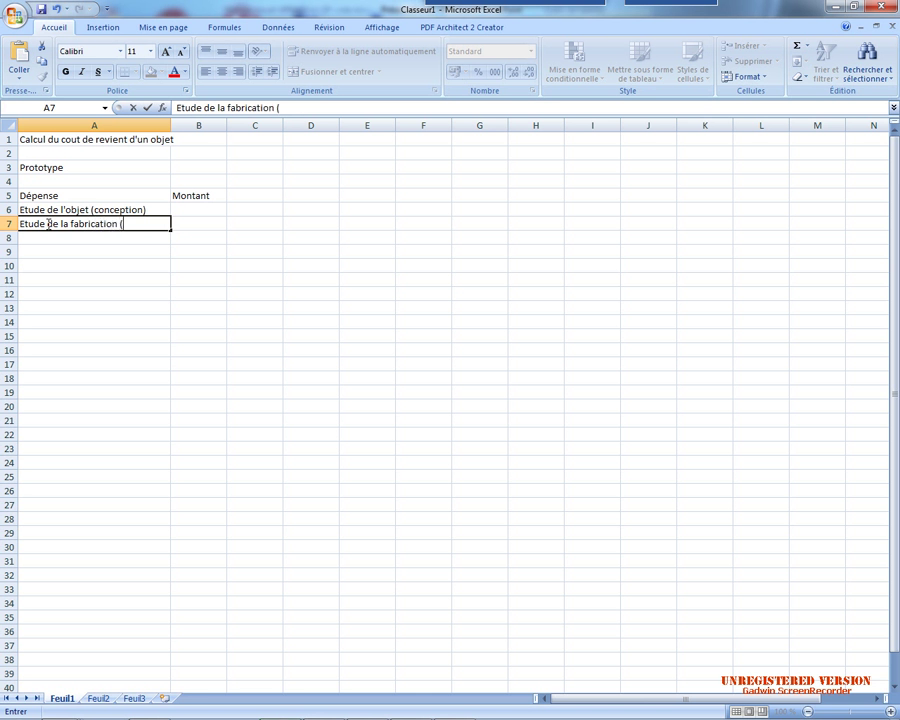
type(" méthode")
left_click(80, 267)
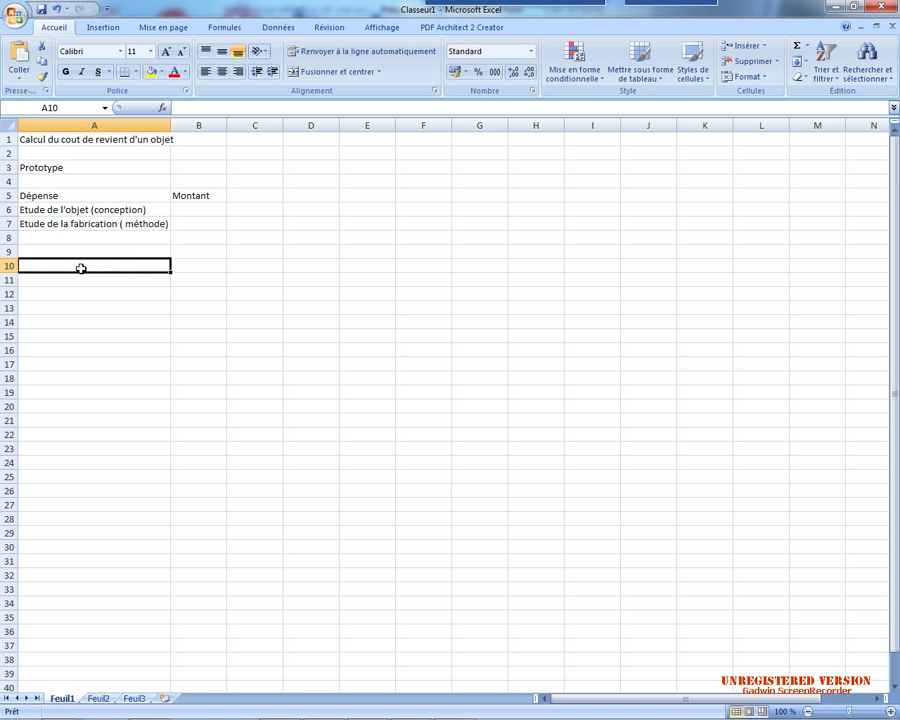
- Enter the expense "Cout de la matière première necessaire" in cell A8
left_click(43, 239)
type("Cou")
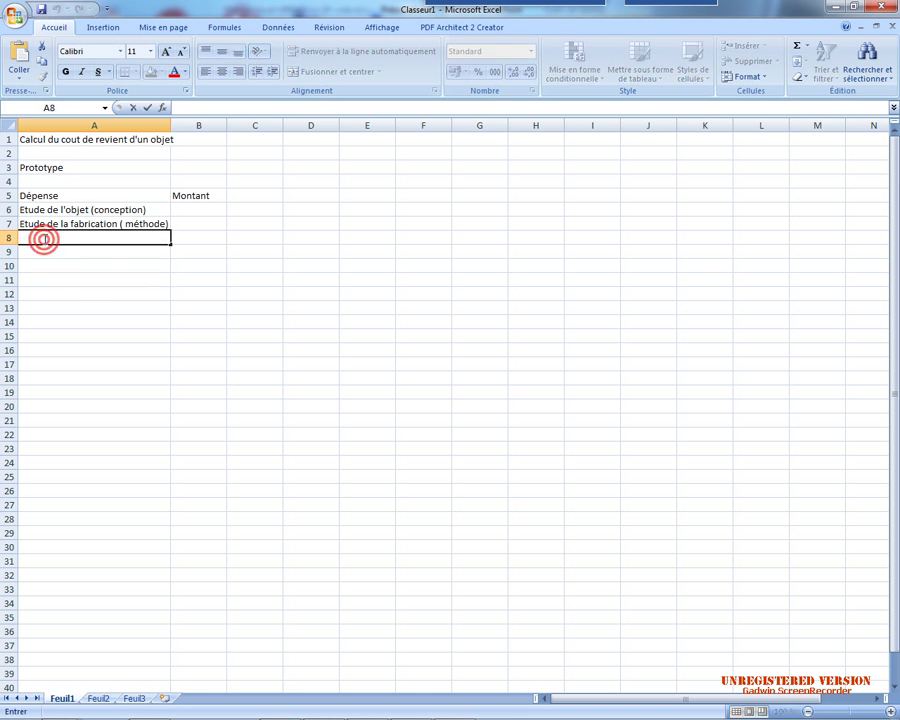
type("t de la m")
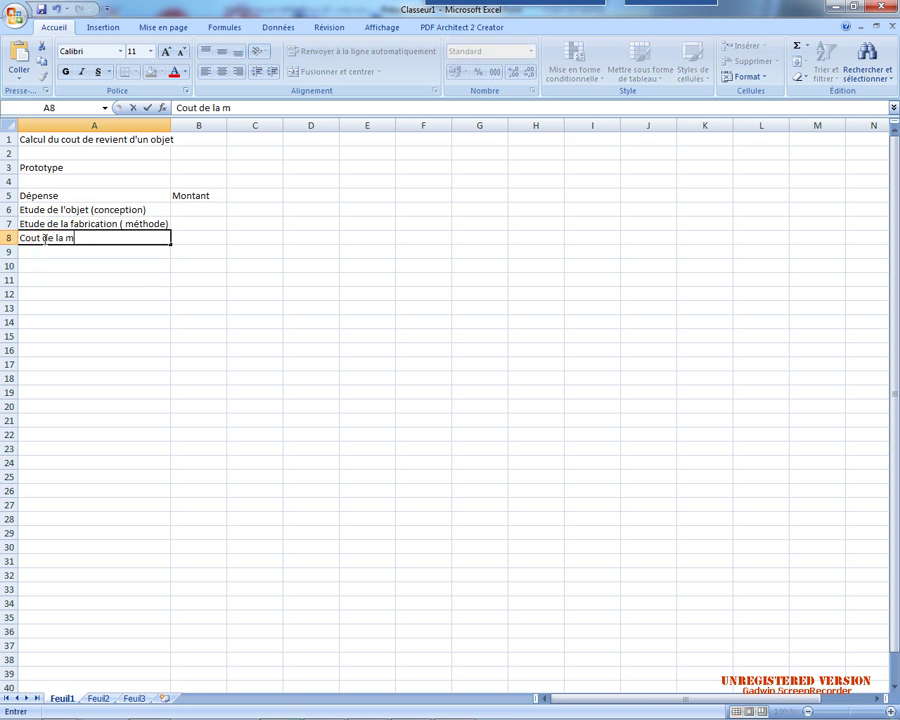
type("atière premièr")
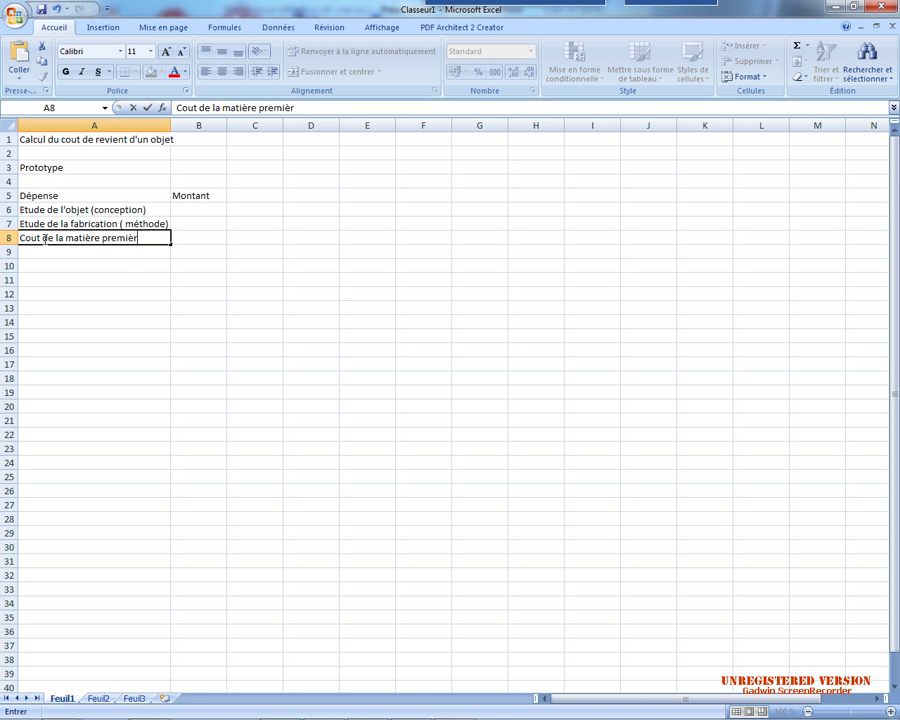
type("e necessaire")
left_click(96, 306)
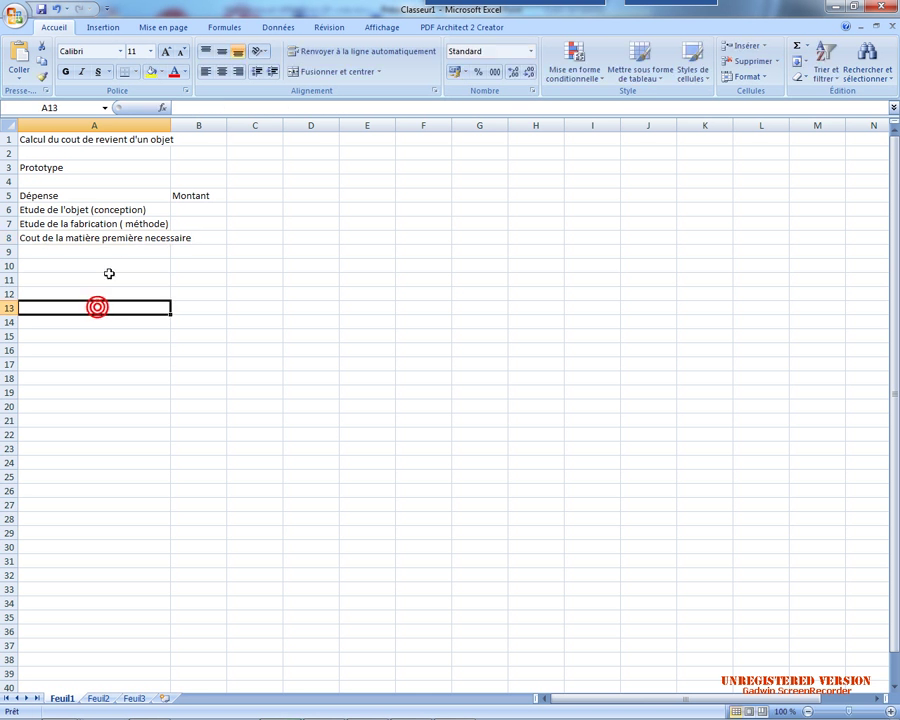
- Wrap the text of the raw material expense in cell A8 so that it fits the column width
left_click(133, 240)
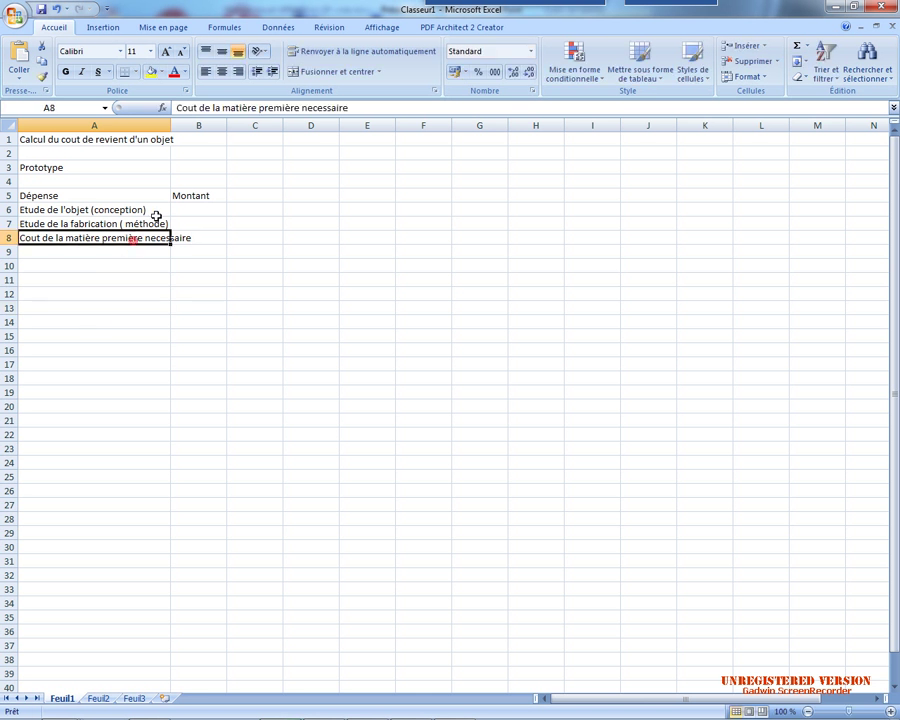
left_click(332, 51)
left_click(195, 316)
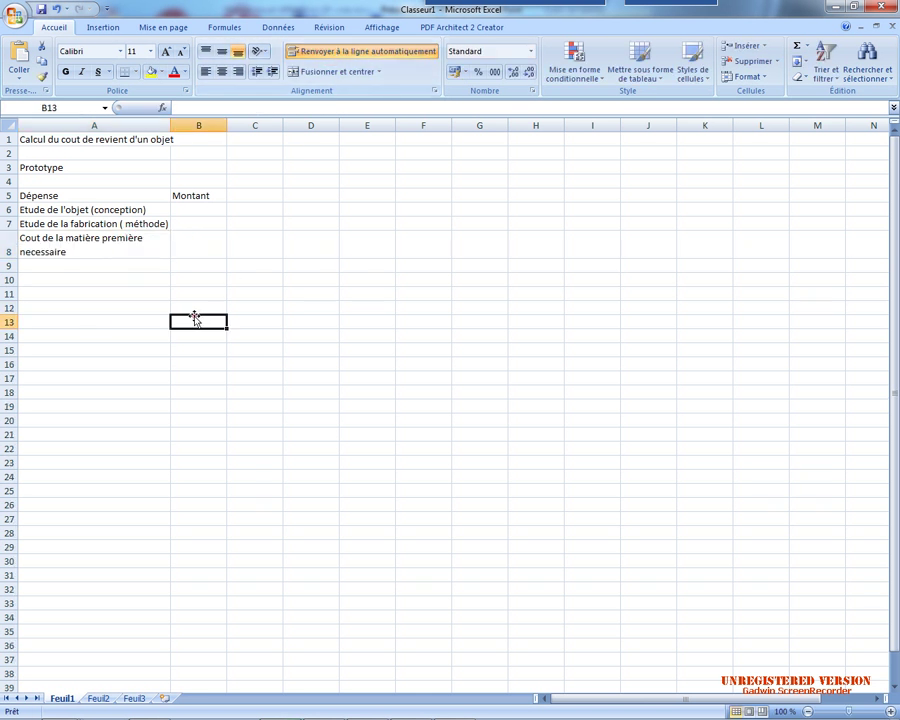
- Enter the expense "Cout du temps de fabrication ( usure des outils, consommables)" in cell A9
double_click(40, 265)
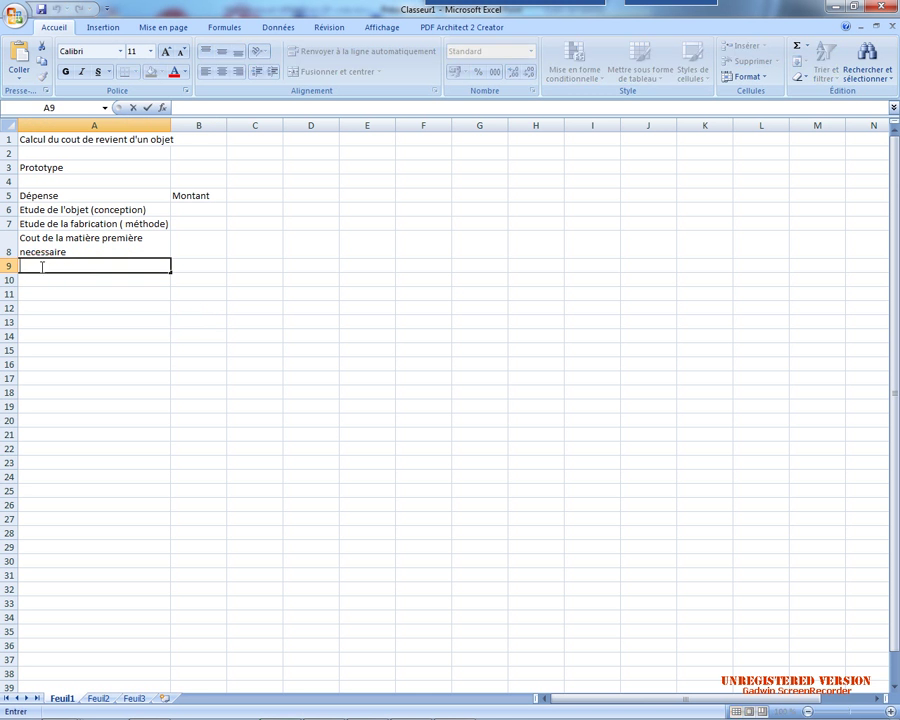
type("Co")
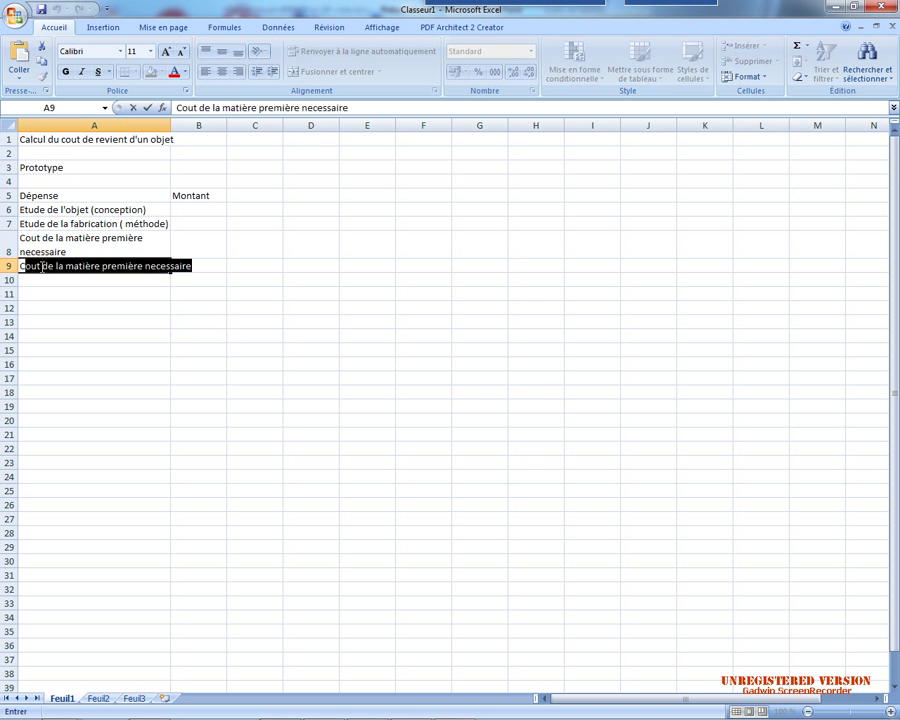
type("ut du temps de")
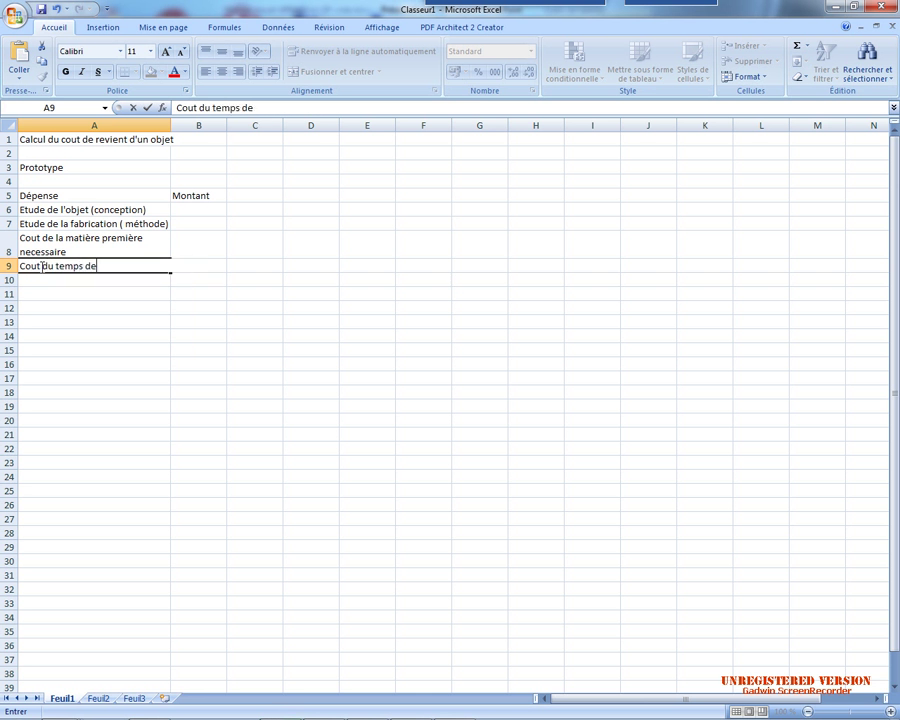
type(" fabrication")
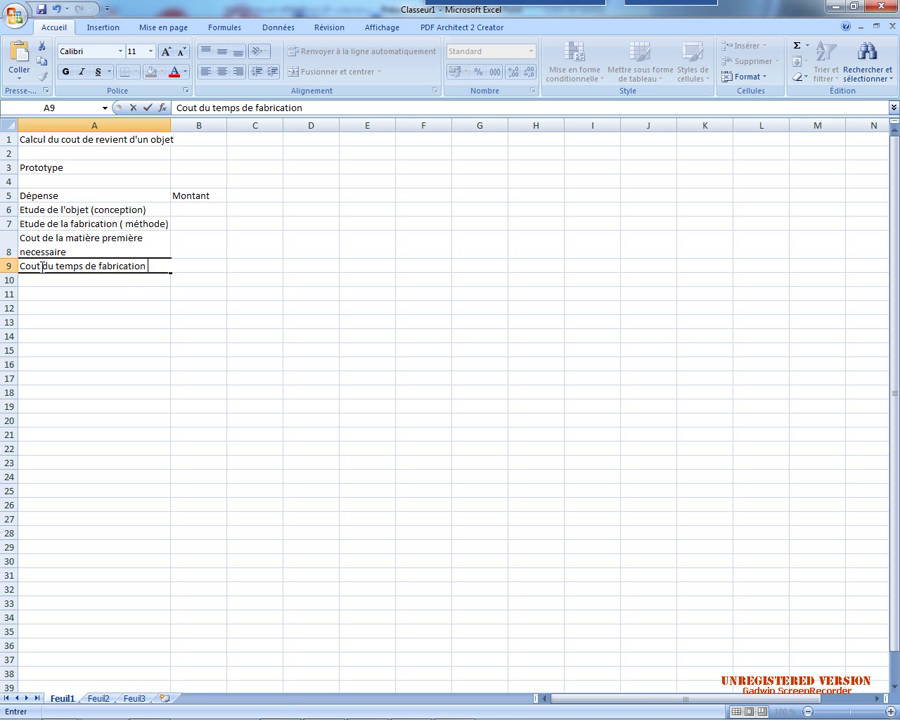
type(" ( usure des outils")
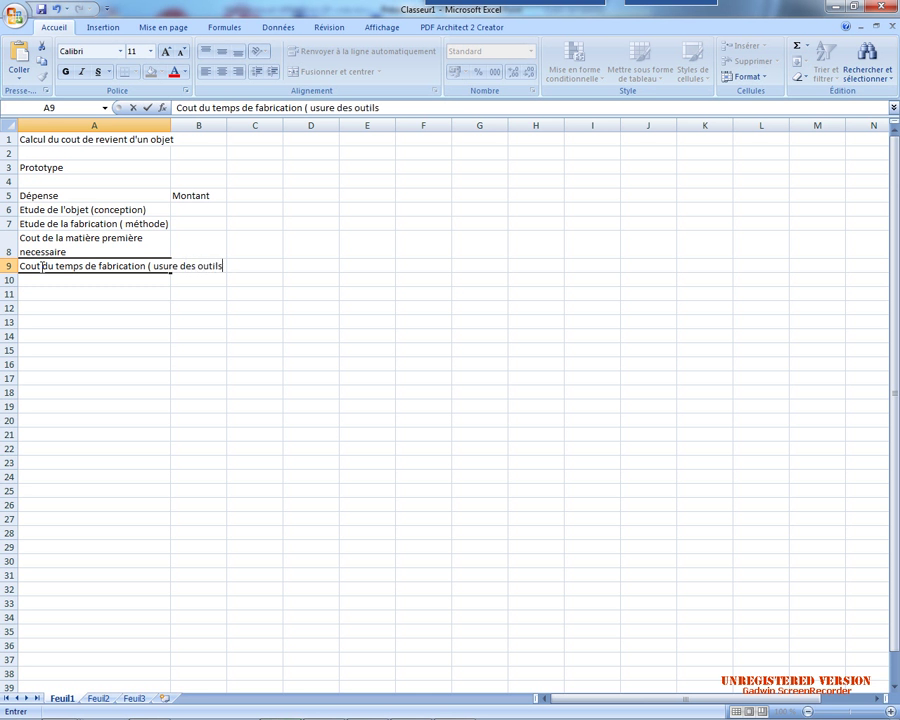
type(", consommabl")
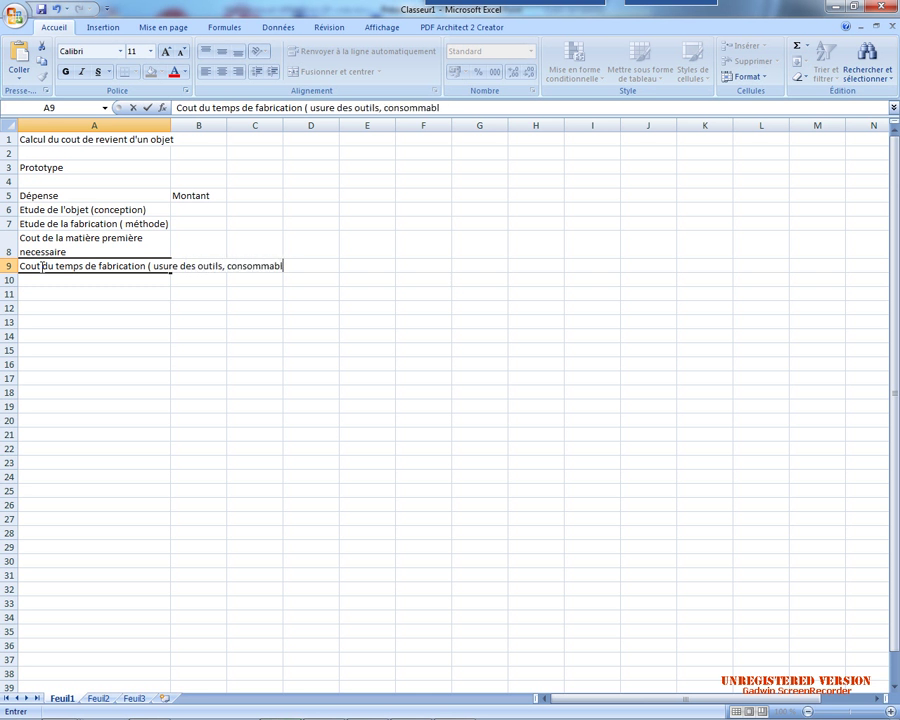
type("es)")
left_click(78, 364)
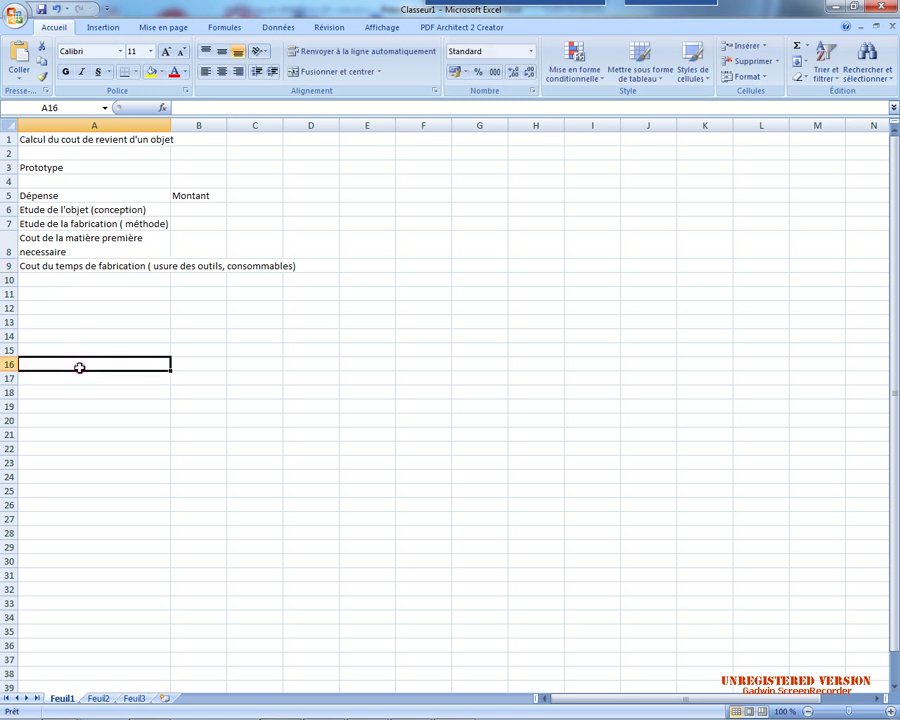
- Wrap the text of the manufacturing time expense in cell A9 within the column width
left_click(128, 266)
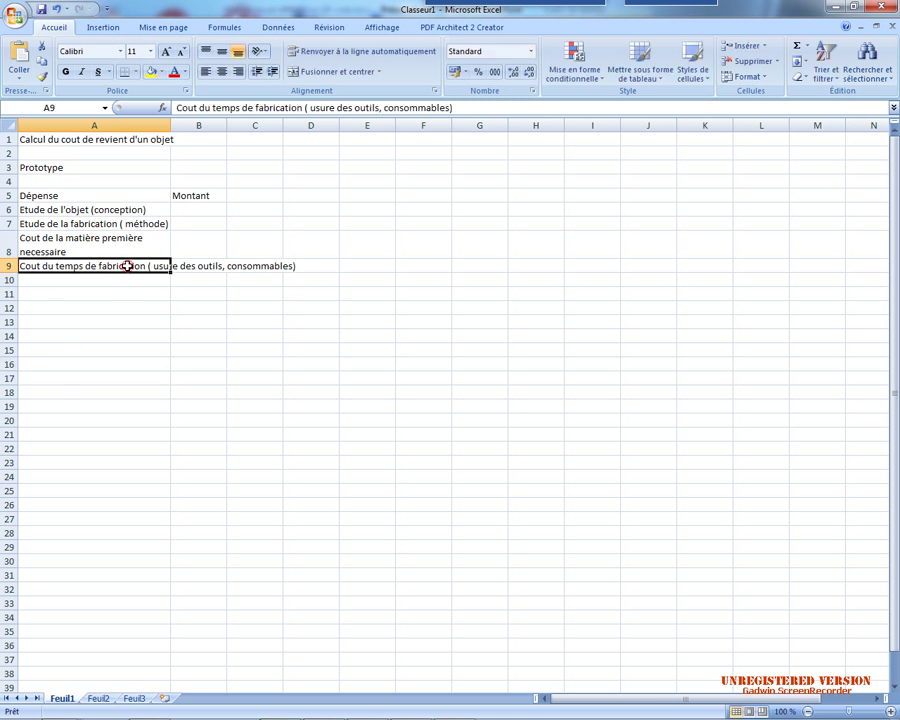
left_click(326, 51)
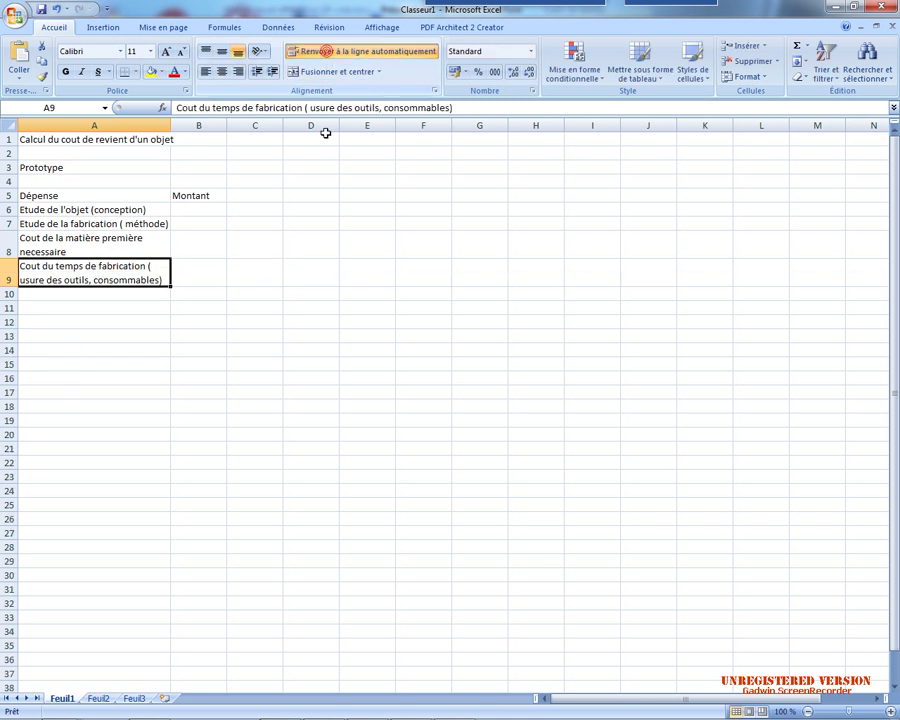
left_click(309, 302)
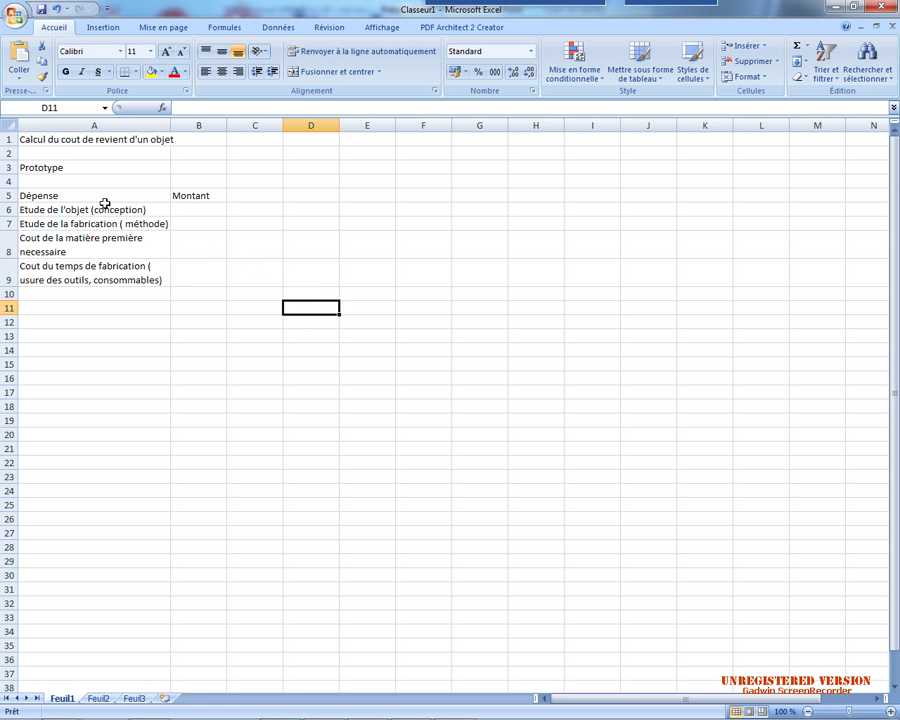
- Apply all borders to the expense table in cells A5:B9
left_click_drag(40, 194, 213, 274)
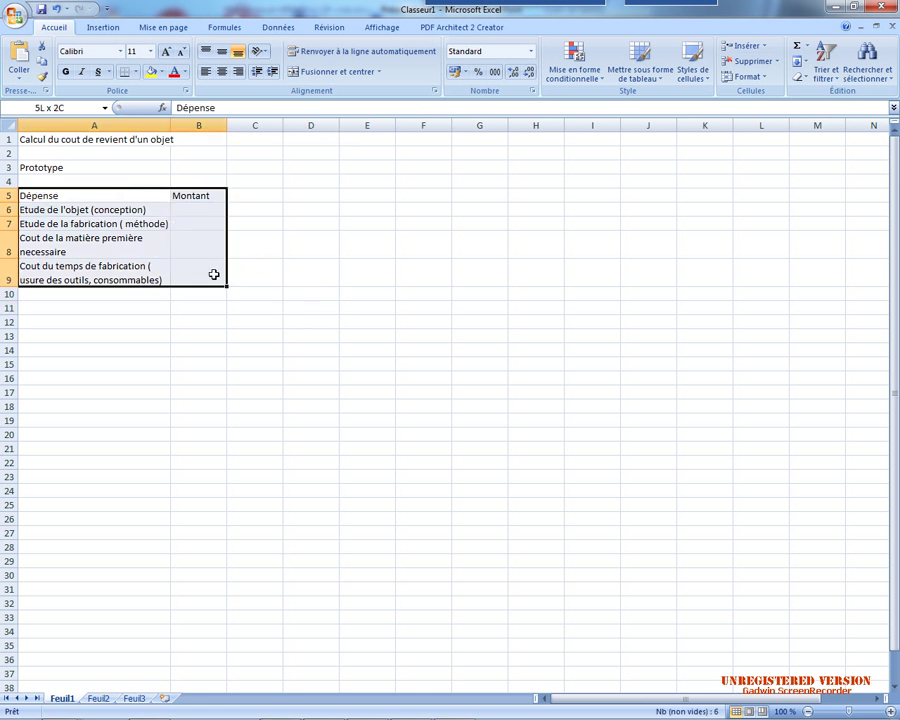
left_click(134, 71)
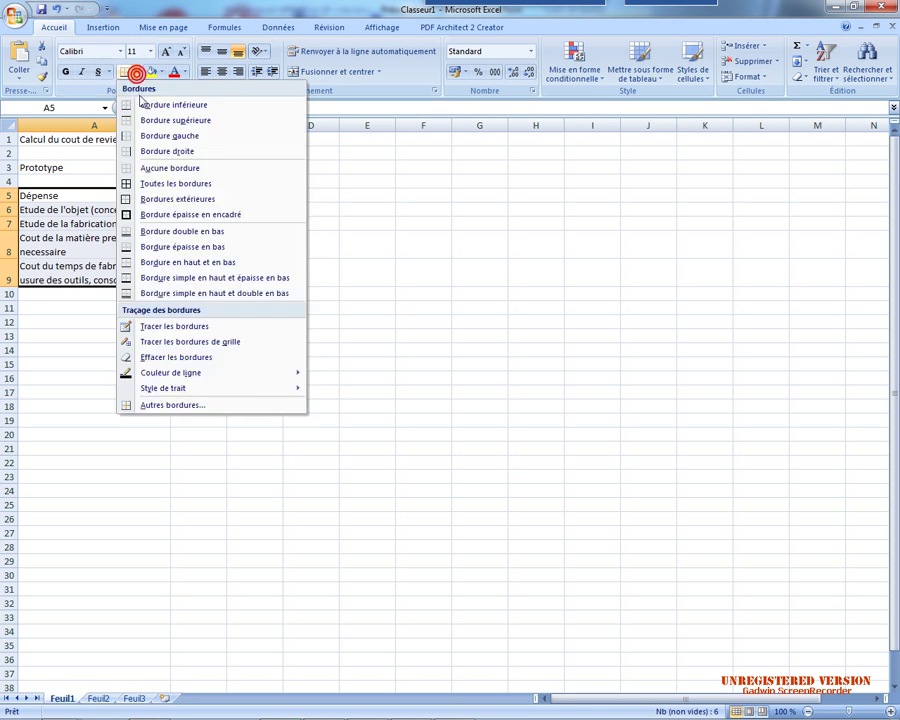
left_click(143, 185)
left_click(204, 362)
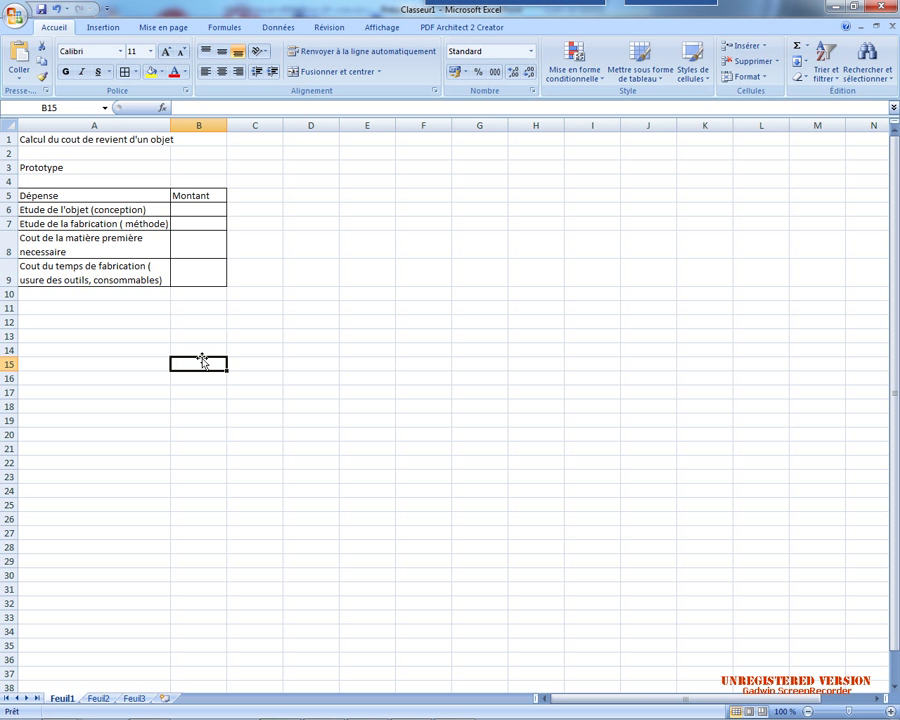
- Enter the label "tarif horaire" in cell B2 and its value 60 in cell C2
left_click(198, 207)
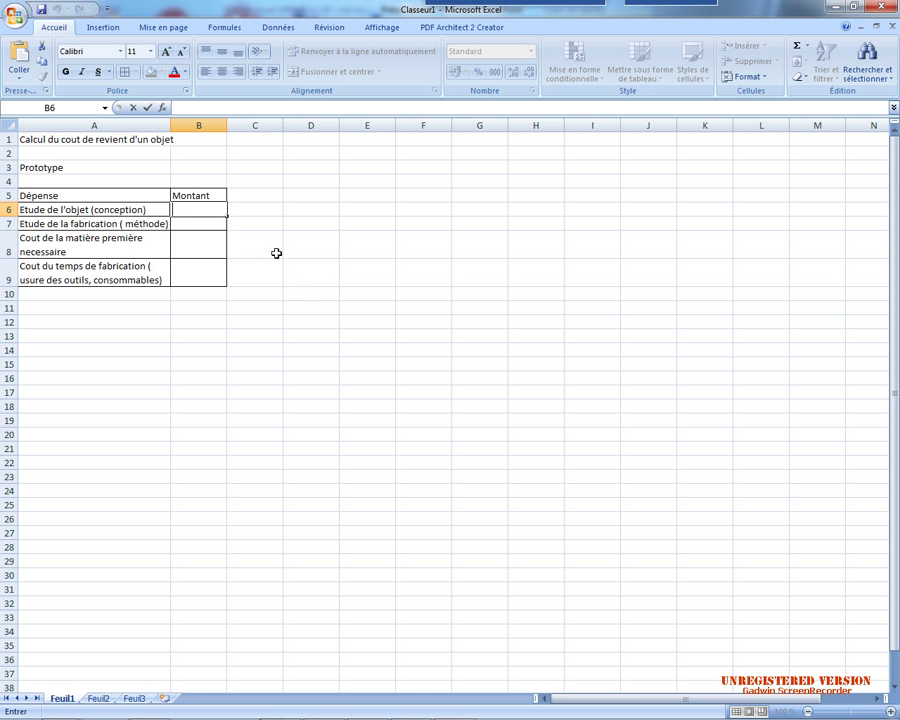
left_click(207, 155)
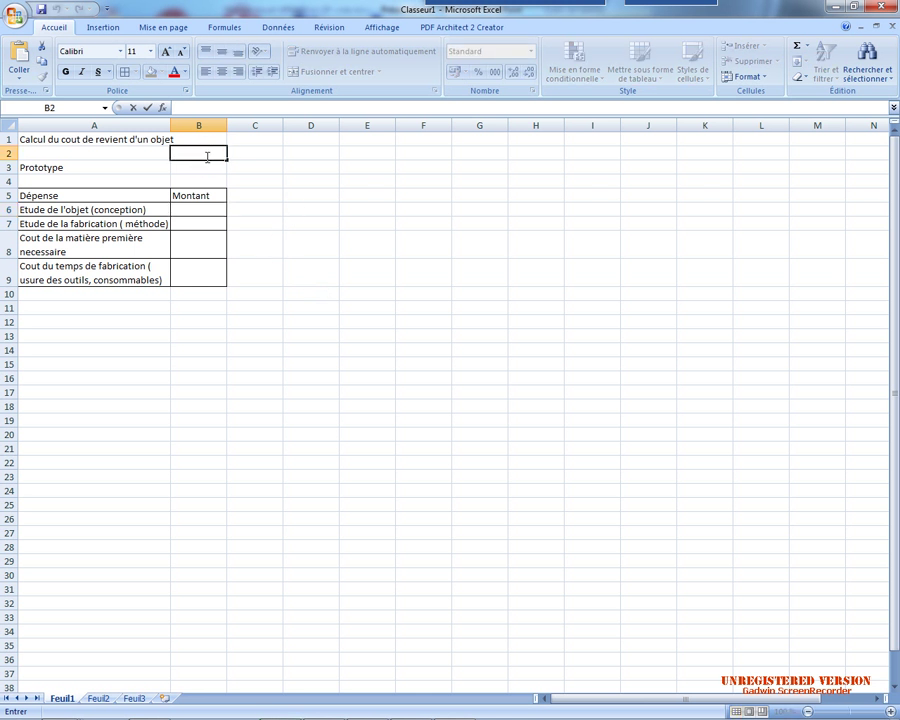
type("tarif horaire")
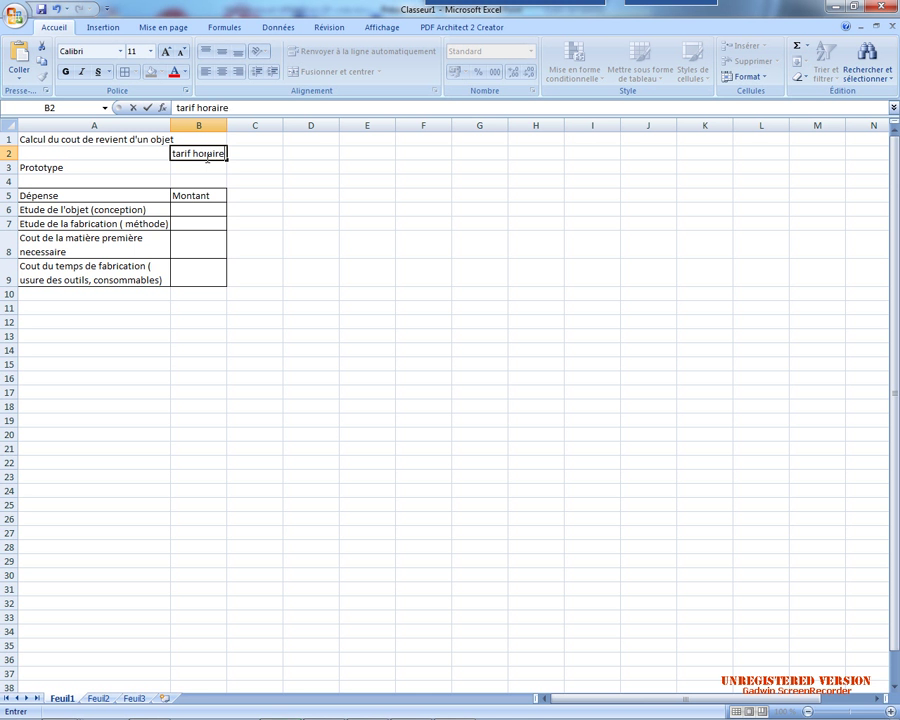
left_click(264, 153)
type("60")
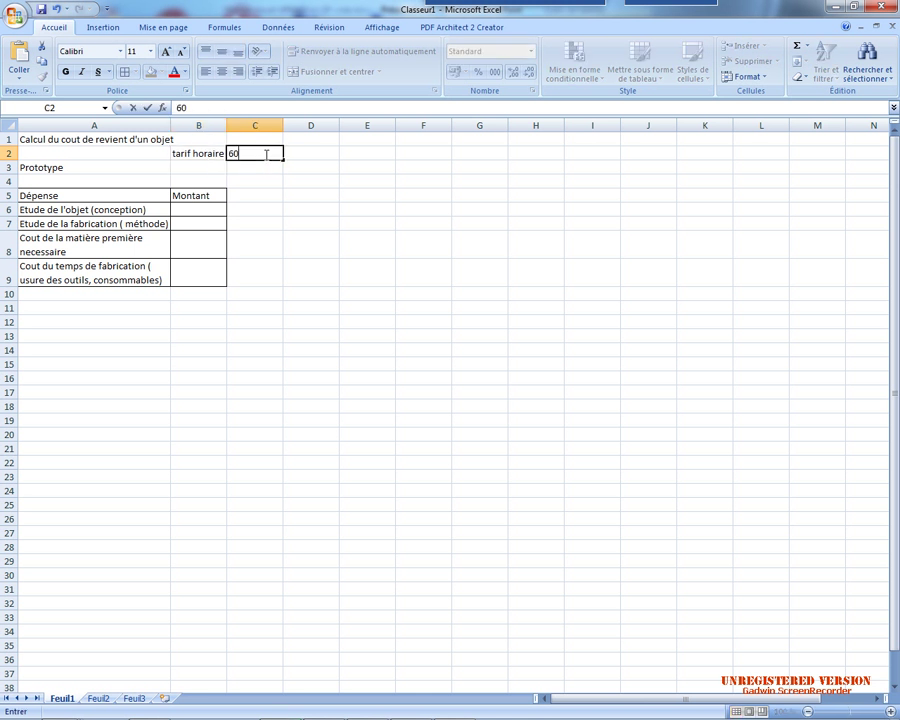
left_click(326, 191)
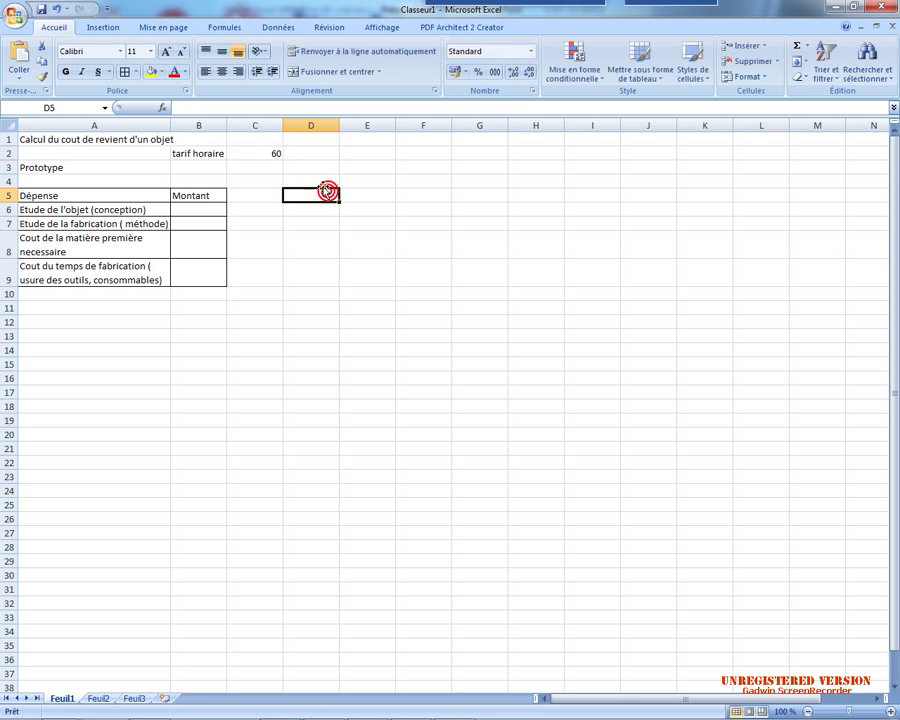
- Format the hourly rate in cell C2 as currency in euros with two decimals
left_click(262, 153)
right_click(262, 153)
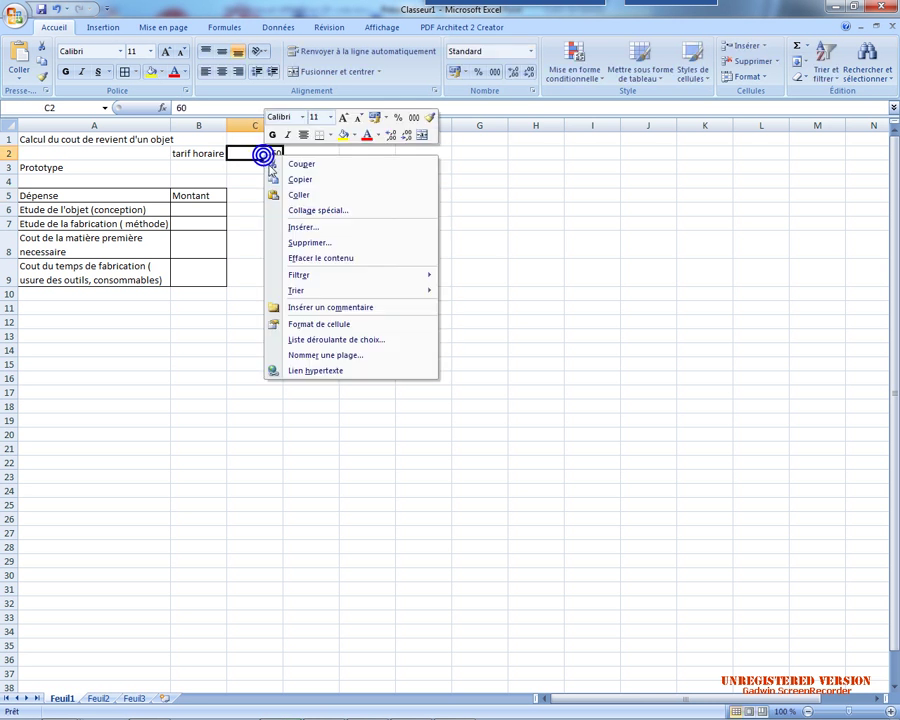
left_click(330, 322)
left_click(170, 237)
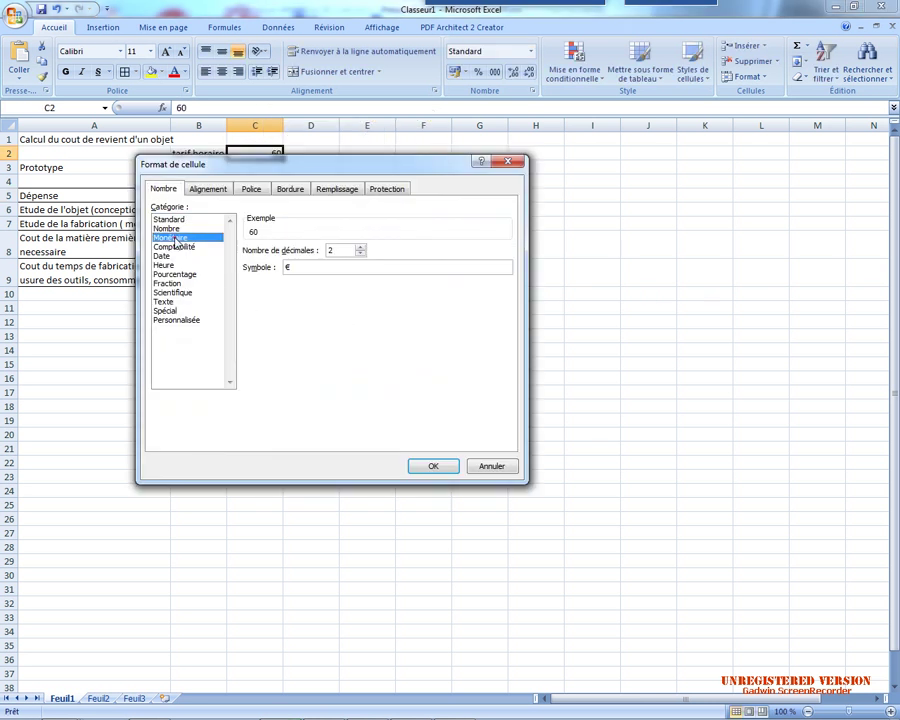
left_click(433, 467)
left_click(432, 464)
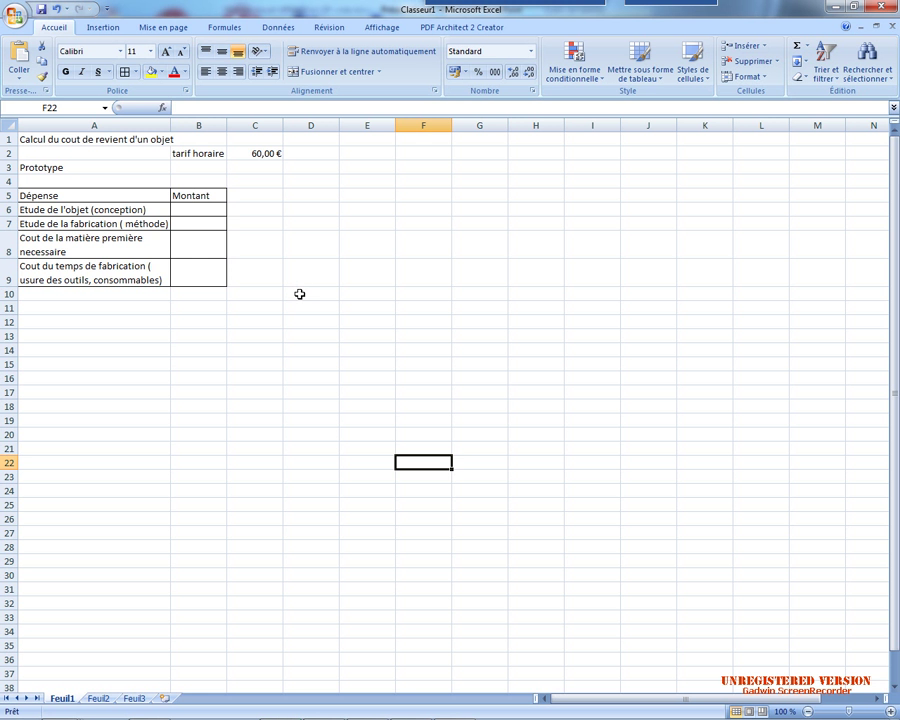
- Enter the label "nombre d'objets fabriqués" in cell E2
double_click(358, 154)
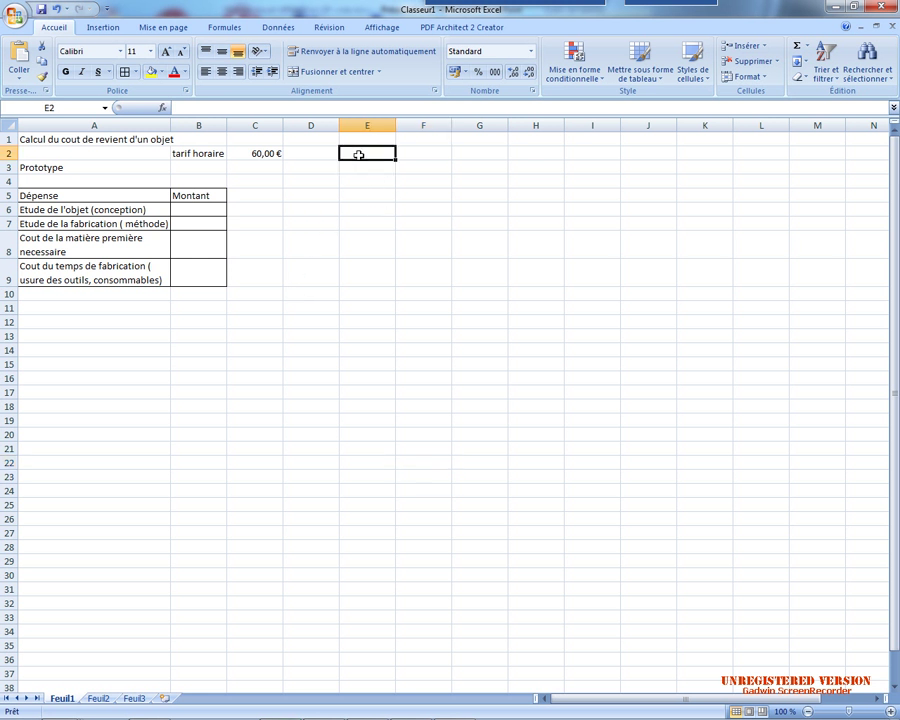
type("nombre")
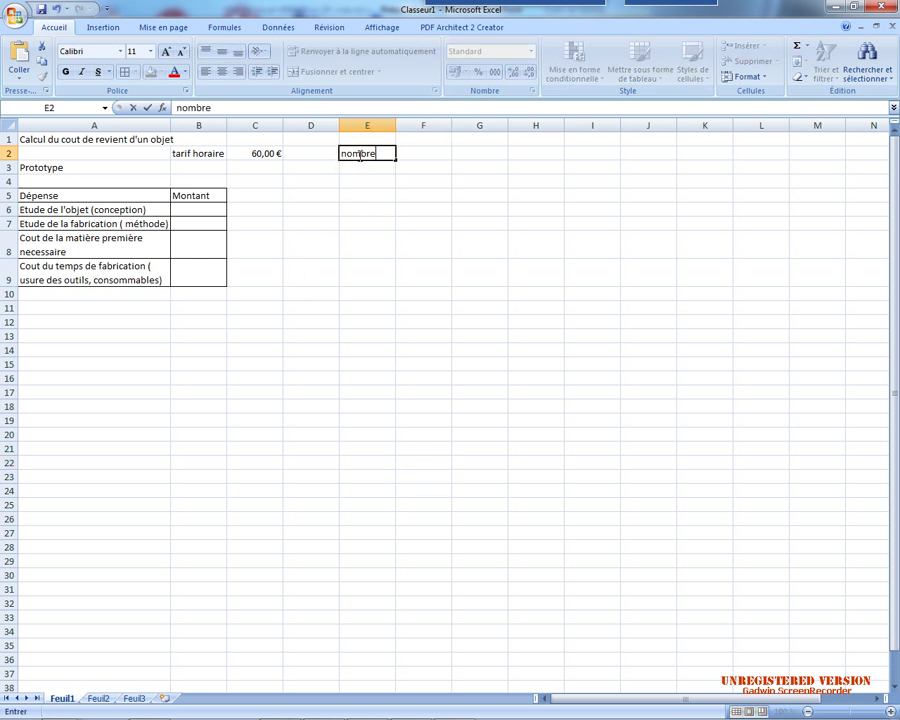
type(" d'\"objets fab")
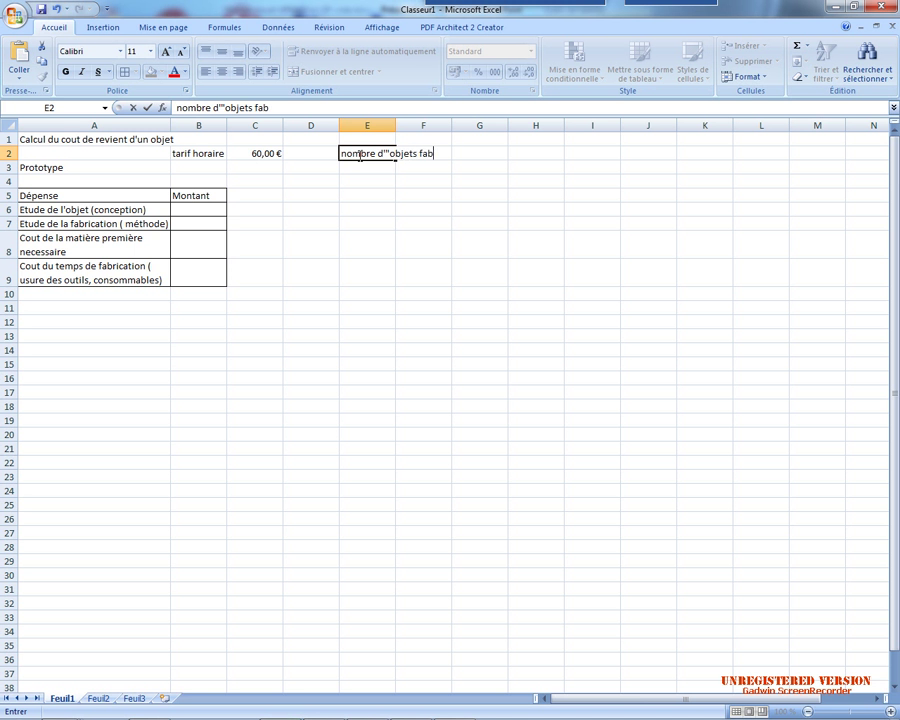
type("riqués")
left_click(392, 154)
key("BackSpace")
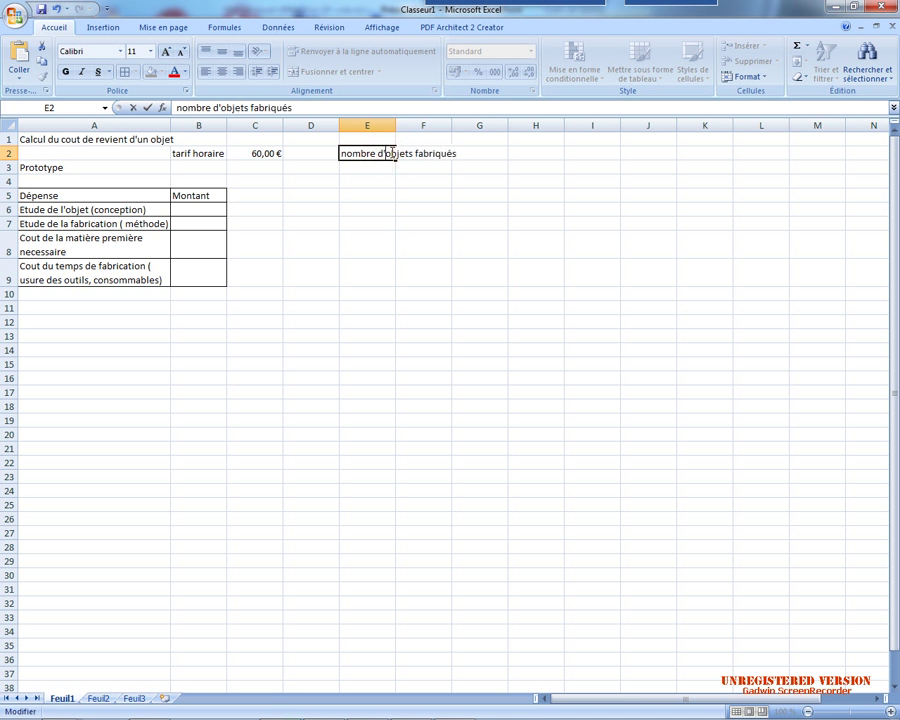
left_click(420, 223)
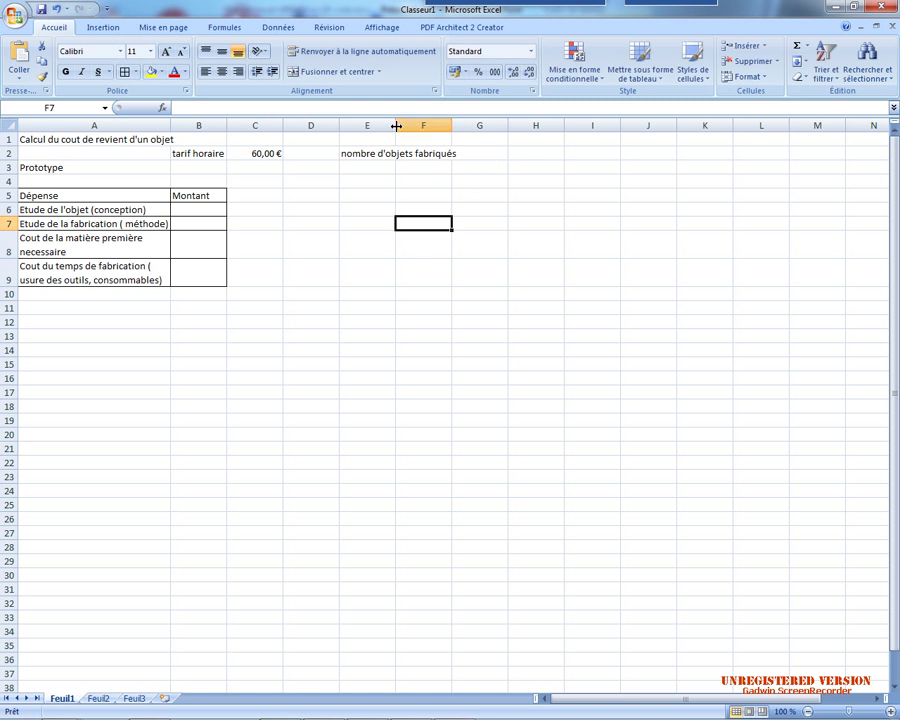
- Widen column E so that the label in E2 fits on one line, leaving text wrapping off for that cell
left_click(381, 153)
left_click(330, 52)
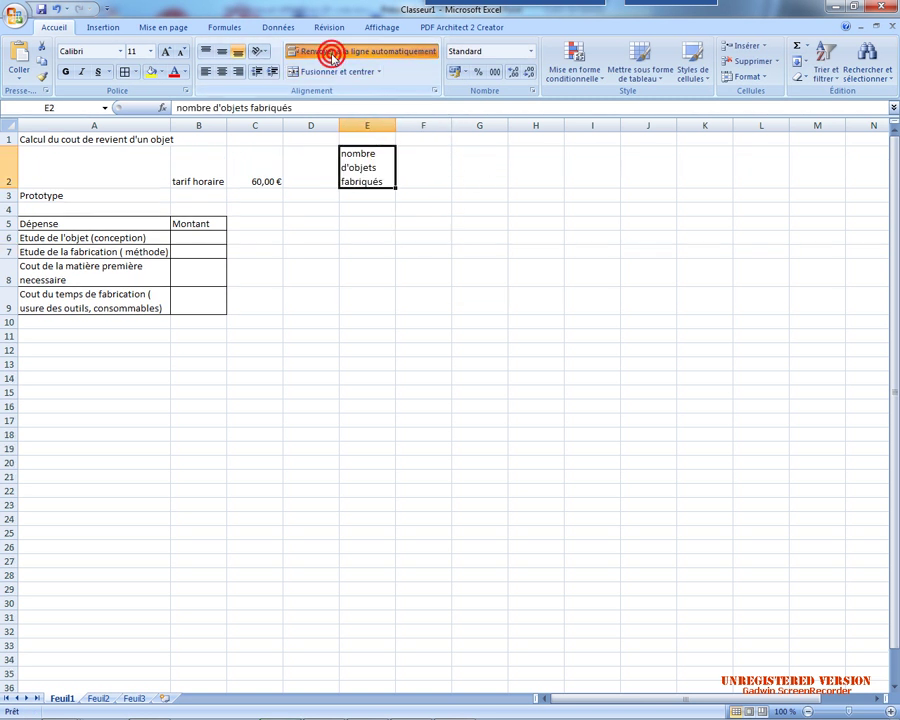
left_click_drag(396, 124, 472, 125)
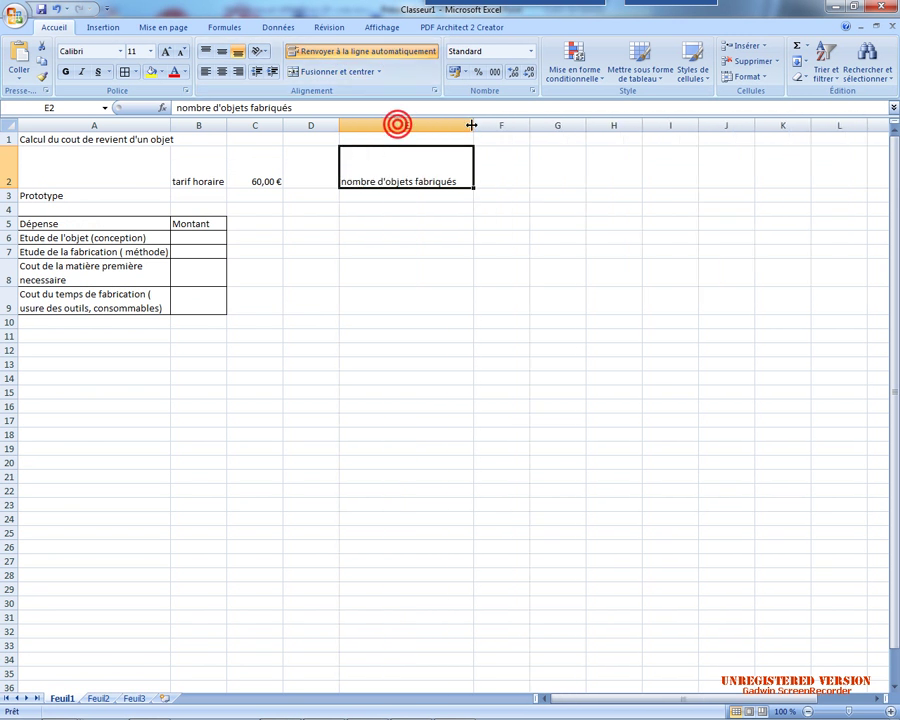
left_click(514, 269)
left_click(428, 177)
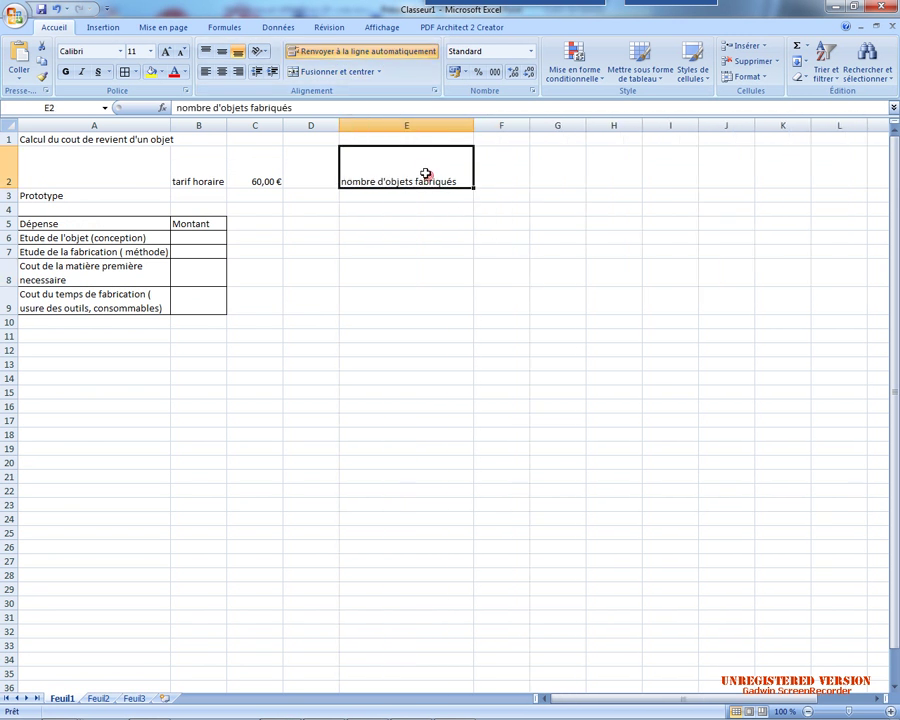
left_click(342, 55)
left_click(493, 150)
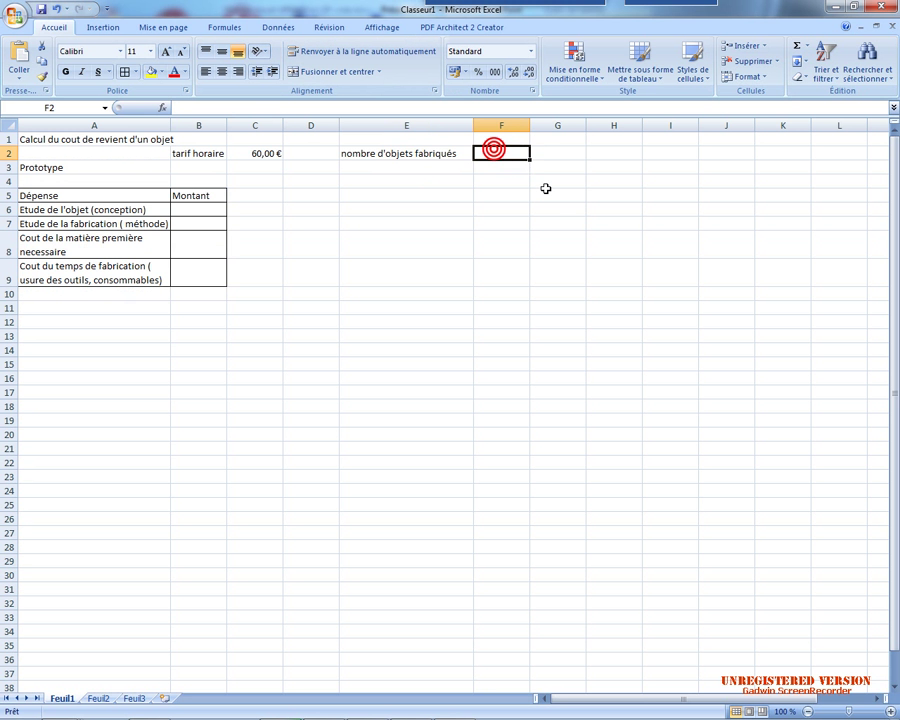
left_click(566, 362)
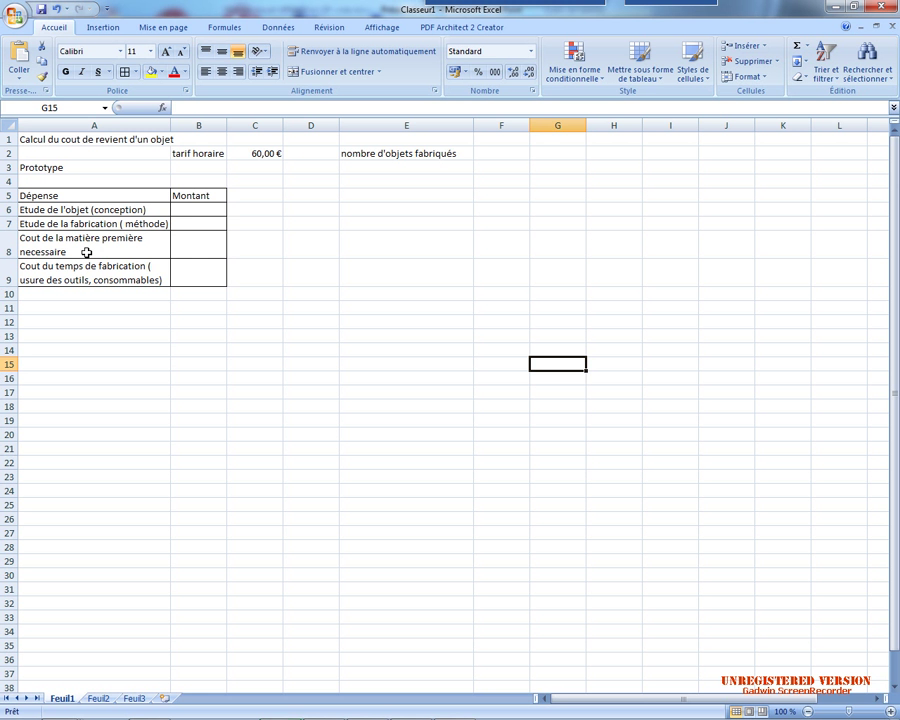
right_click(8, 210)
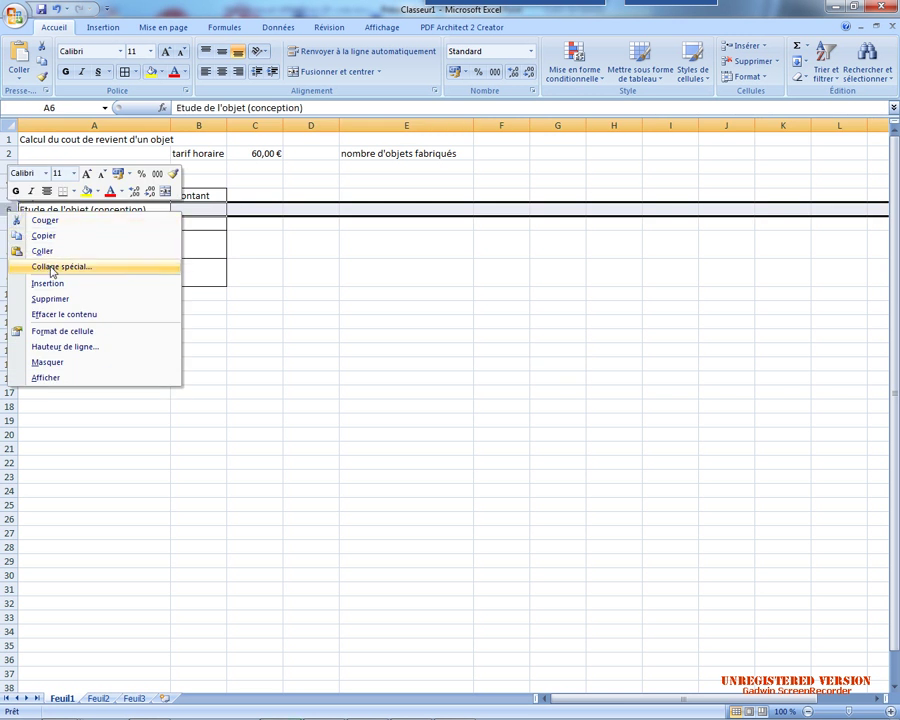
left_click(45, 283)
double_click(46, 207)
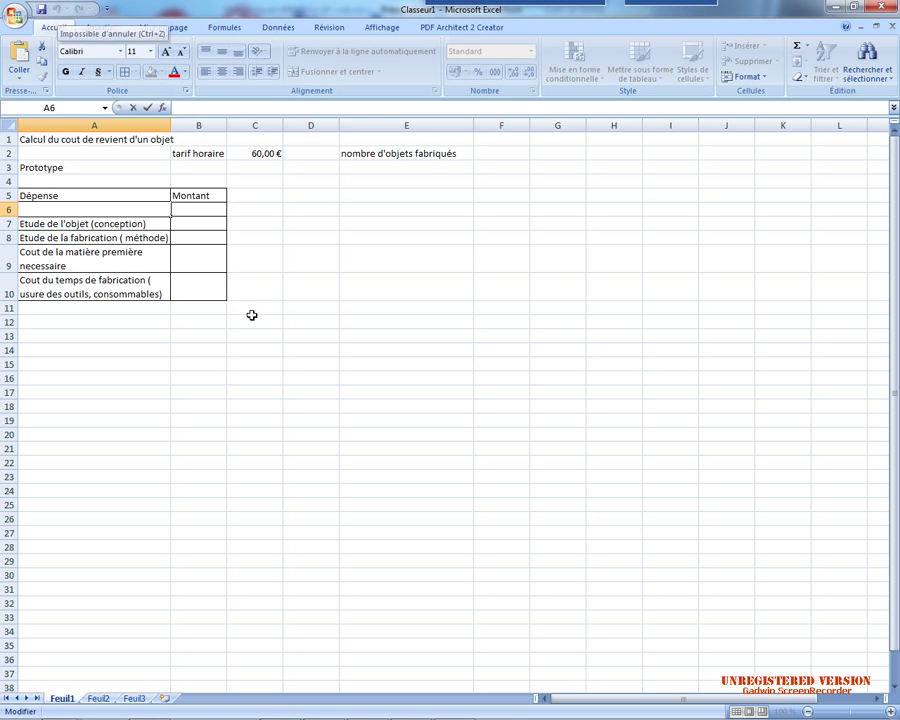
left_click(370, 402)
right_click(18, 207)
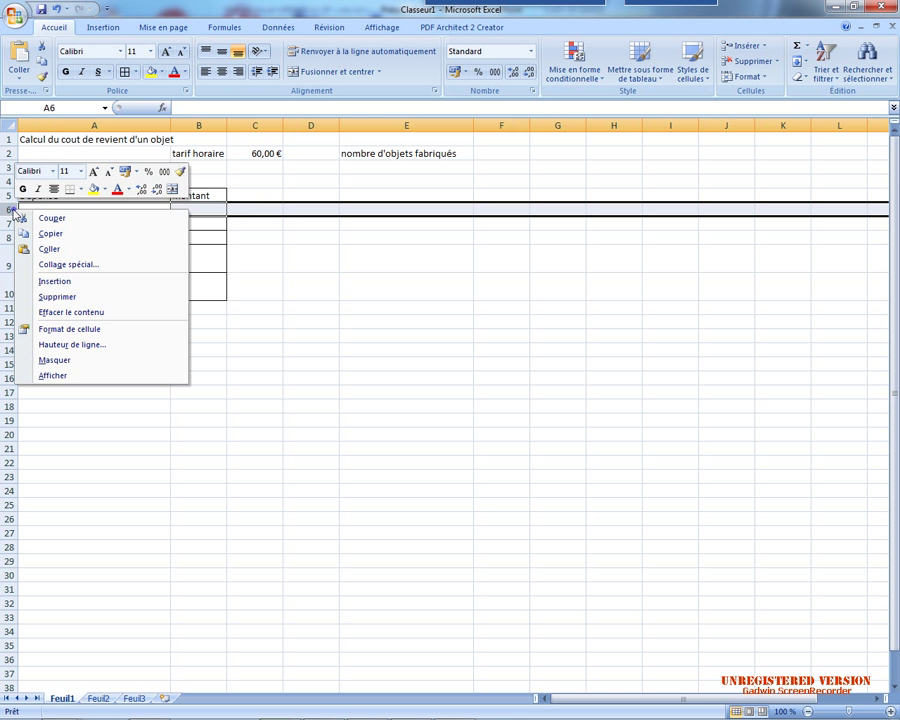
left_click(76, 294)
left_click(184, 405)
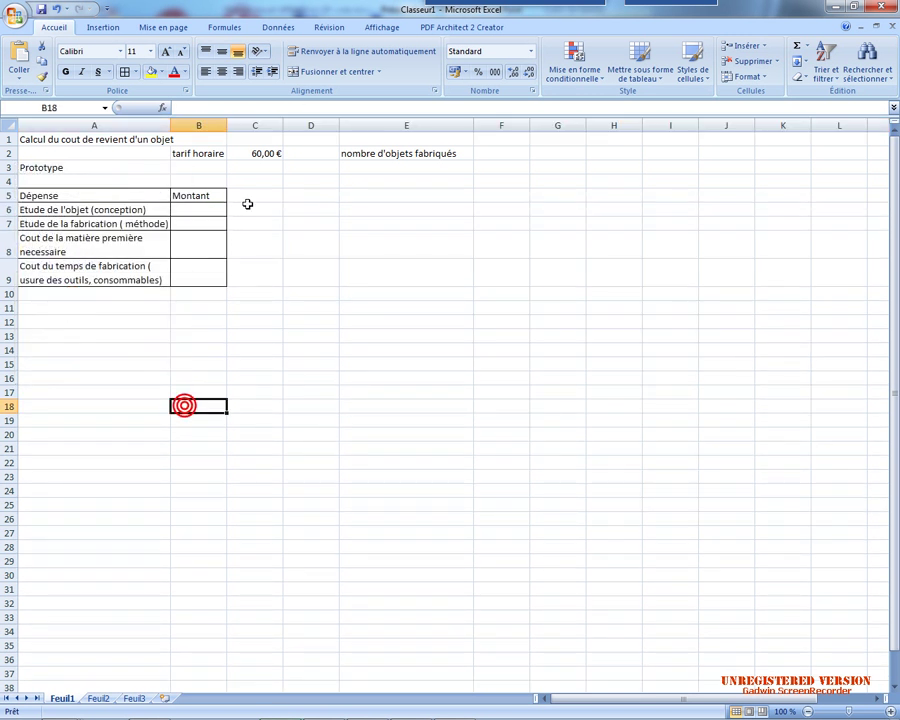
- Enter the label "temps d'étude" in cell B3 and widen column B to fit it
left_click(189, 171)
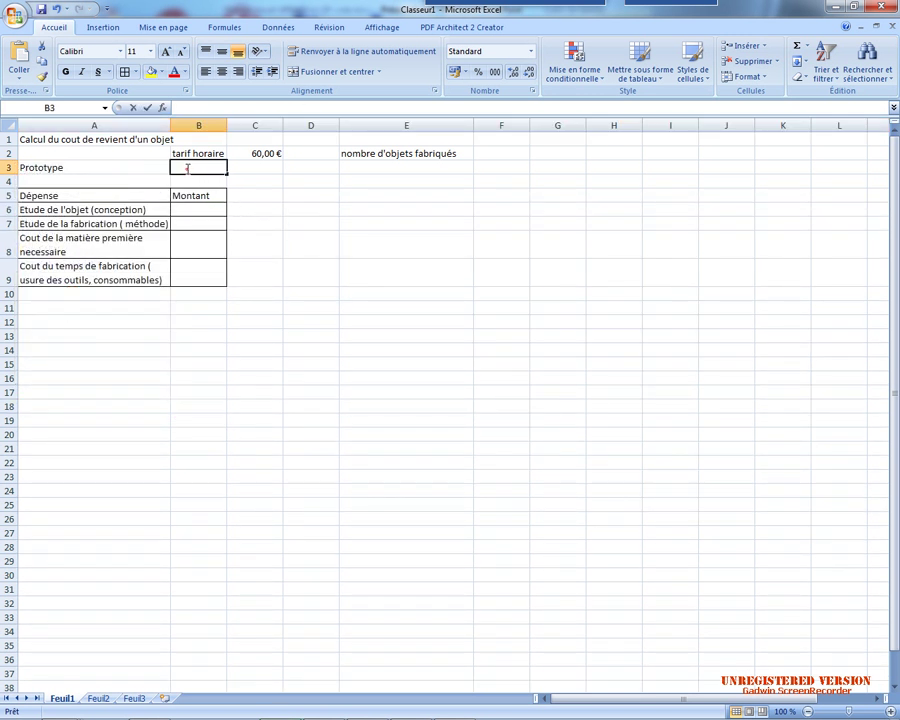
type("temps d")
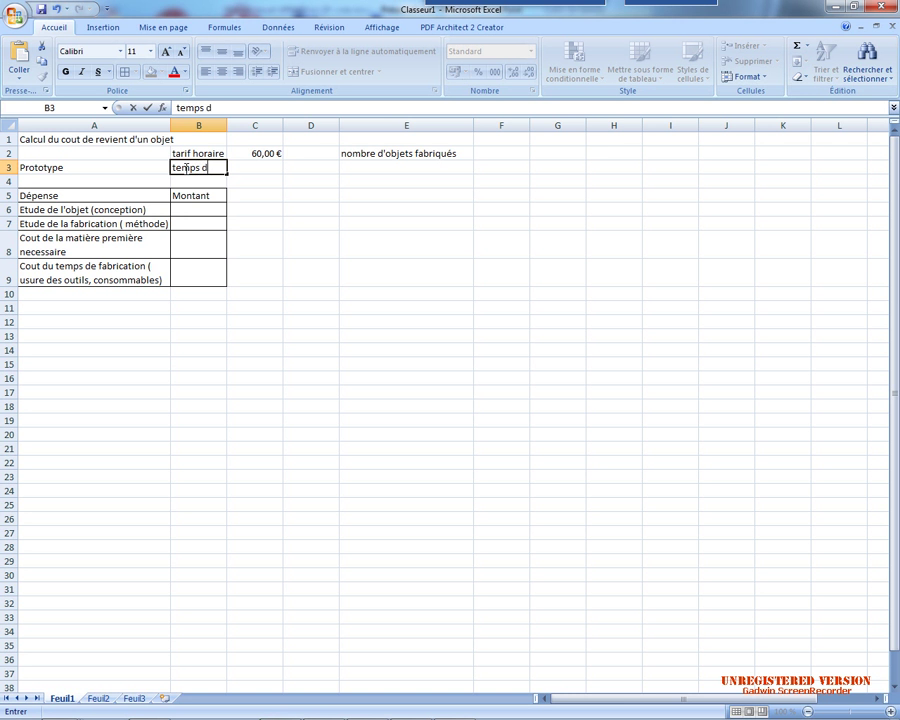
type("'étude")
left_click(310, 194)
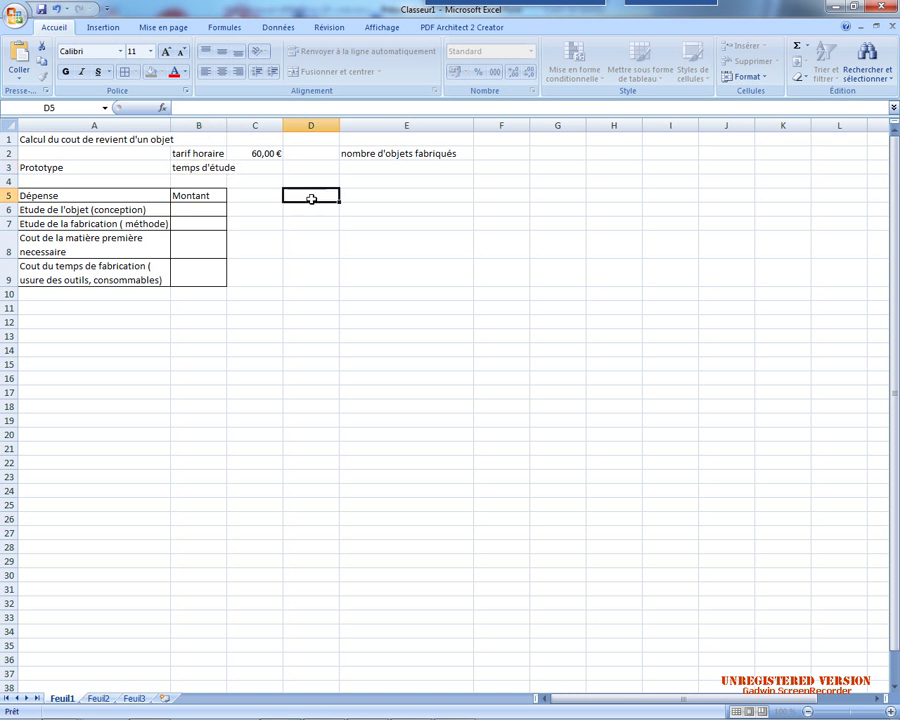
left_click_drag(227, 124, 237, 123)
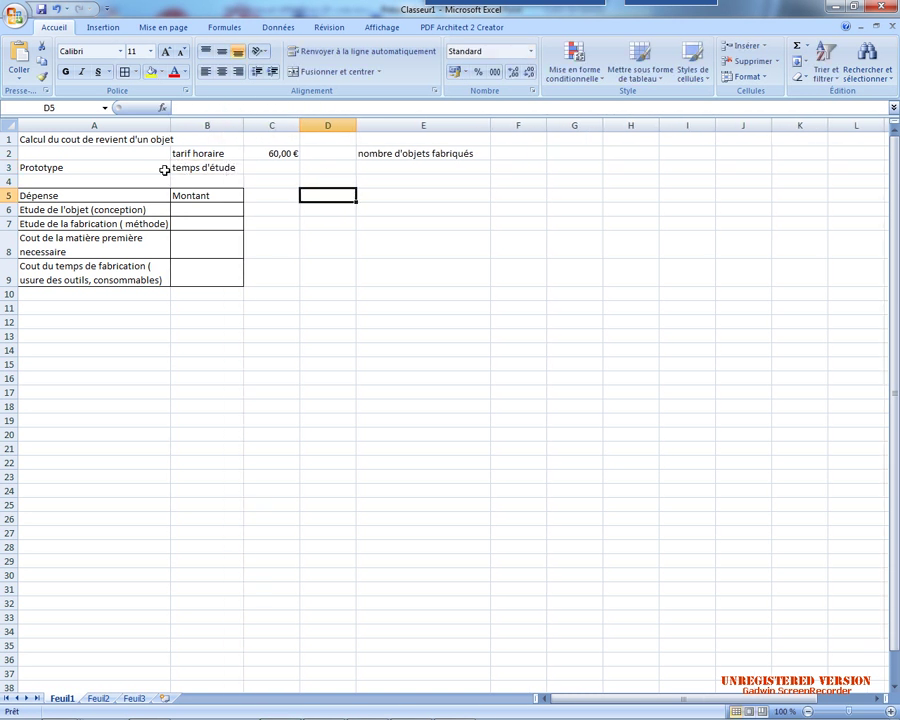
- Insert a new row above row 4 and enter the label "temps méthode" in cell B4
right_click(9, 181)
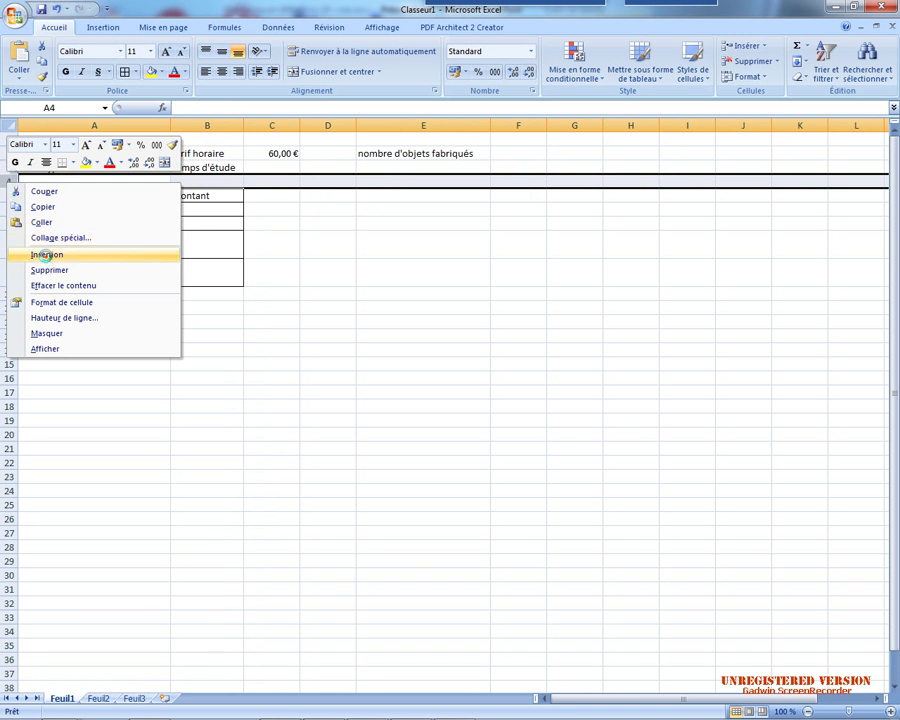
left_click(46, 255)
left_click(195, 181)
type("t")
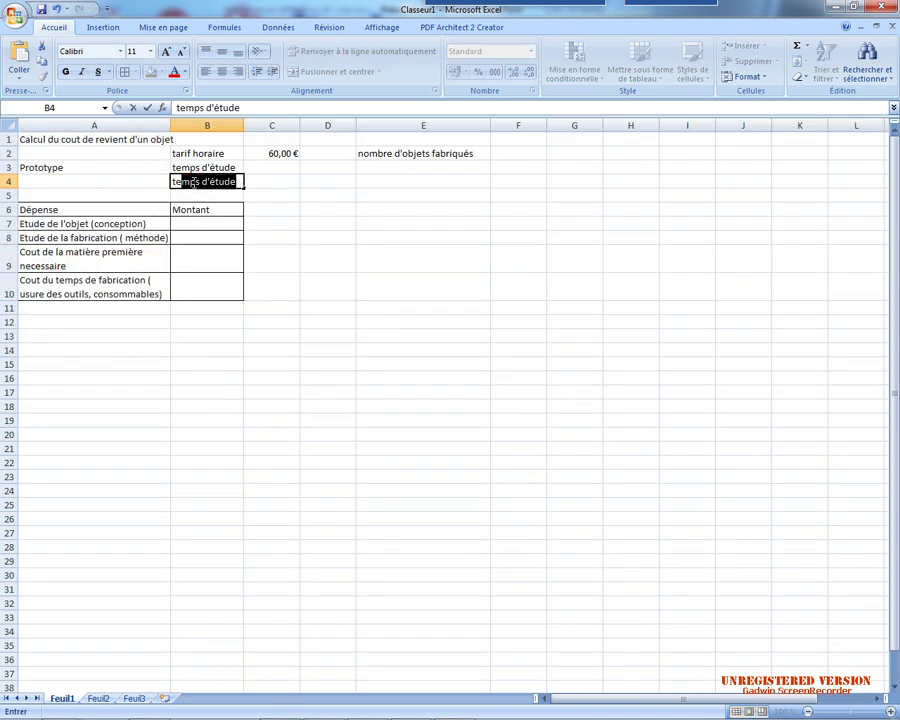
type("emps méthode")
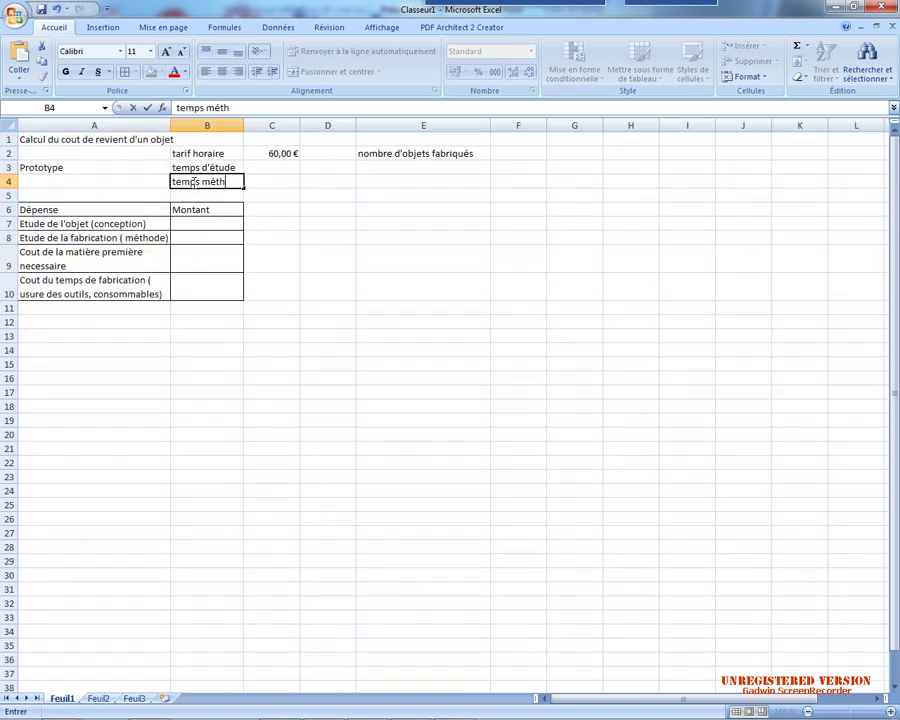
left_click(246, 360)
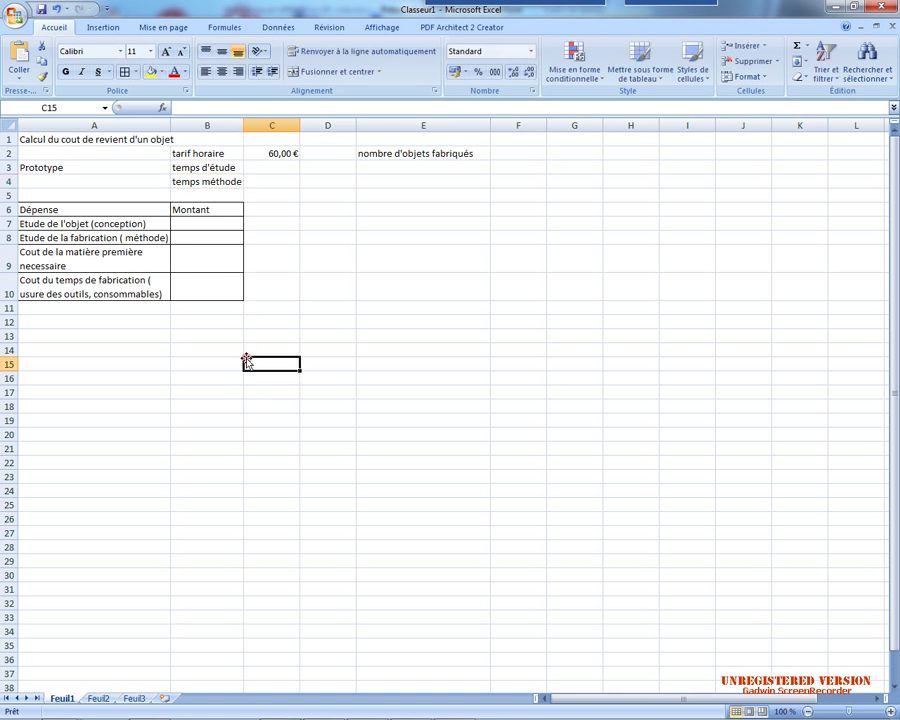
- Change the label in cell B3 to "temps conception"
left_click(218, 167)
double_click(226, 166)
left_click_drag(203, 168, 238, 168)
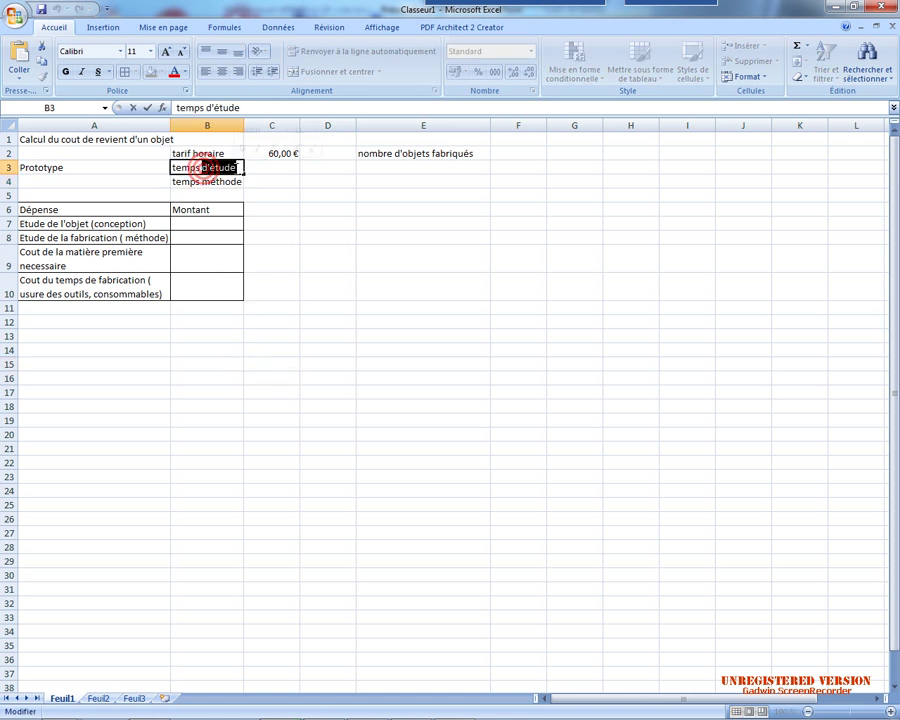
type("conception")
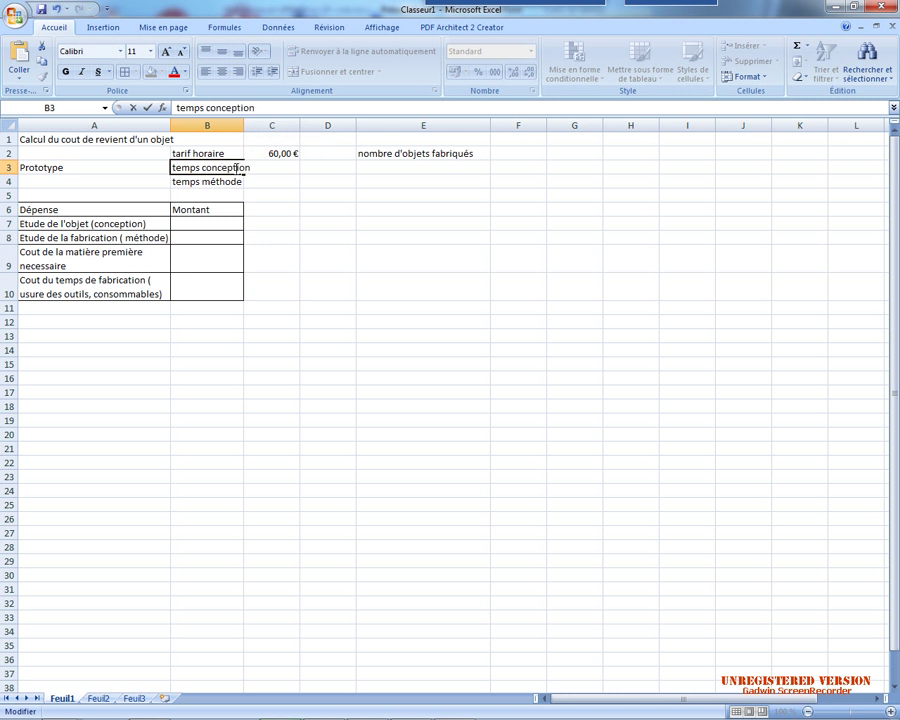
- Widen column B to fit "temps conception" and enter the conception time as 1 in C3 with the unit "h" in D3
left_click(427, 360)
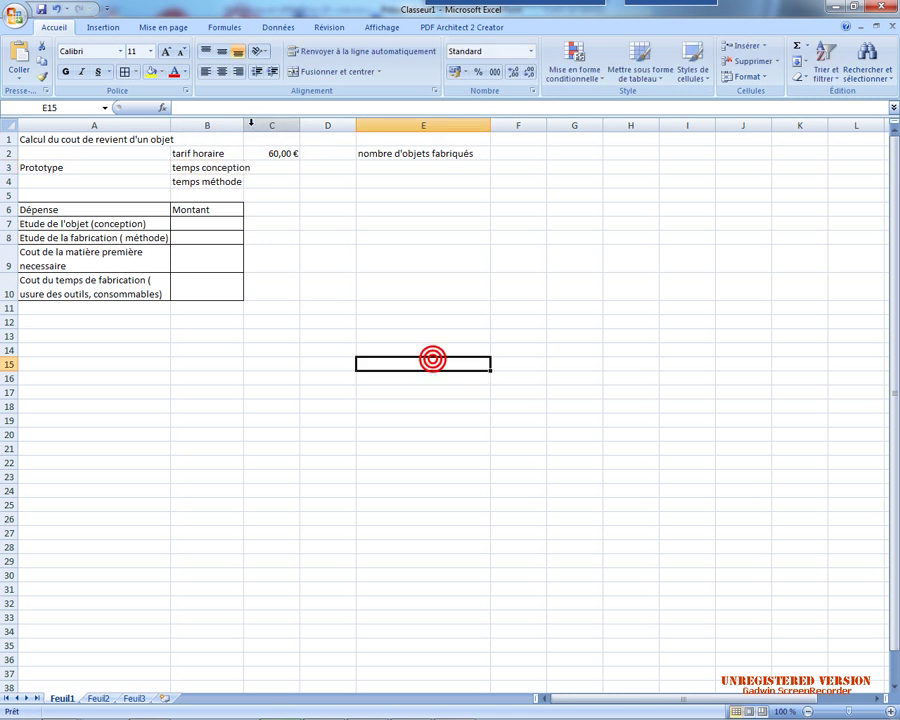
left_click_drag(244, 124, 259, 123)
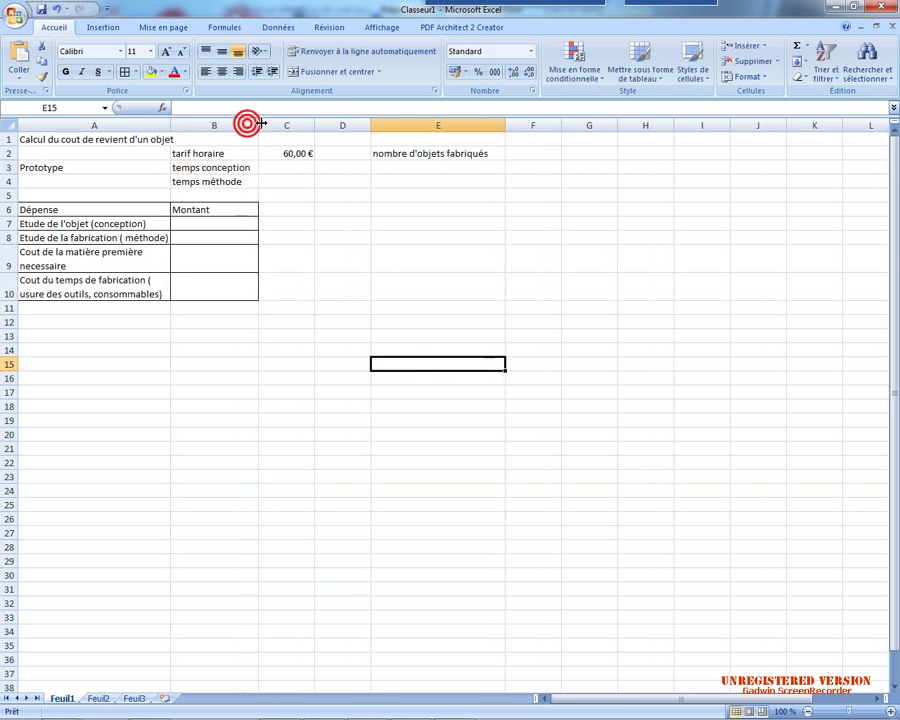
double_click(287, 168)
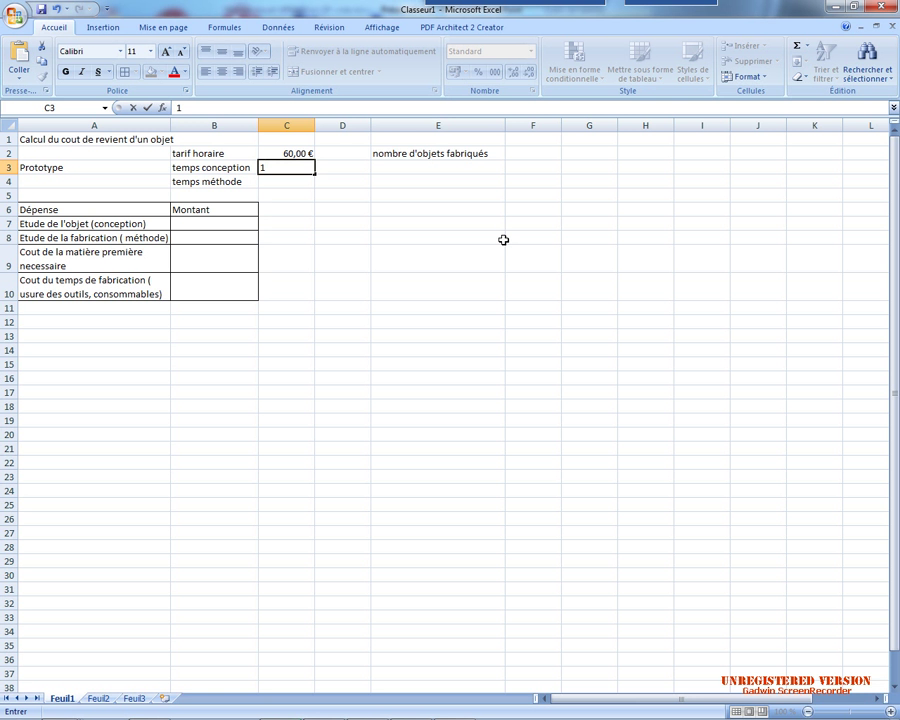
left_click(503, 240)
left_click(339, 167)
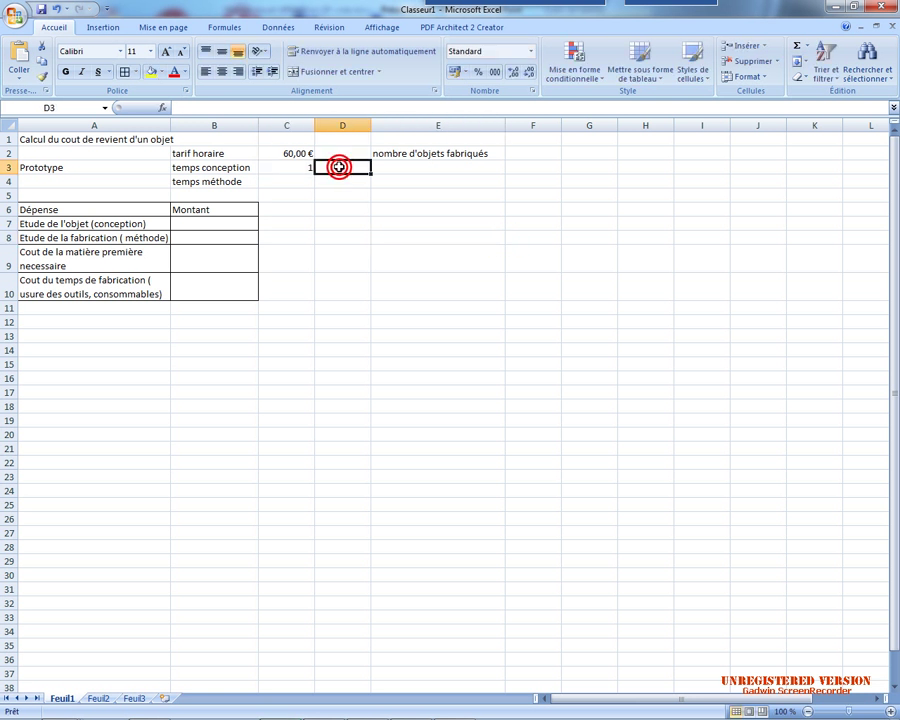
type("h")
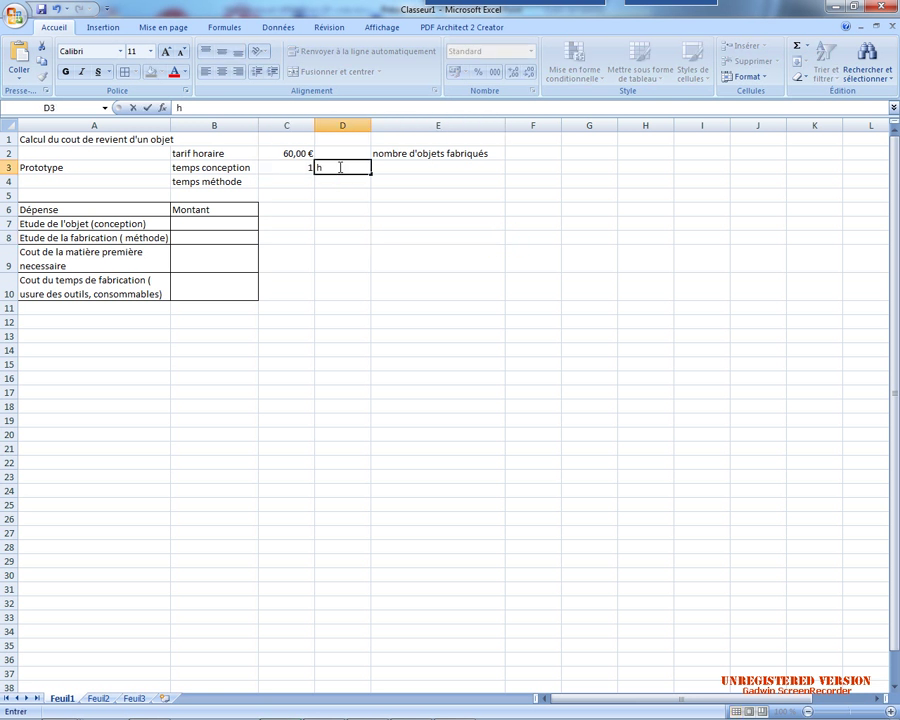
left_click(381, 223)
- Enter the method time as 0,5 in cell C4 with the unit "h" in D4
left_click(291, 182)
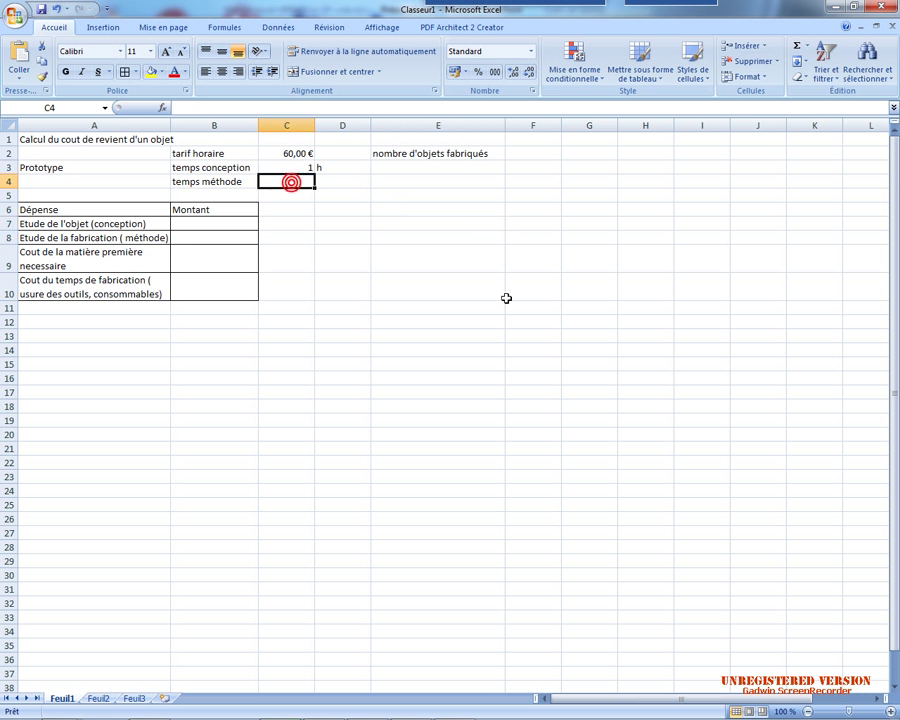
type("0,")
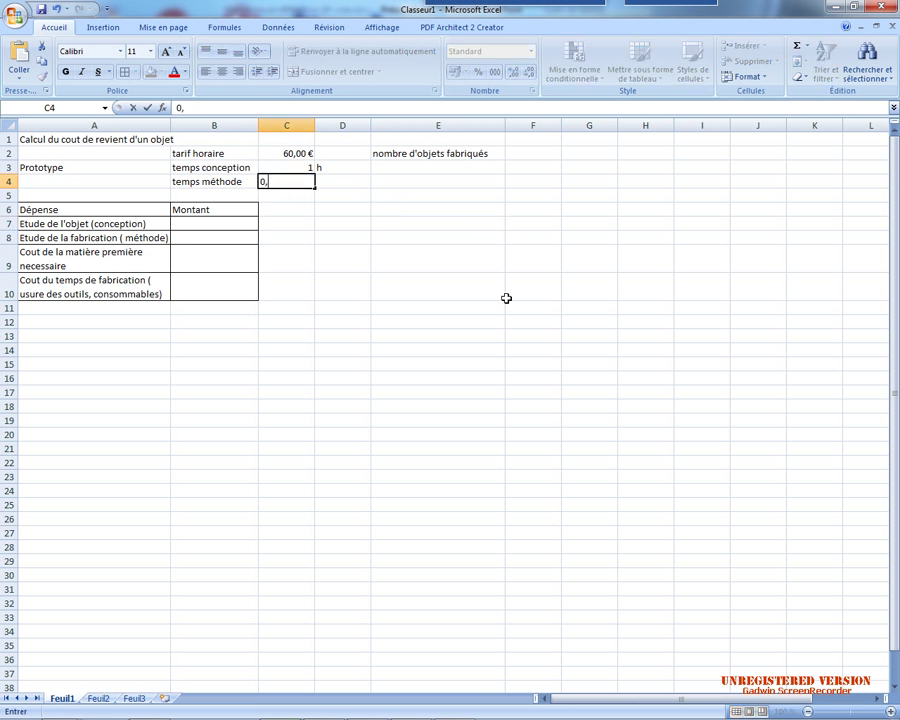
type("5")
key("Return")
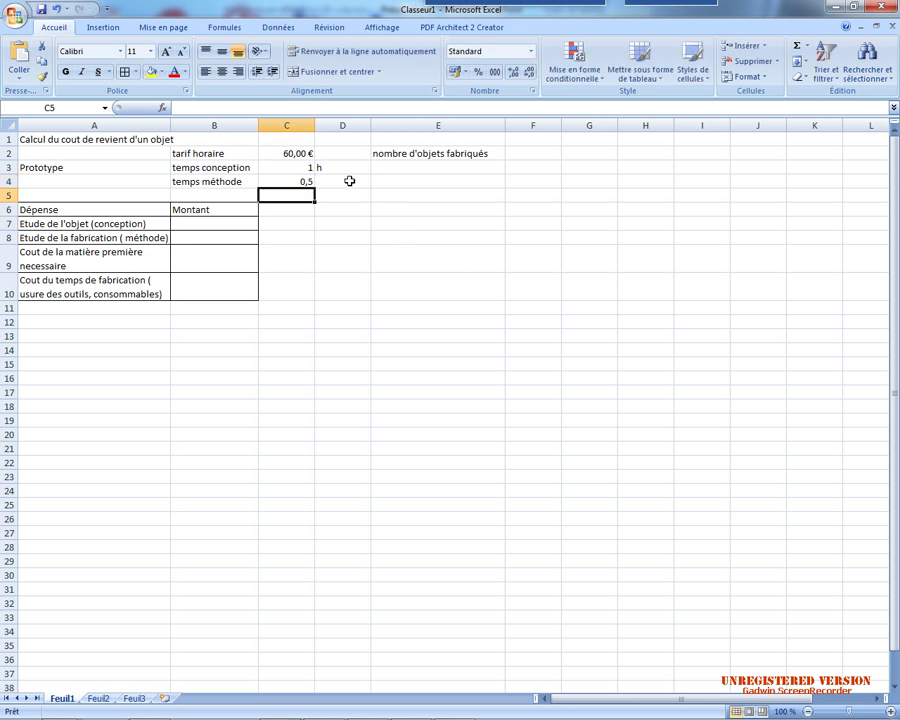
left_click(349, 181)
type("h")
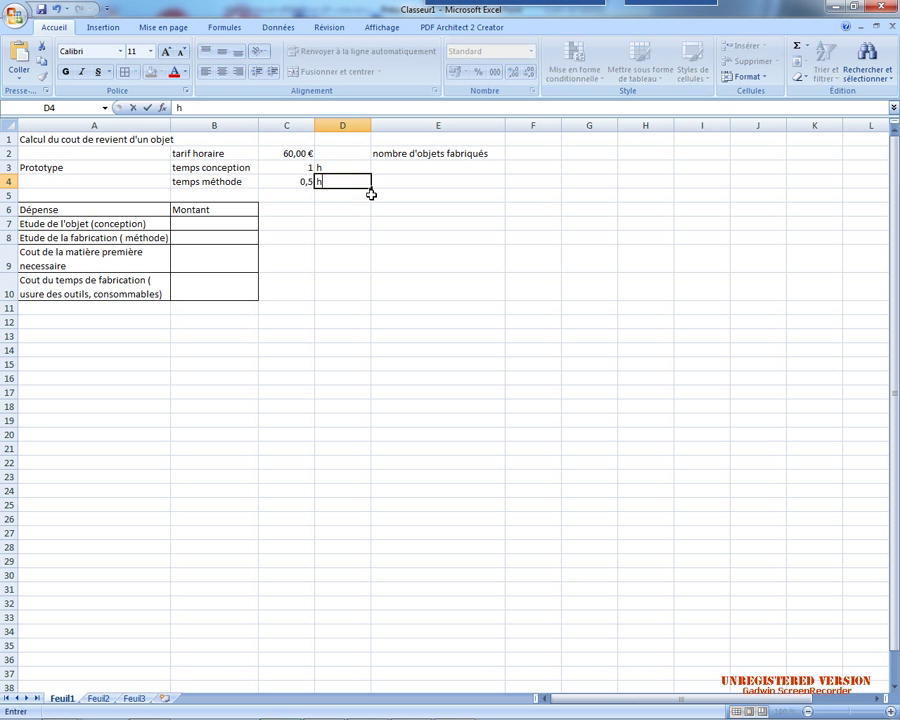
left_click(405, 260)
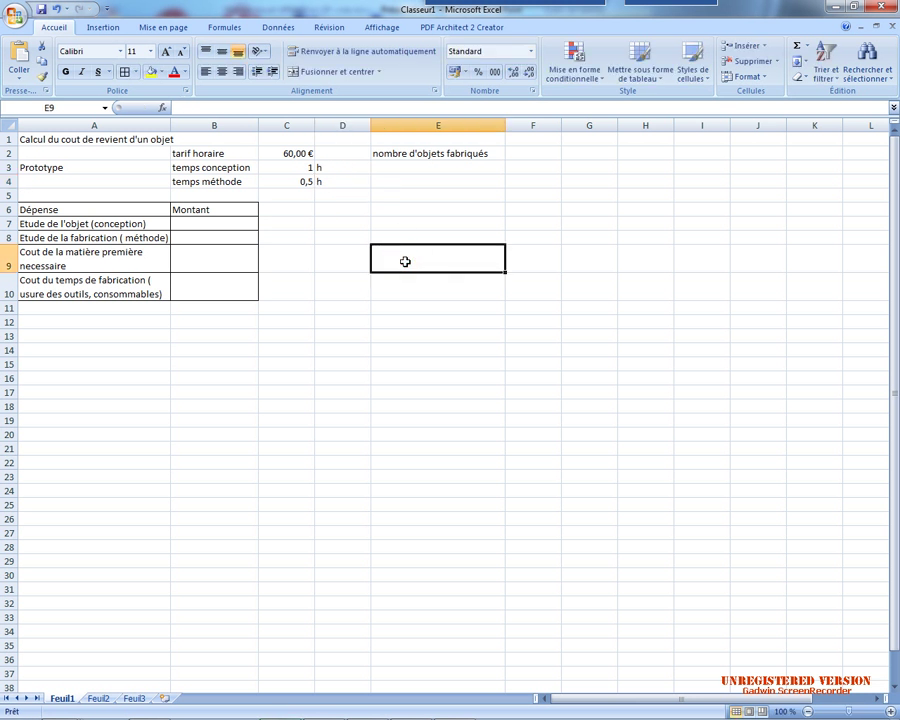
- Calculate the object design cost in cell B7 with the formula =C2*C3
double_click(218, 224)
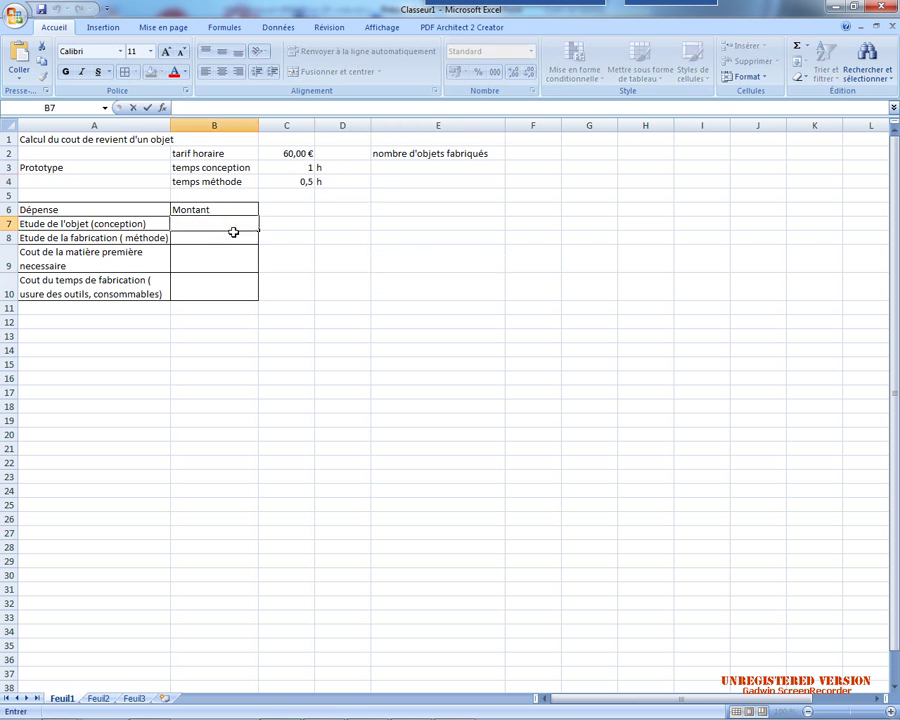
type("=")
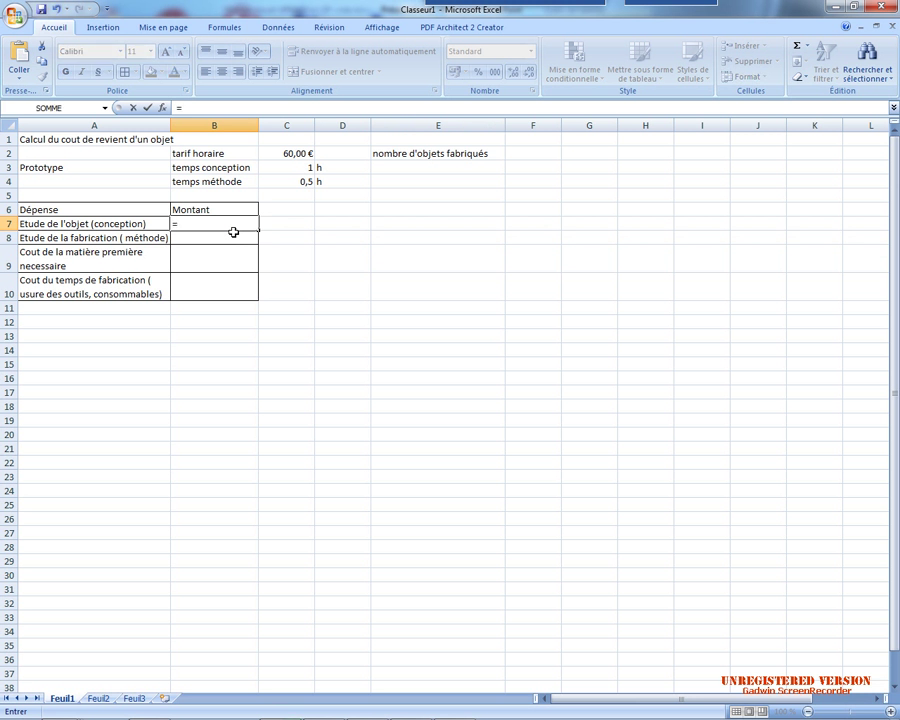
left_click(289, 153)
type("*")
left_click(305, 170)
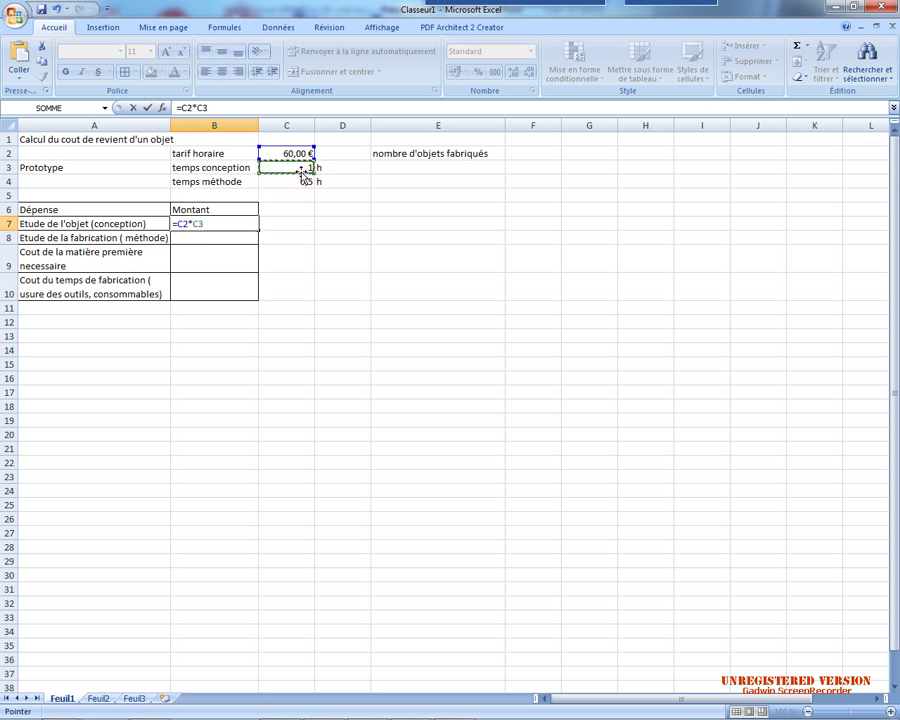
key("Return")
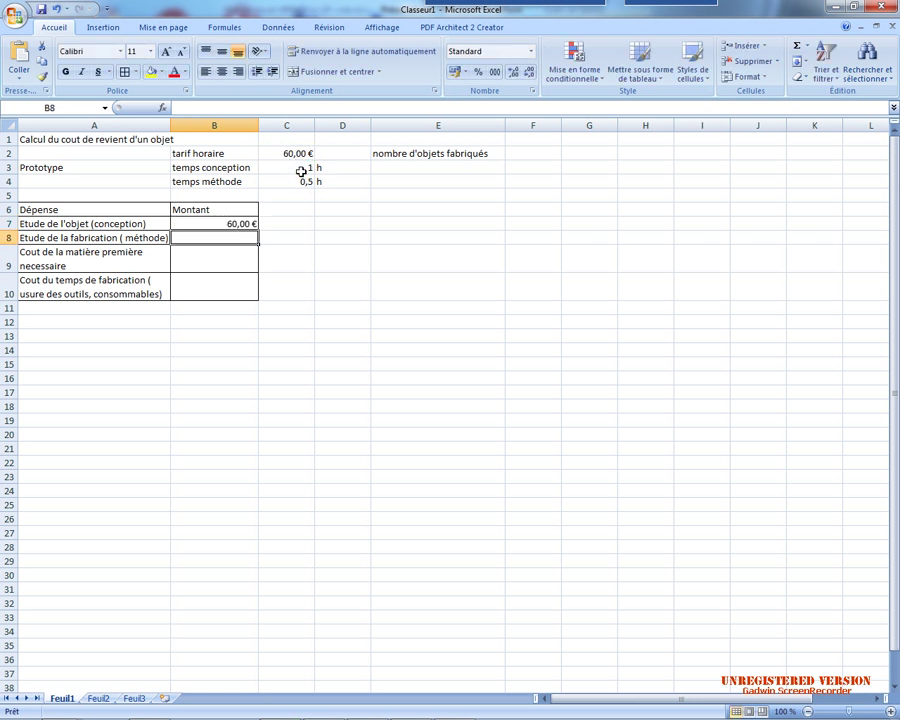
- Calculate the manufacturing study cost in cell B8 with the formula =C4*C2
type("=")
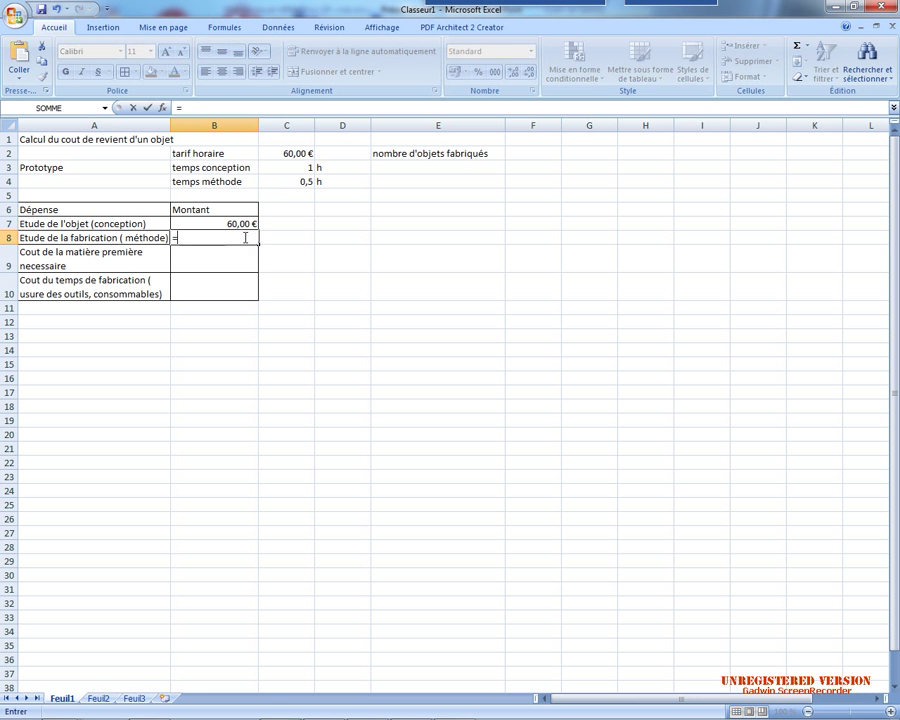
left_click(304, 183)
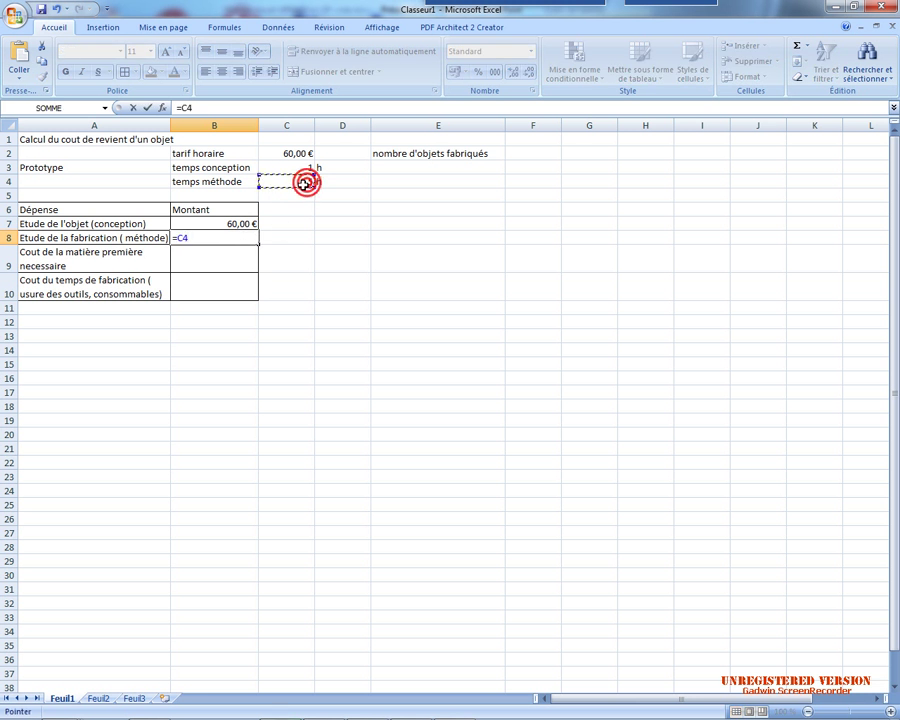
type("*")
left_click(295, 153)
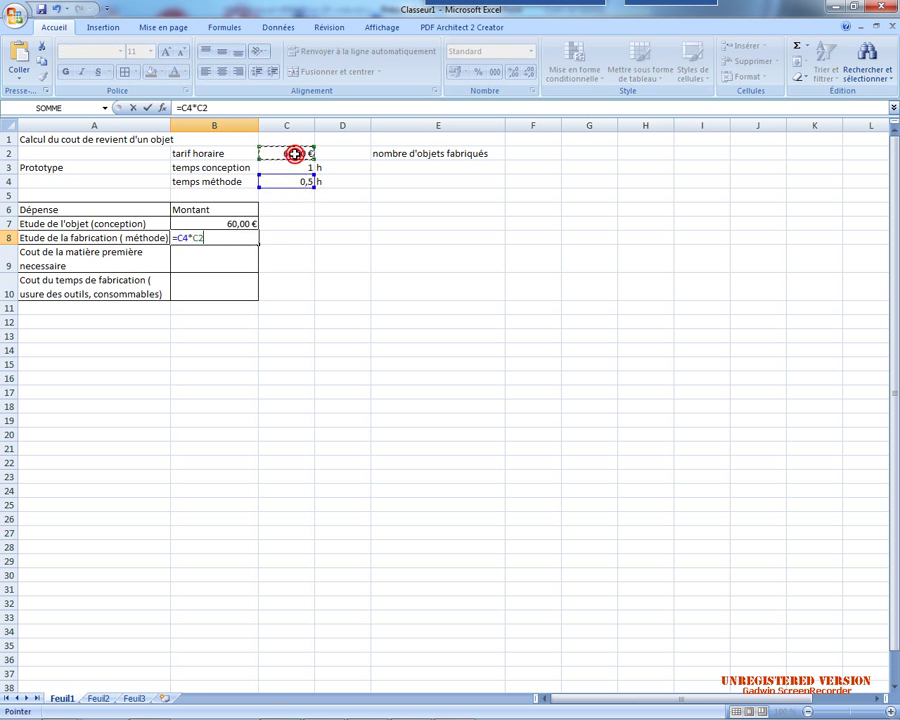
key("Return")
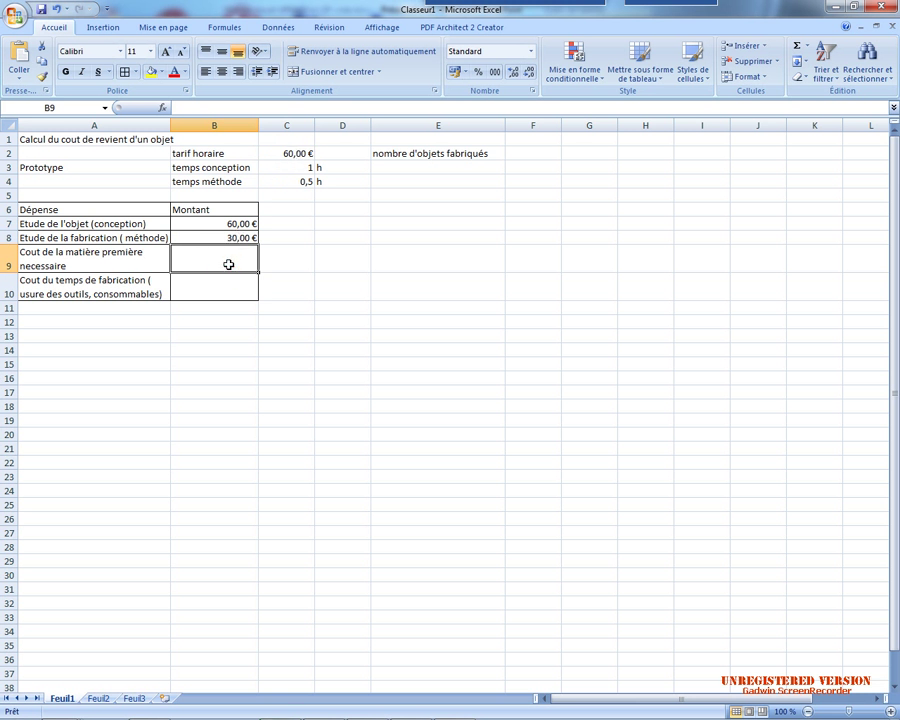
- Enter 4 as the raw material cost in B9 and format cells B9:B10 as Monétaire in euros with two decimals
type("4")
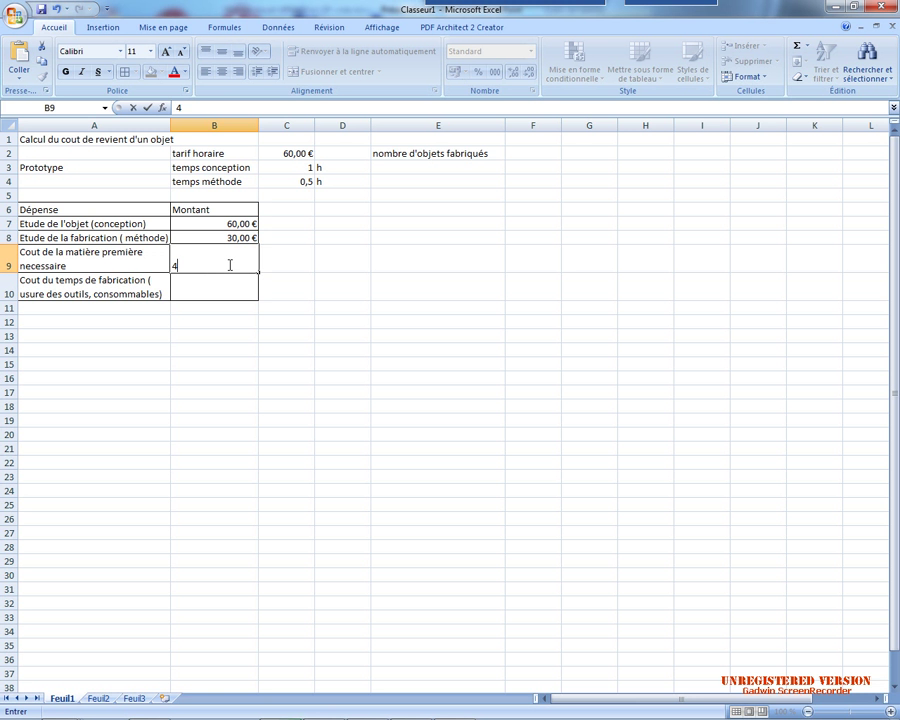
left_click(289, 348)
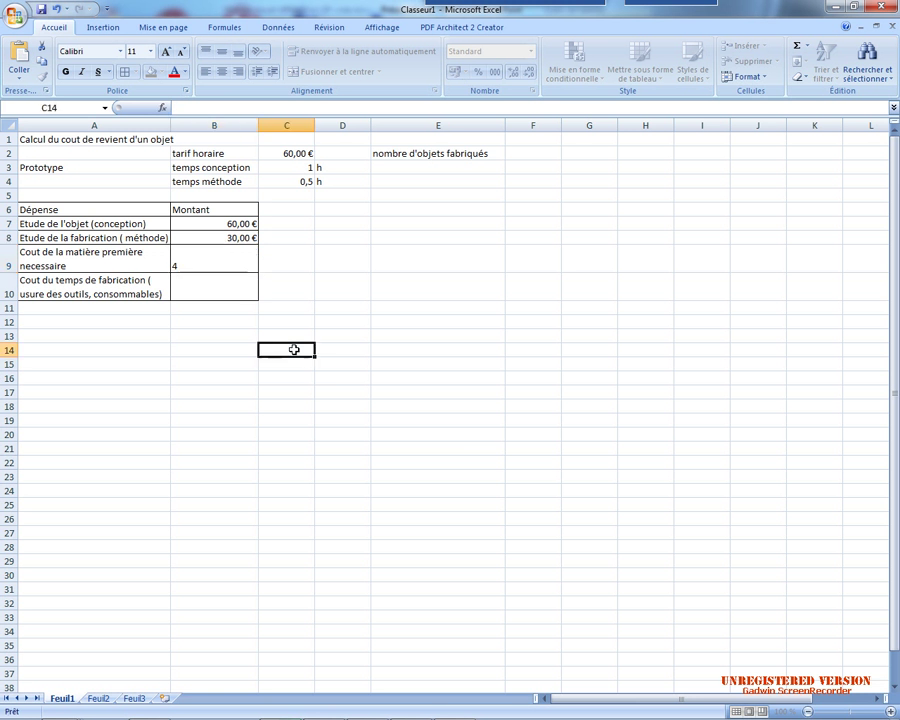
left_click(247, 260)
left_click_drag(247, 260, 248, 286)
right_click(249, 284)
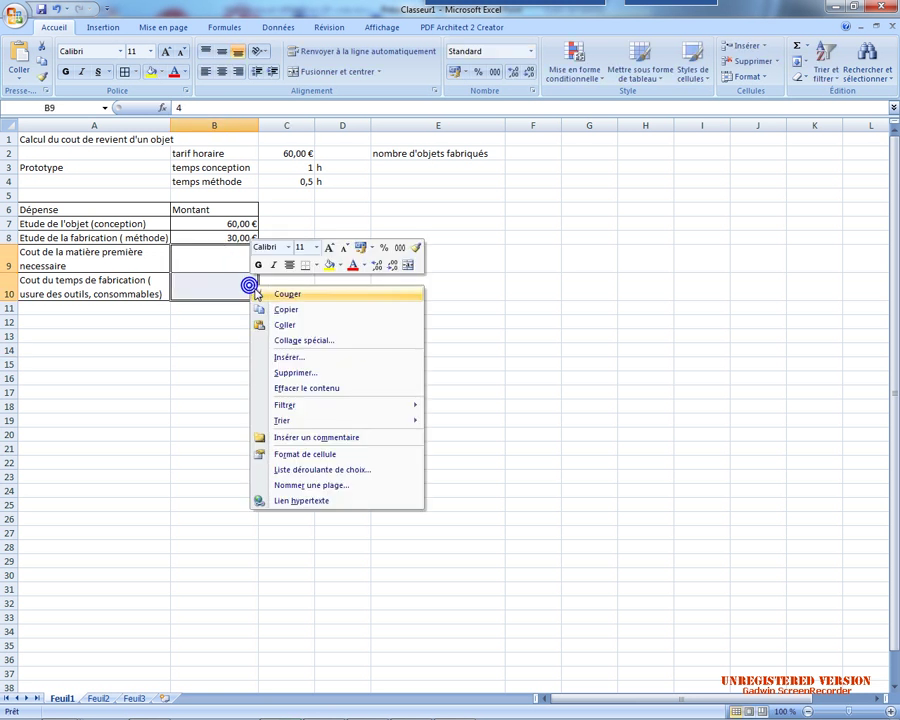
left_click(333, 455)
left_click(172, 362)
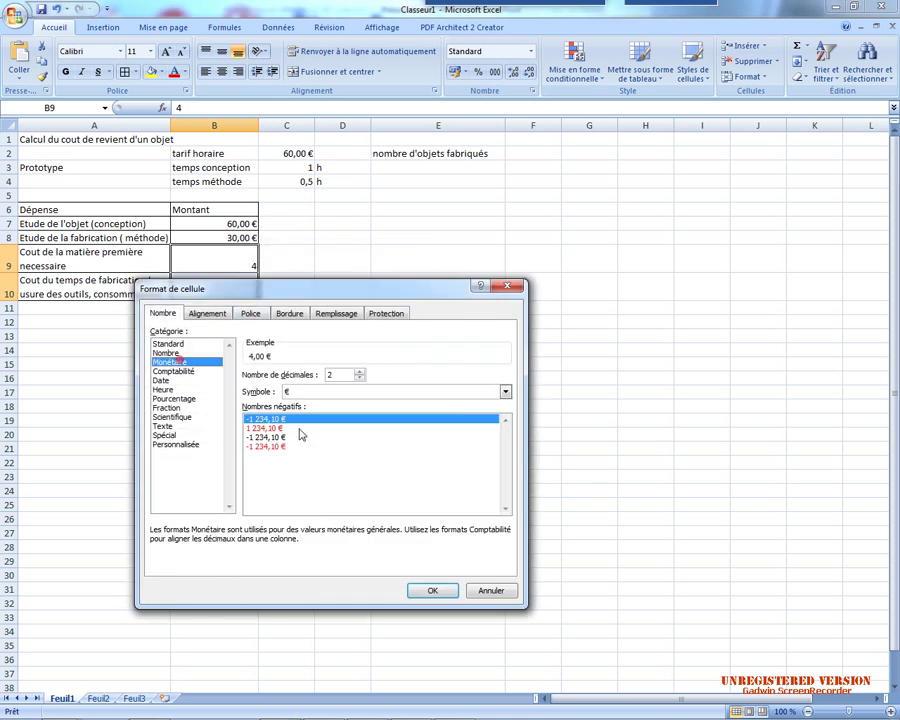
left_click(430, 591)
left_click(424, 590)
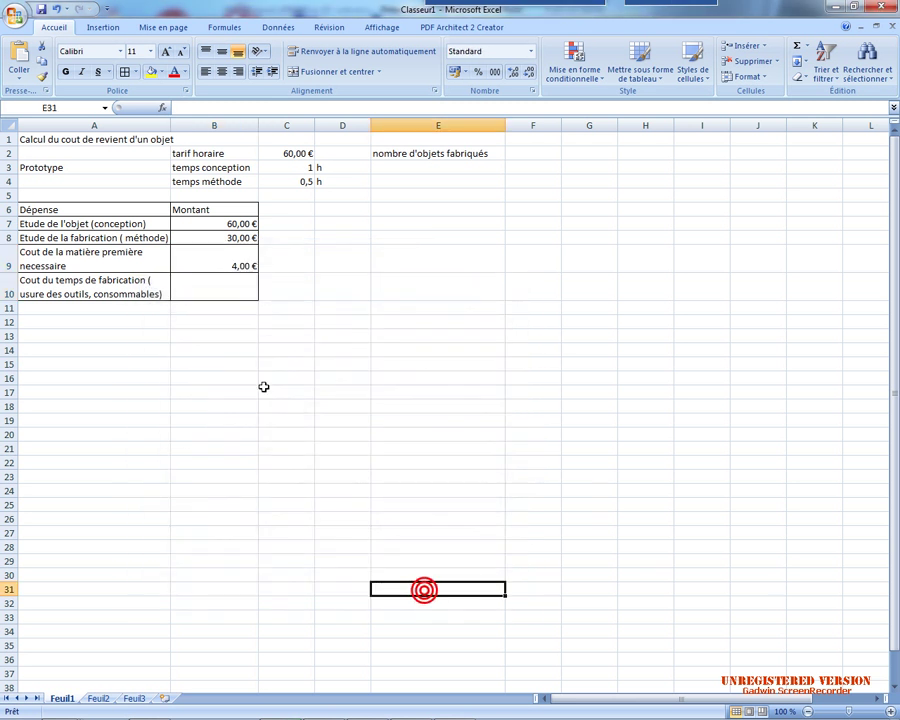
- Enter 2 as the manufacturing time cost in cell B10
left_click(231, 290)
double_click(231, 290)
type("2")
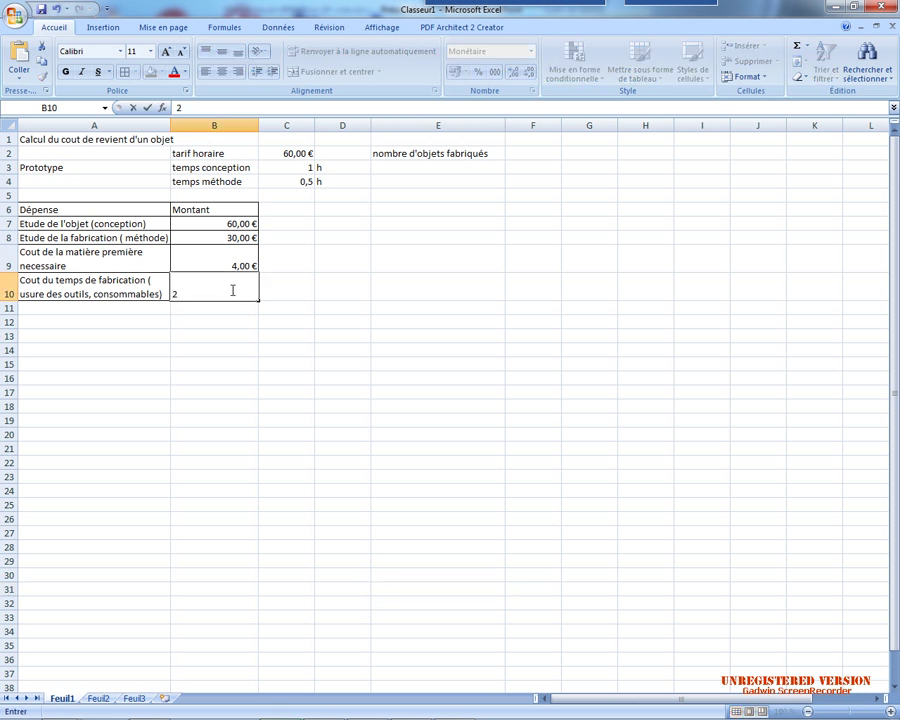
key("Return")
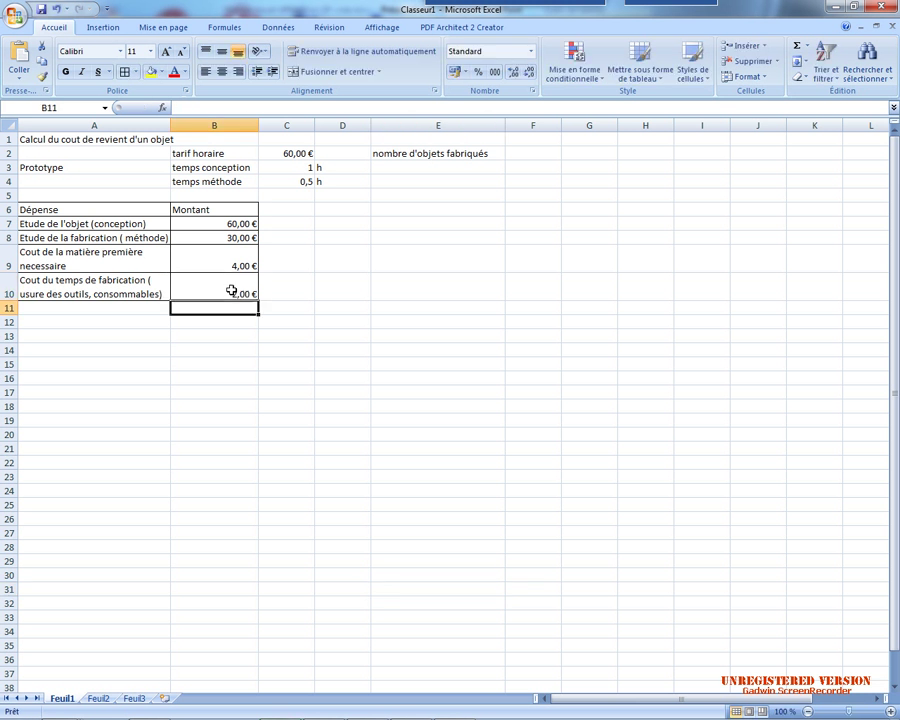
- Enter the label "total" in cell A12 and right-align it
left_click(150, 324)
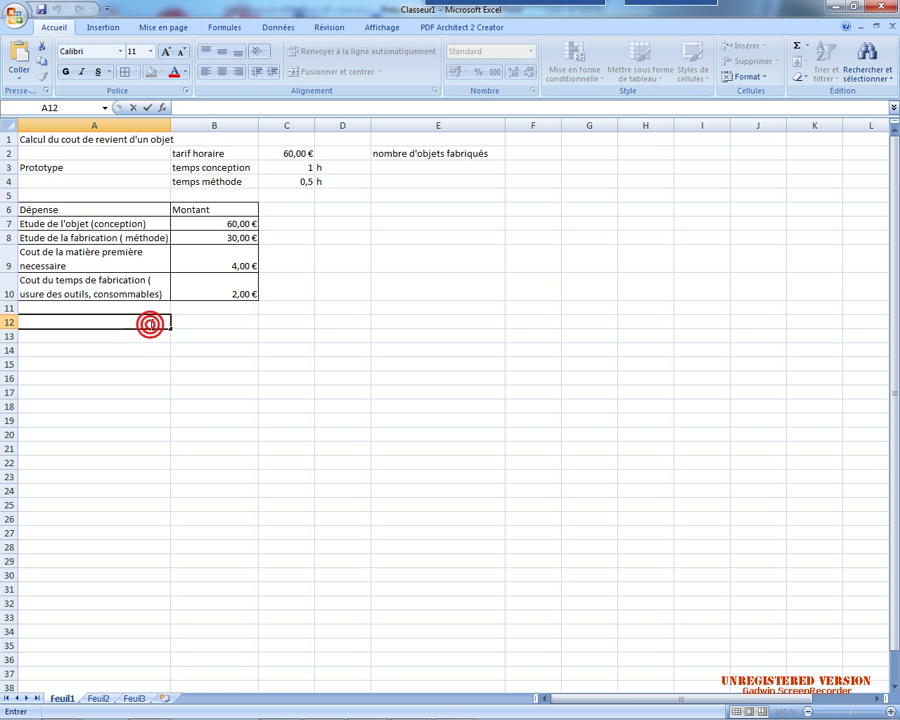
type("total")
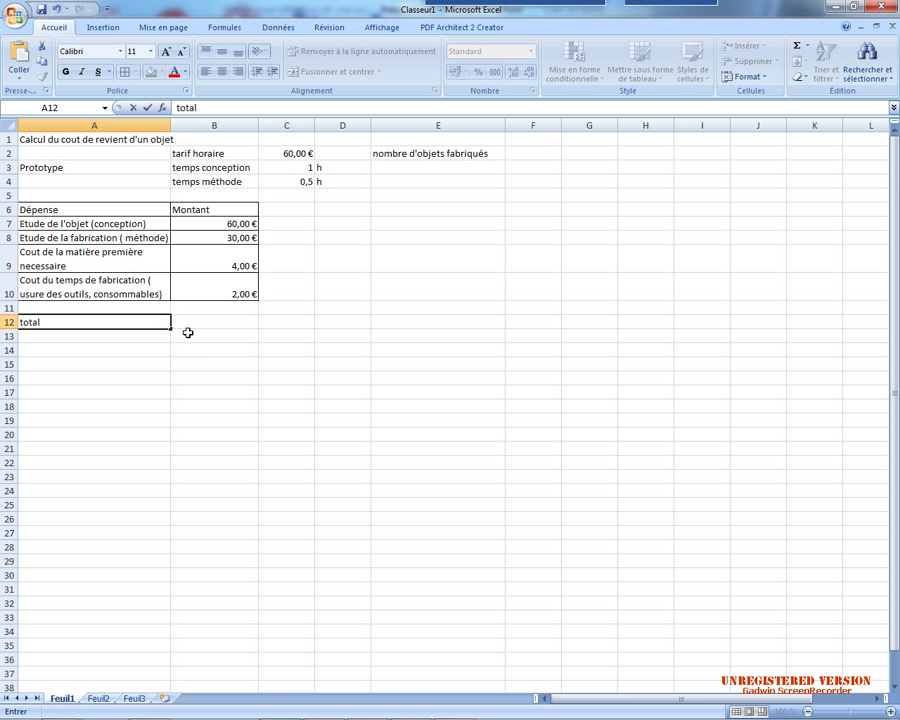
left_click(267, 401)
left_click(140, 322)
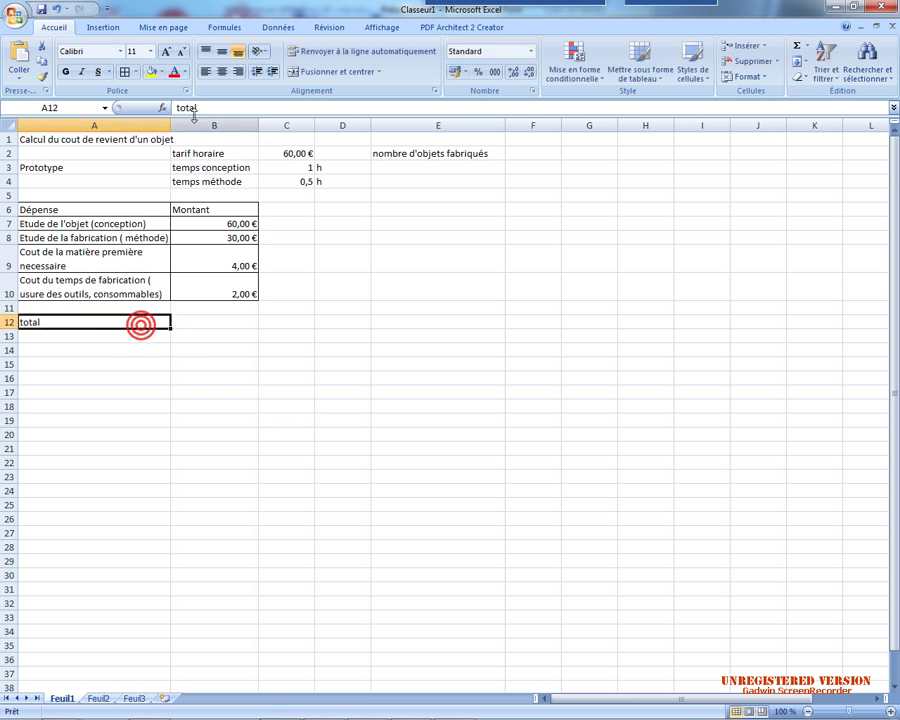
left_click(238, 71)
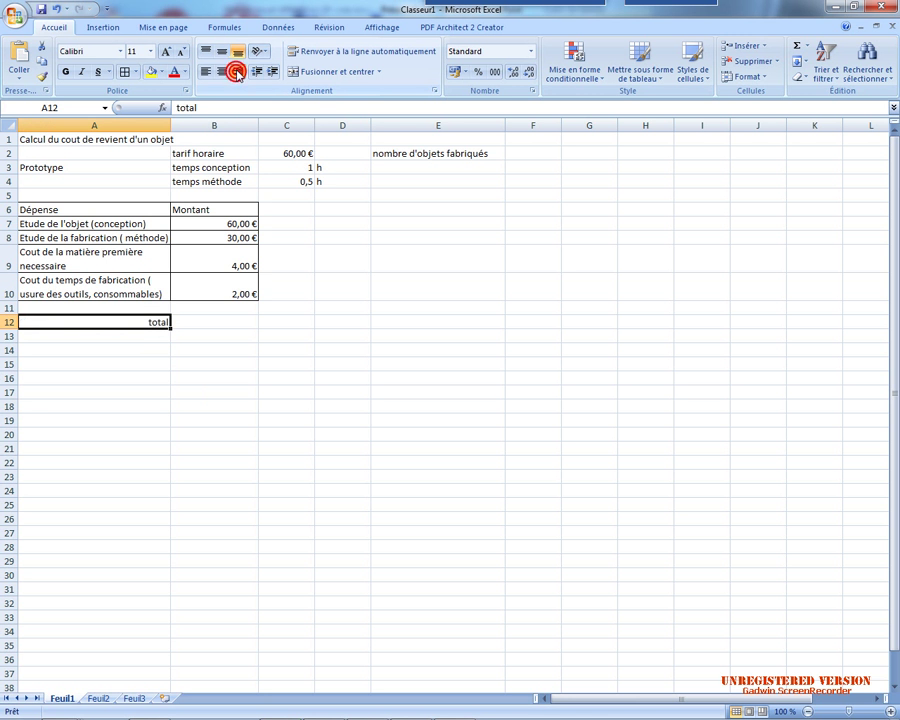
- Sum the four expense amounts in cell B12 with the formula =SOMME(B7:B10)
double_click(231, 324)
type("=")
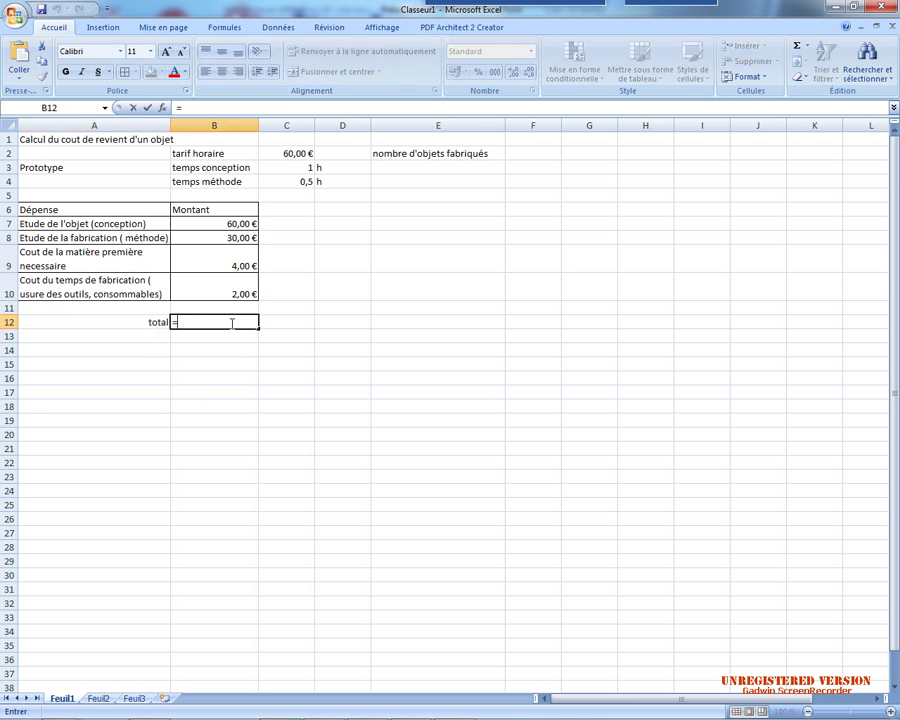
left_click(70, 107)
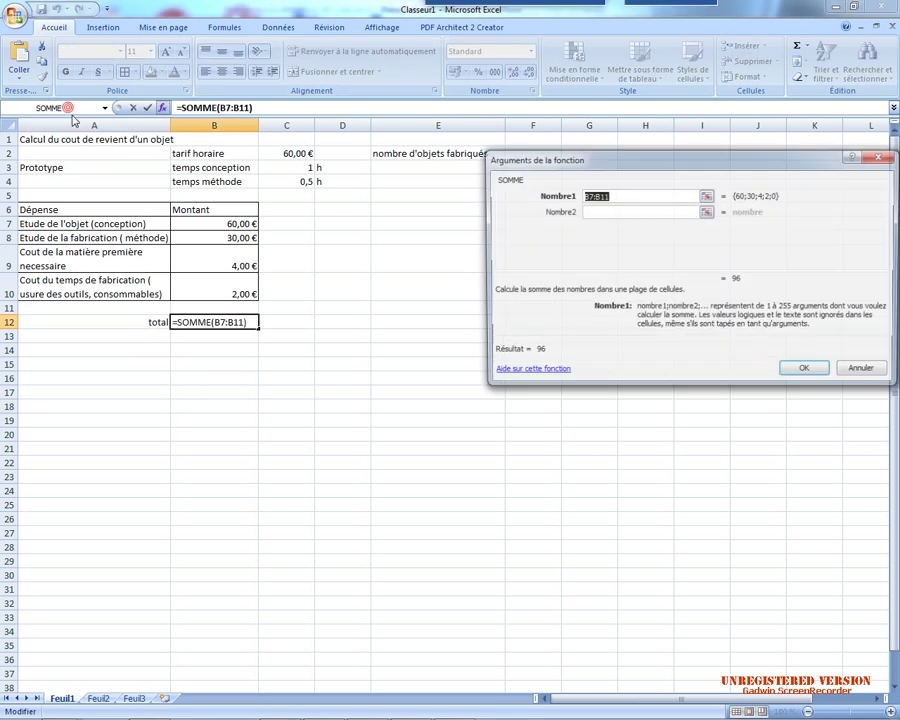
left_click_drag(236, 224, 240, 293)
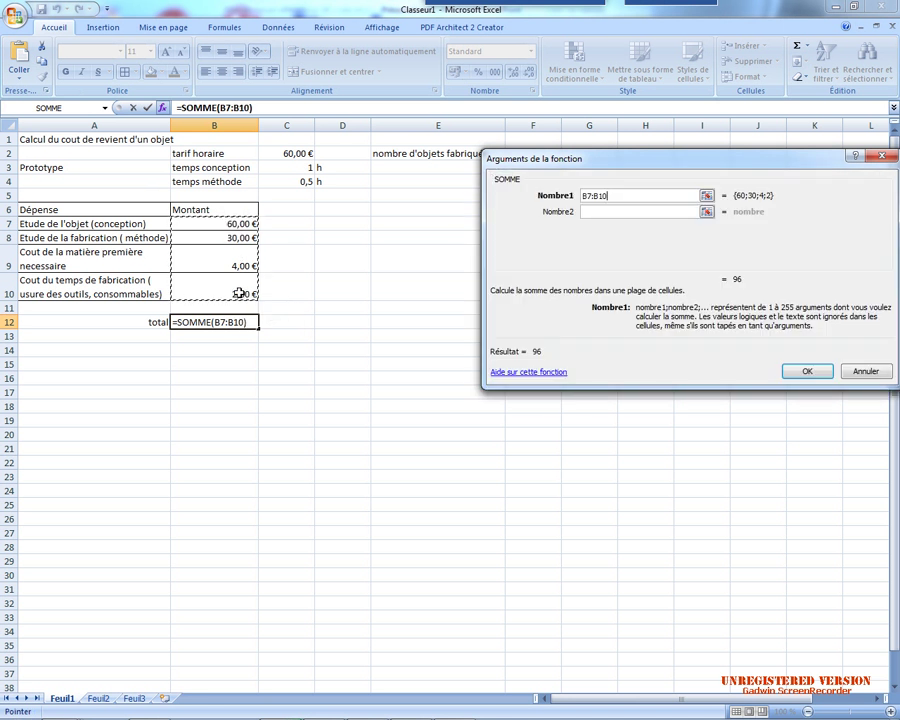
key("Return")
left_click(287, 403)
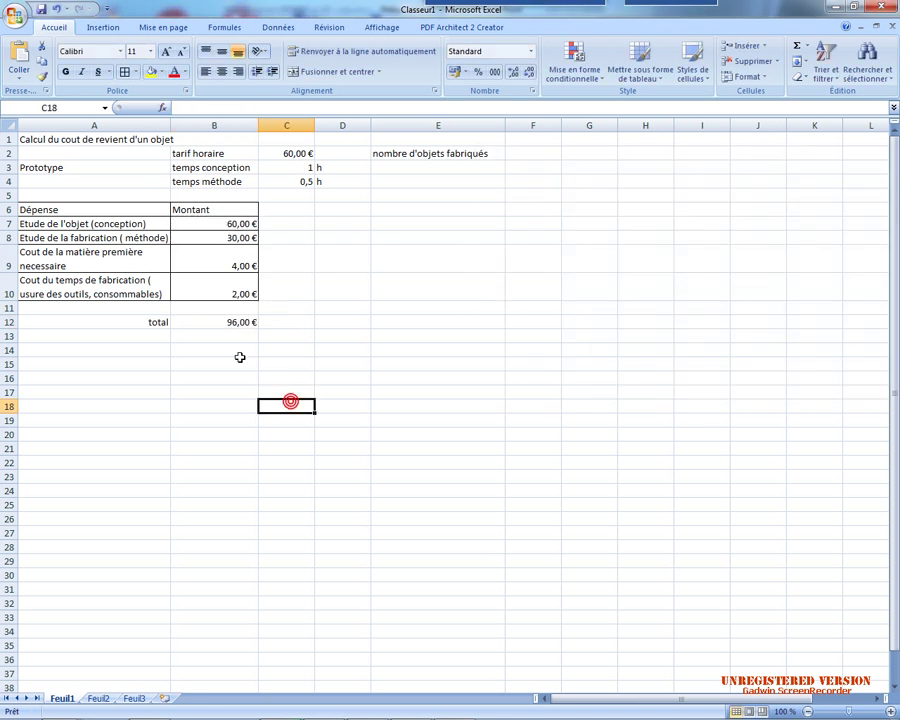
- Fill the total cell B12 and the header cells A6:B6 with light red
left_click(188, 322)
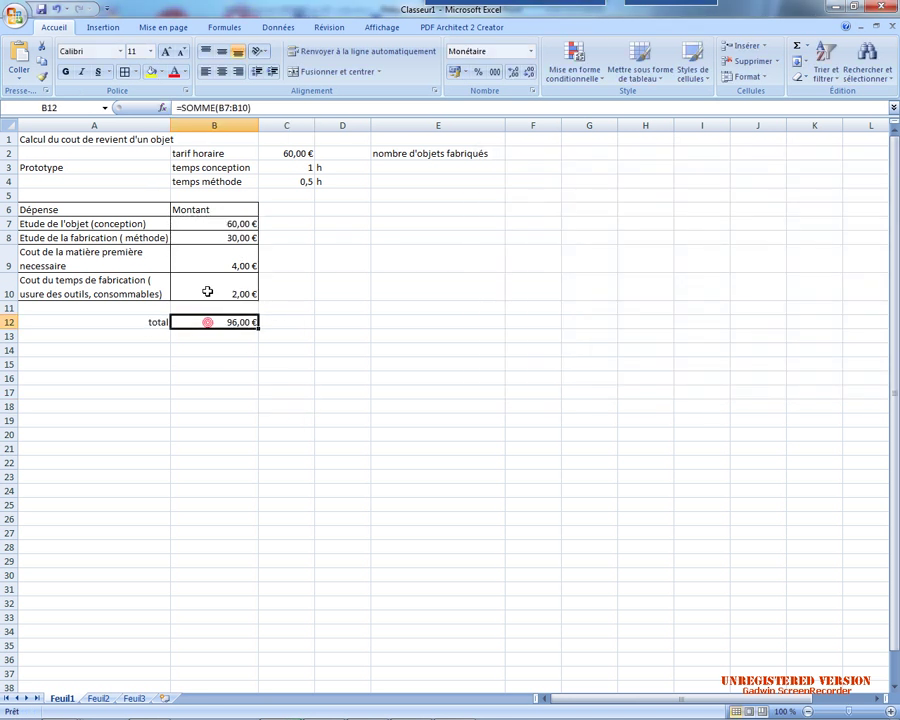
left_click(161, 72)
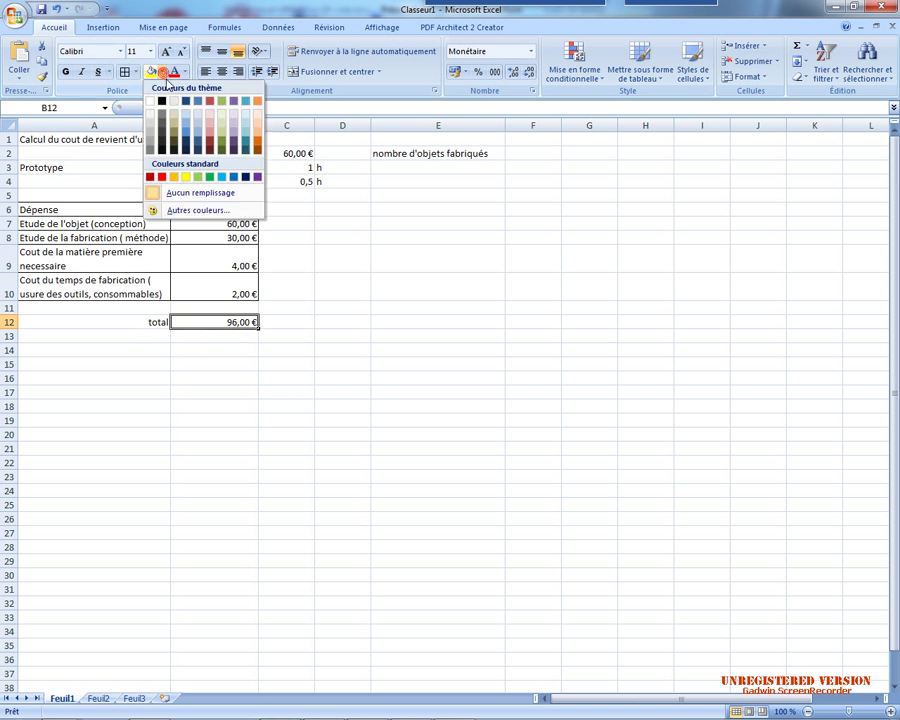
left_click(210, 117)
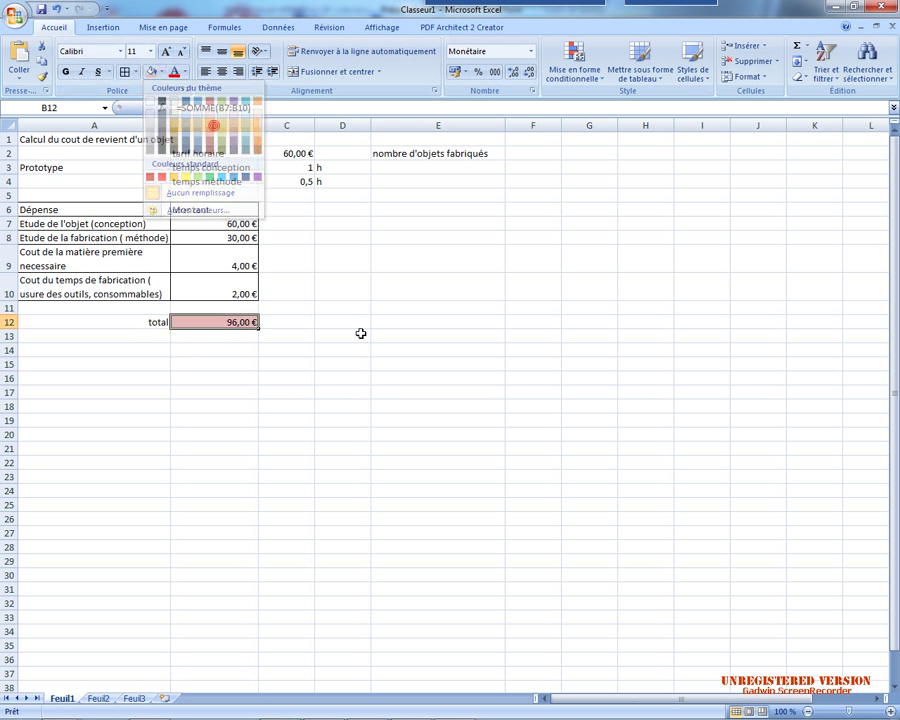
left_click(366, 374)
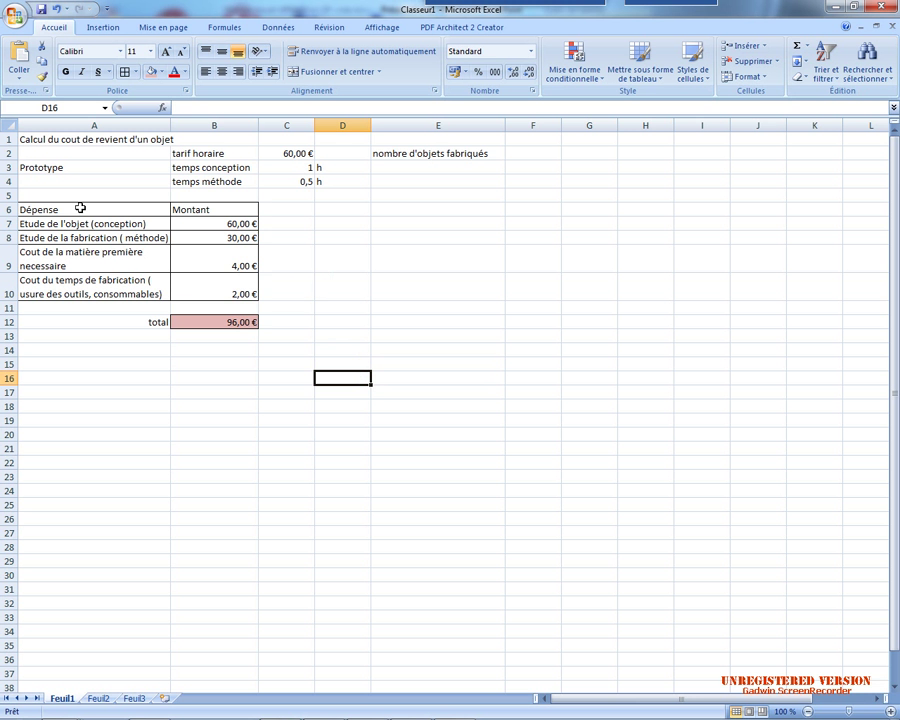
left_click_drag(80, 208, 211, 209)
left_click(147, 72)
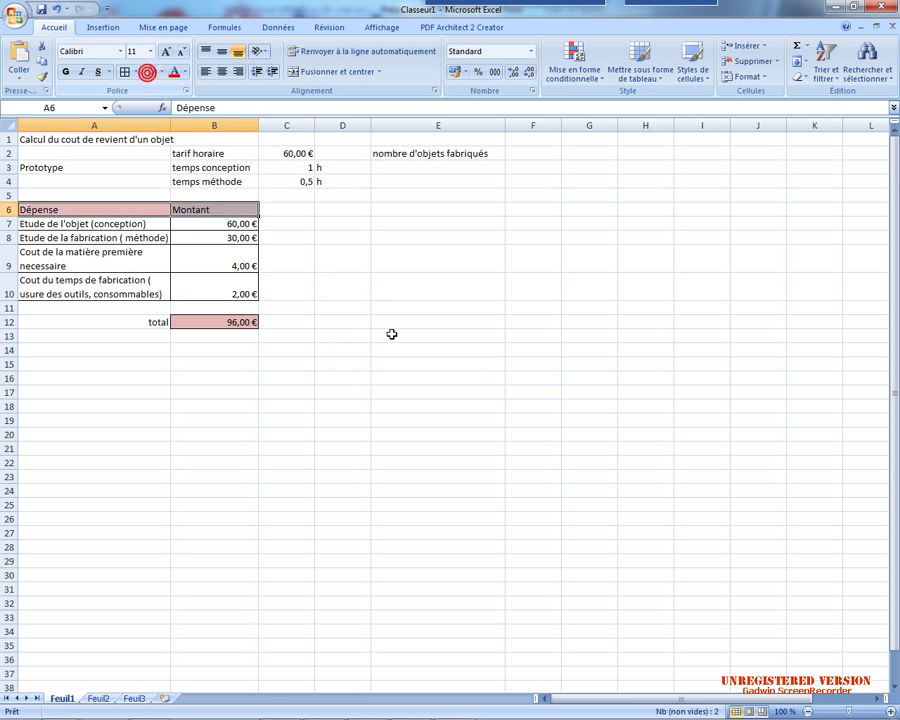
left_click(391, 335)
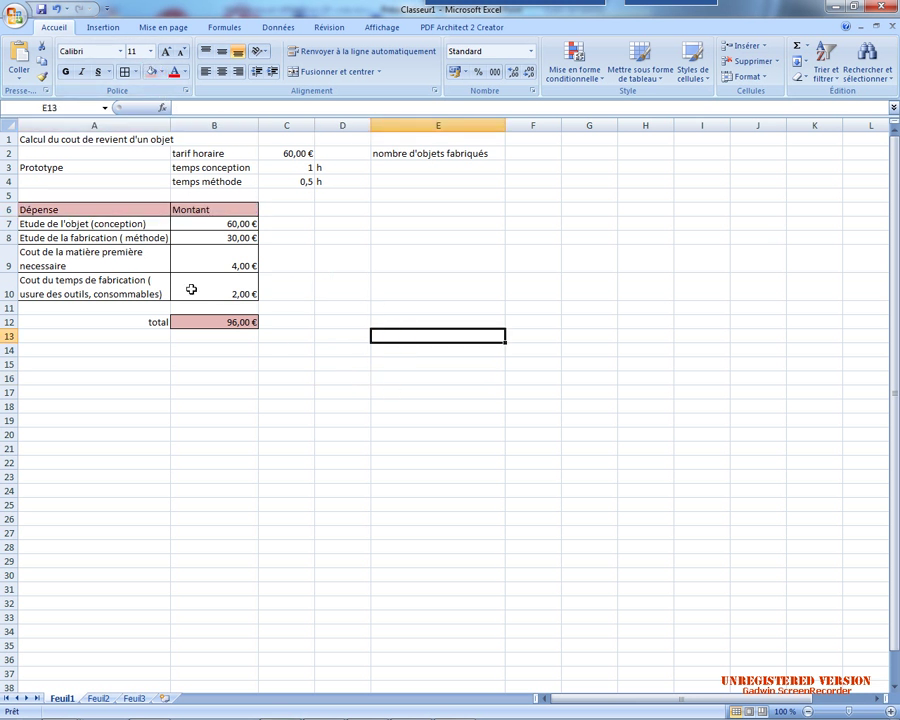
- Copy the expense table A6:B12 and paste it starting at cell D6
left_click_drag(55, 209, 226, 320)
right_click(226, 320)
left_click(265, 343)
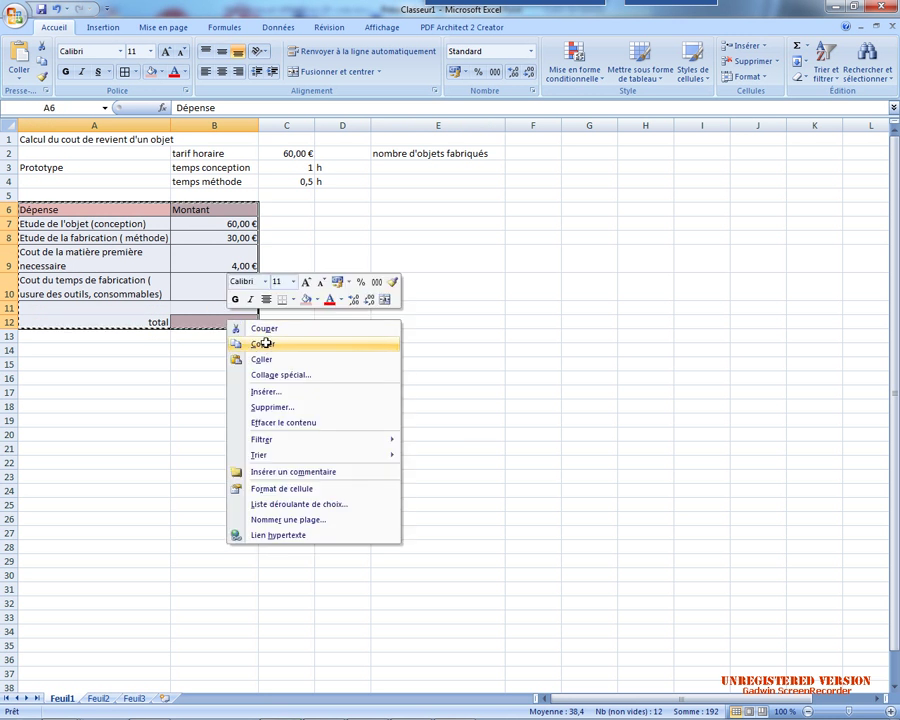
left_click(355, 210)
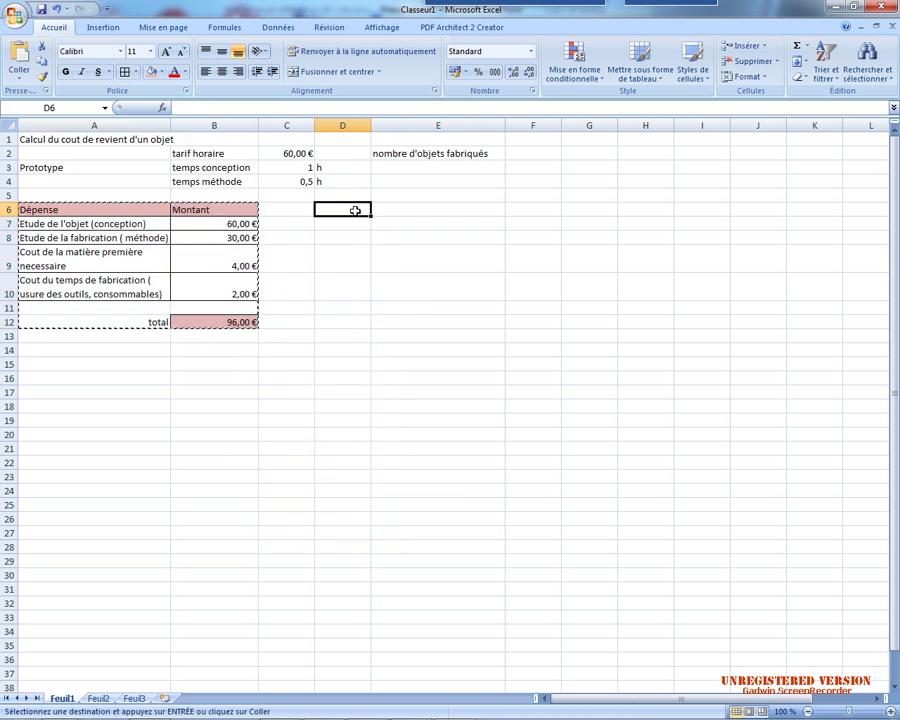
right_click(355, 210)
left_click(399, 253)
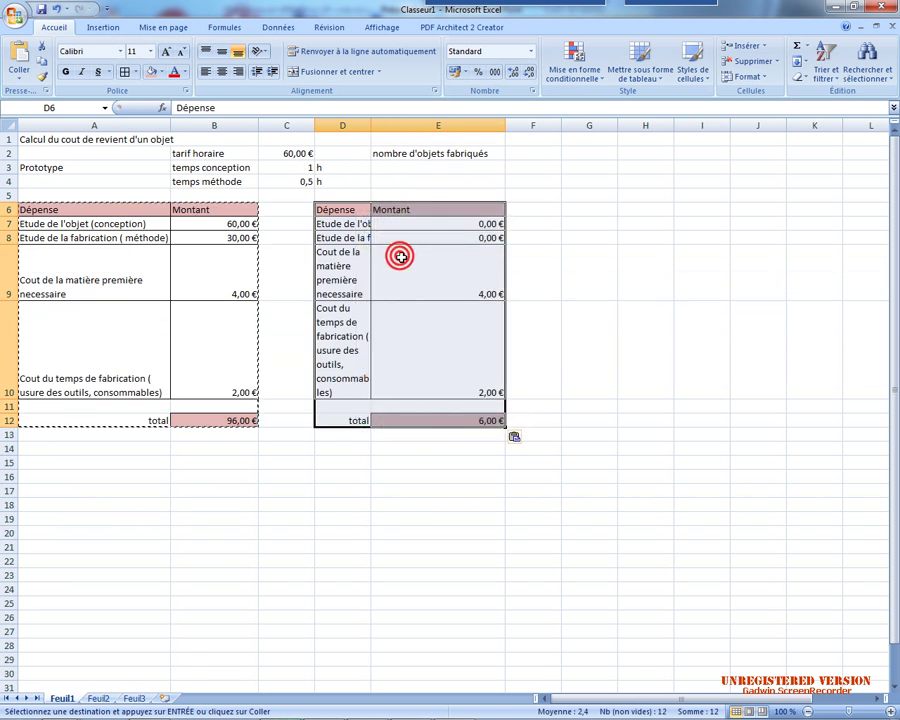
left_click(662, 311)
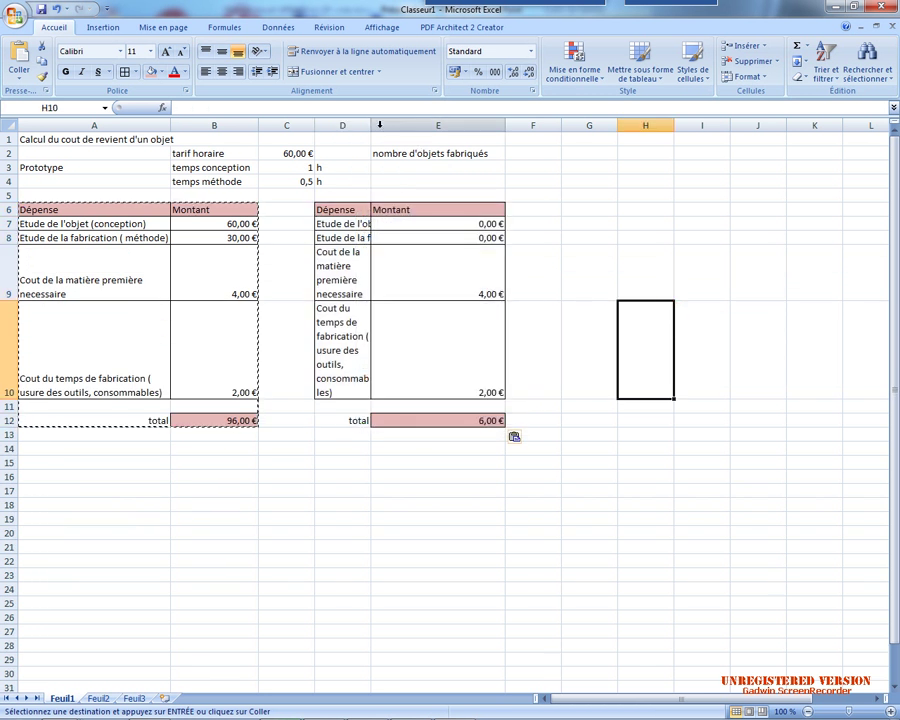
- Widen column D to fit the copied expense labels and clear the copy selection
left_click_drag(371, 125, 477, 125)
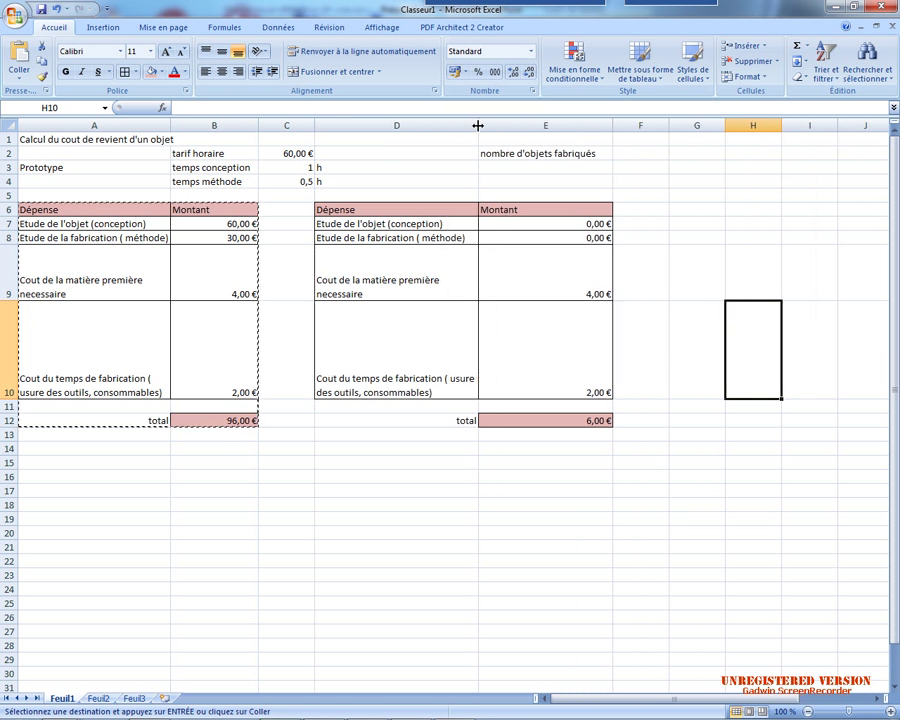
left_click(705, 237)
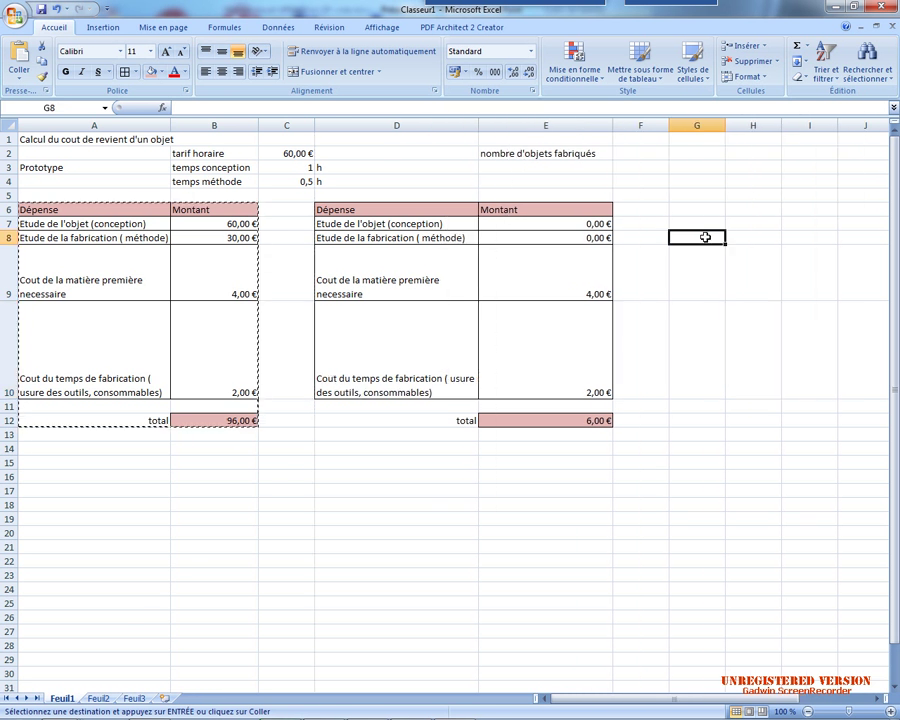
left_click(500, 588)
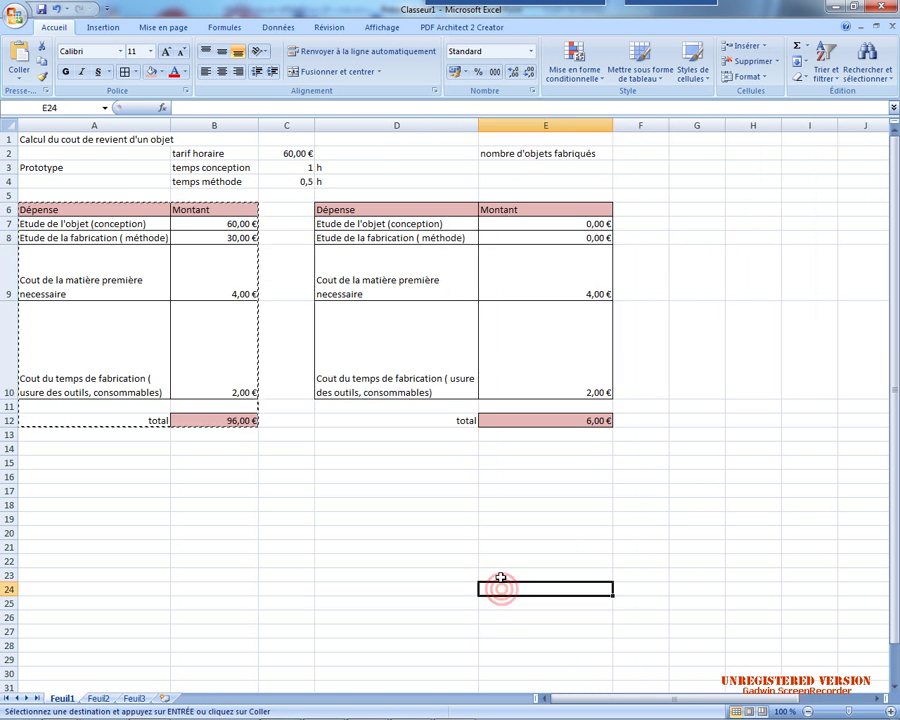
key("Escape")
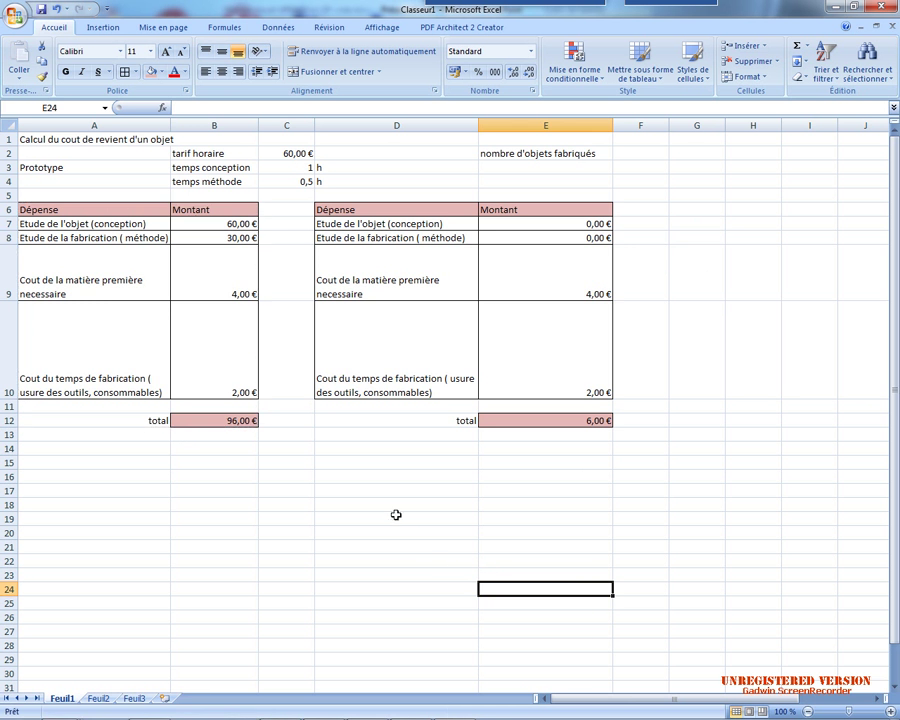
- Switch text wrapping off and back on for cells A9 and A10 to refit the heights of rows 9 and 10
left_click(131, 265)
left_click(355, 51)
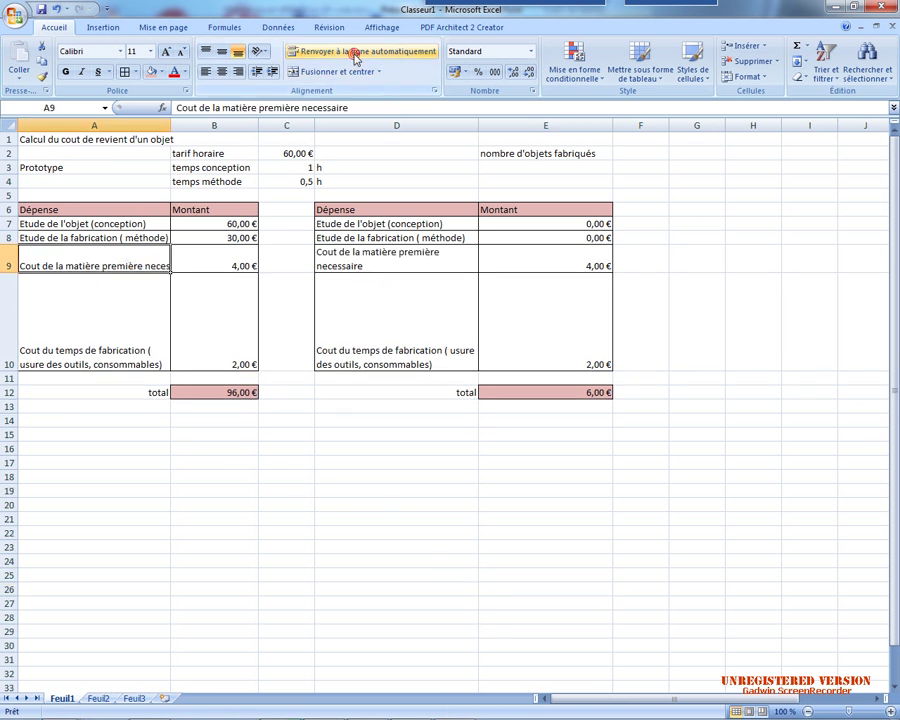
left_click(122, 300)
left_click(292, 51)
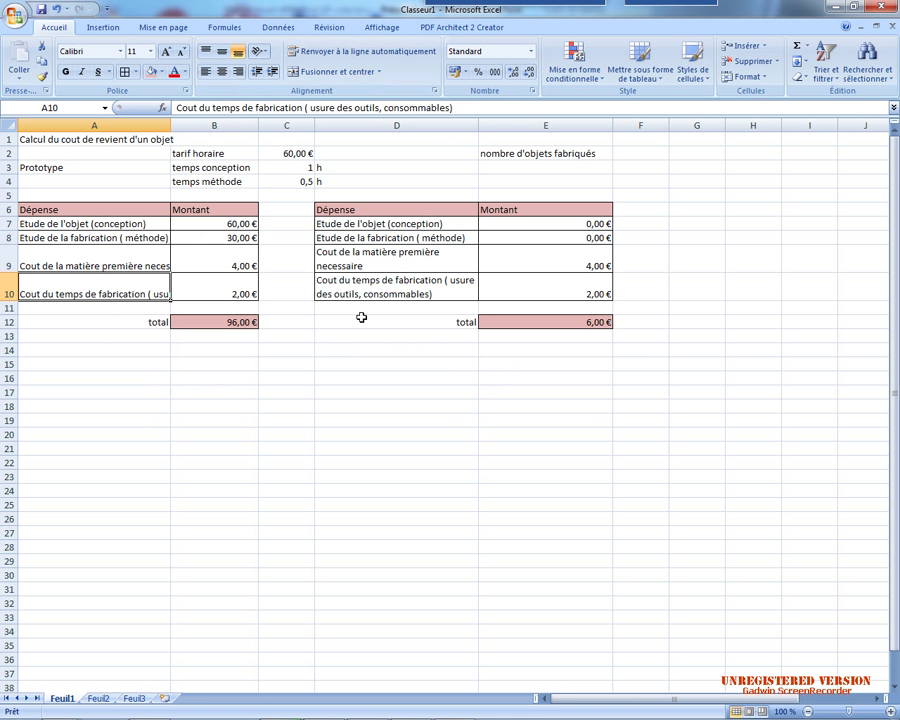
left_click(301, 457)
left_click(144, 288)
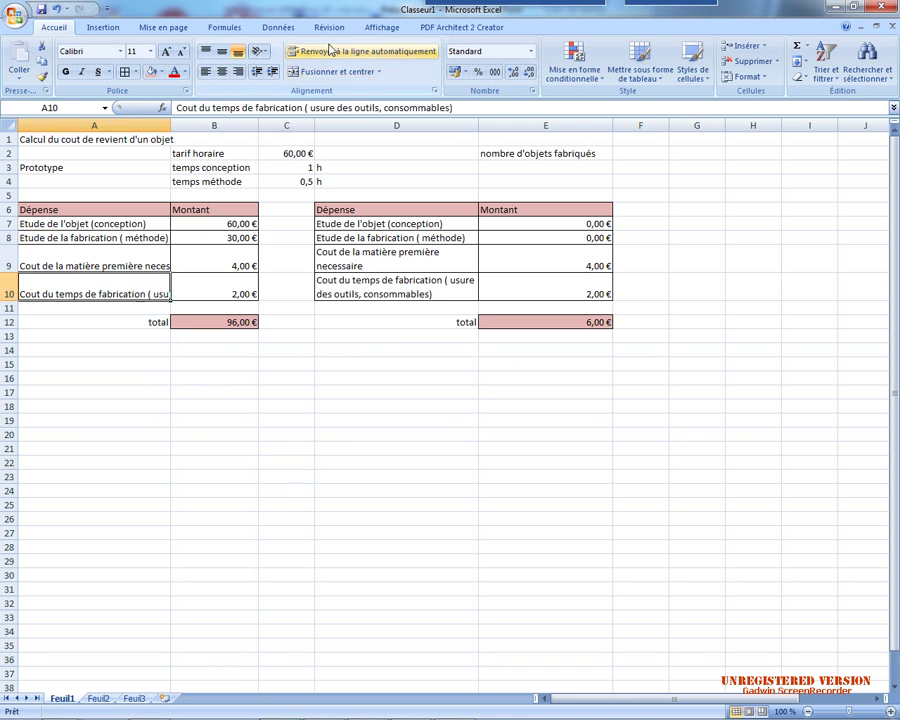
left_click(328, 48)
left_click(124, 264)
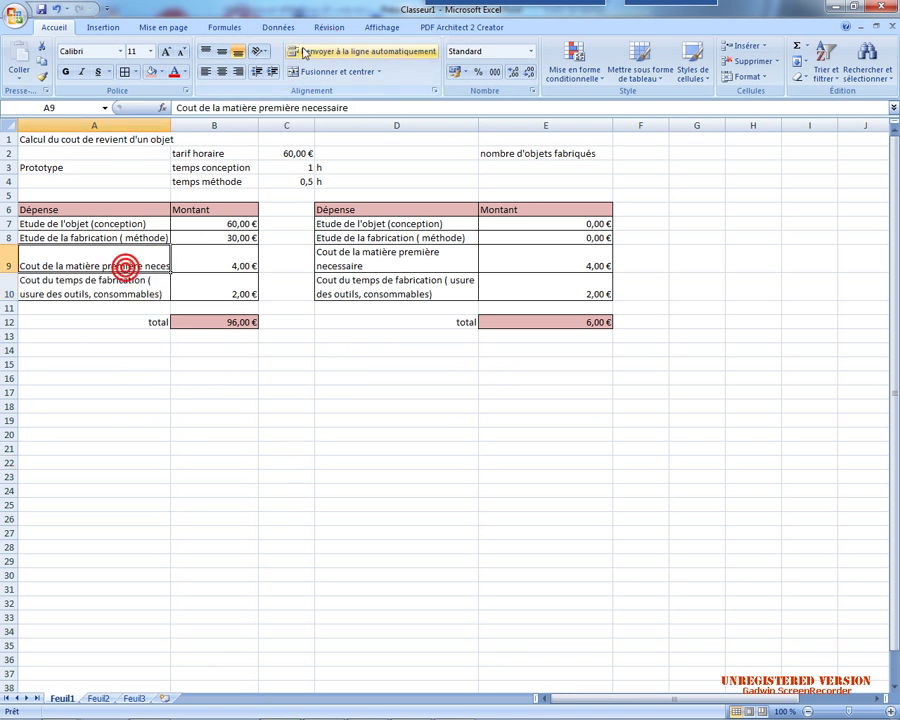
left_click(305, 52)
left_click(444, 390)
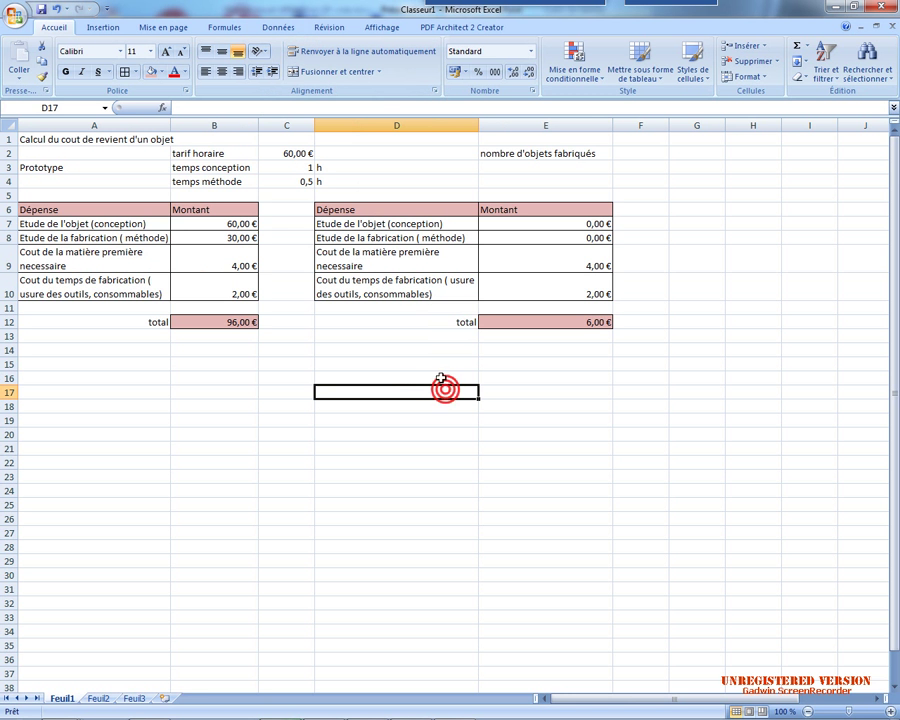
- Move the "Prototype" title from A3 to A5 and merge and centre it across A5:B5
left_click_drag(361, 206, 507, 207)
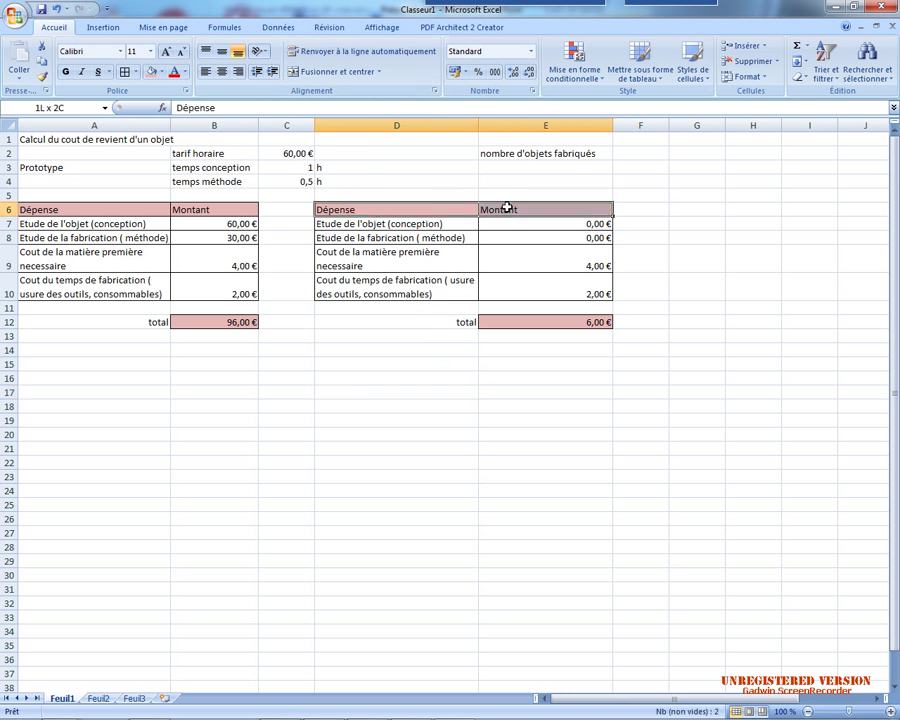
left_click(36, 165)
mouse_move(60, 172)
left_mouse_down()
mouse_move(64, 204)
mouse_move(59, 196)
left_mouse_up()
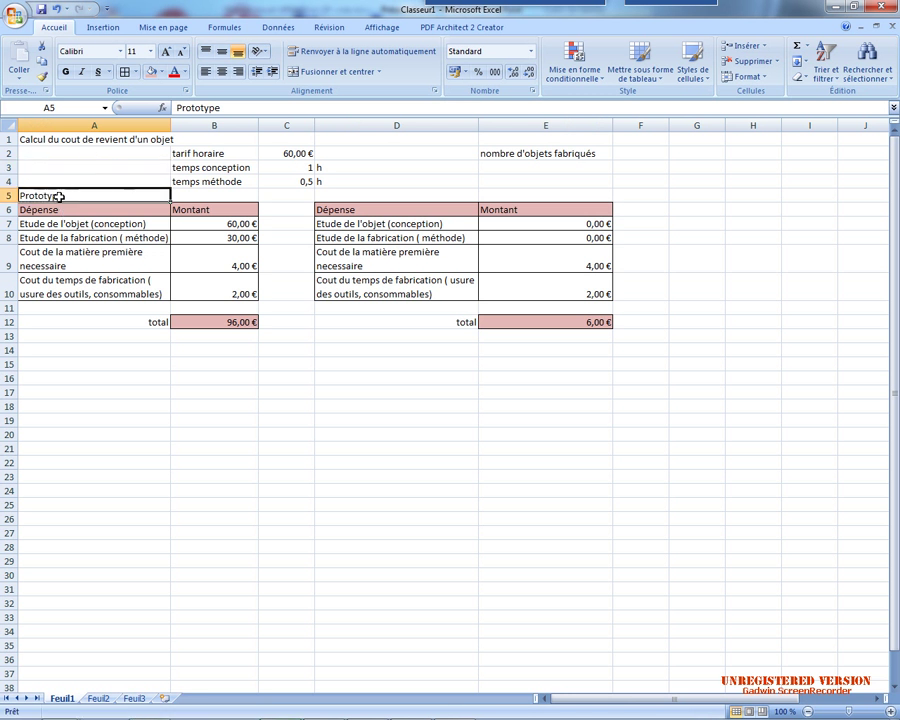
left_click_drag(211, 195, 112, 195)
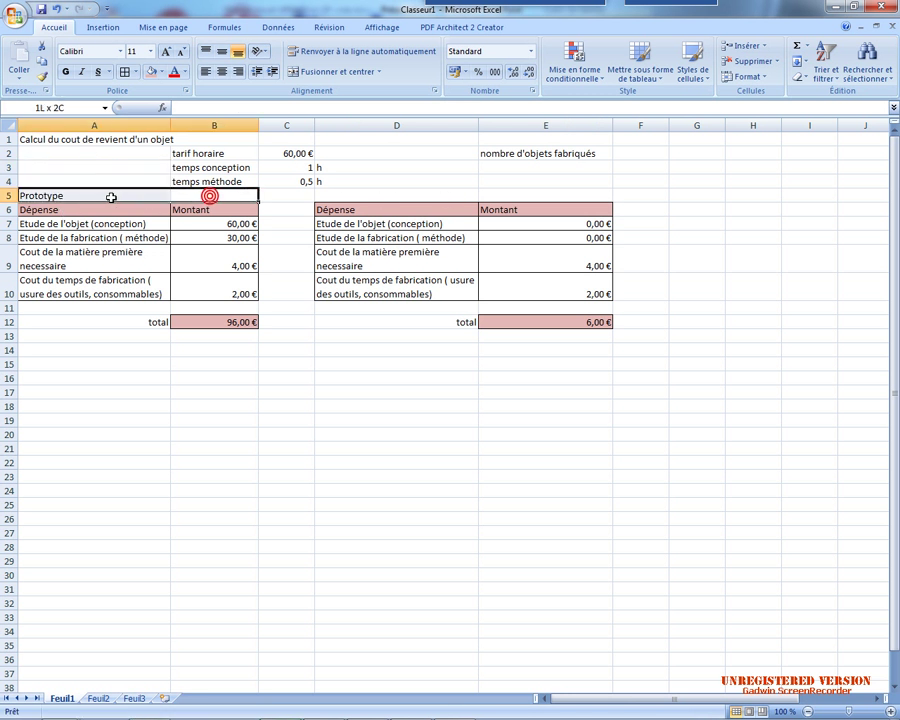
left_click(306, 72)
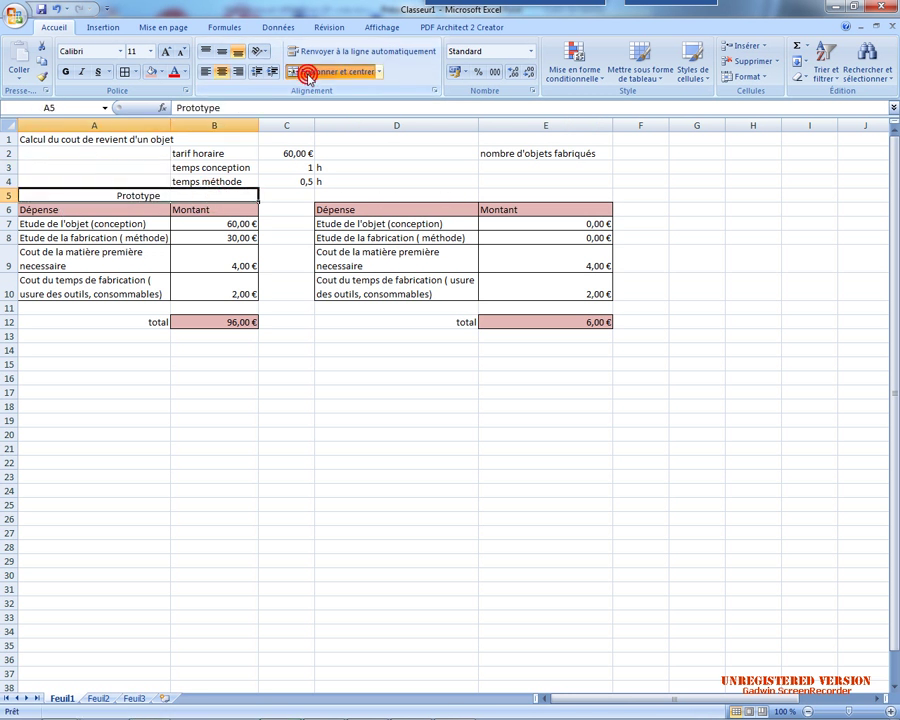
- Format the Prototype title as 12-point, bold and underlined, with a thick outside border and a tan fill
left_click(166, 52)
left_click(65, 71)
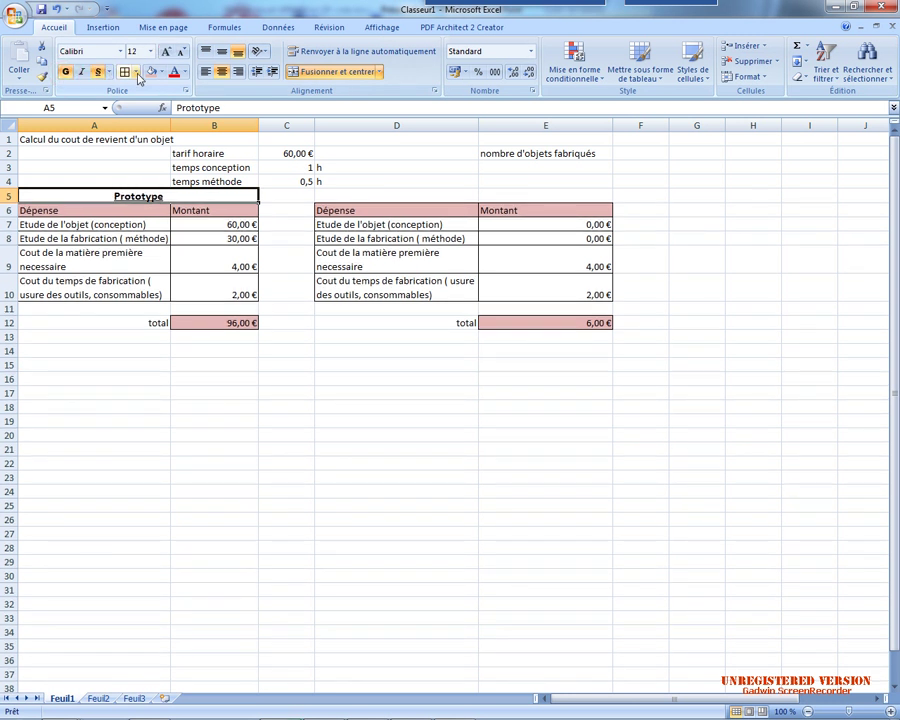
left_click(133, 72)
left_click(130, 213)
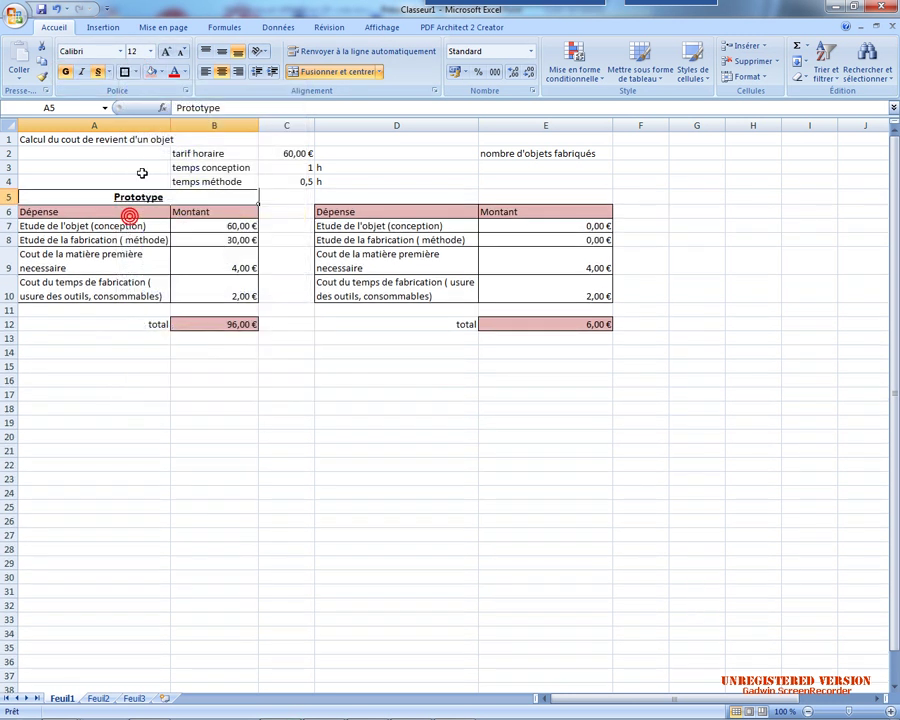
left_click(162, 73)
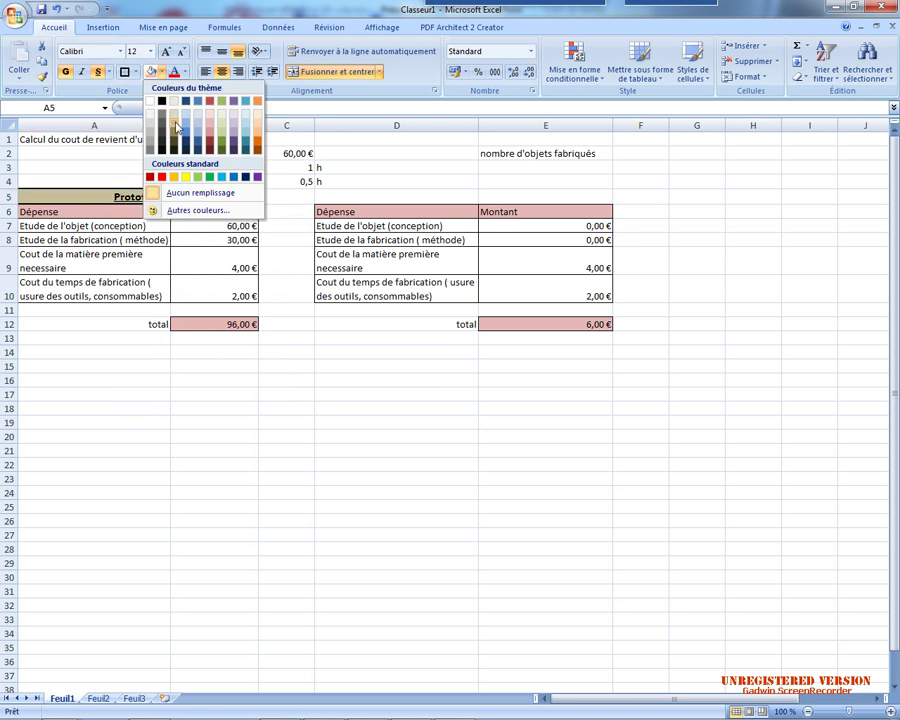
left_click(175, 124)
left_click(452, 454)
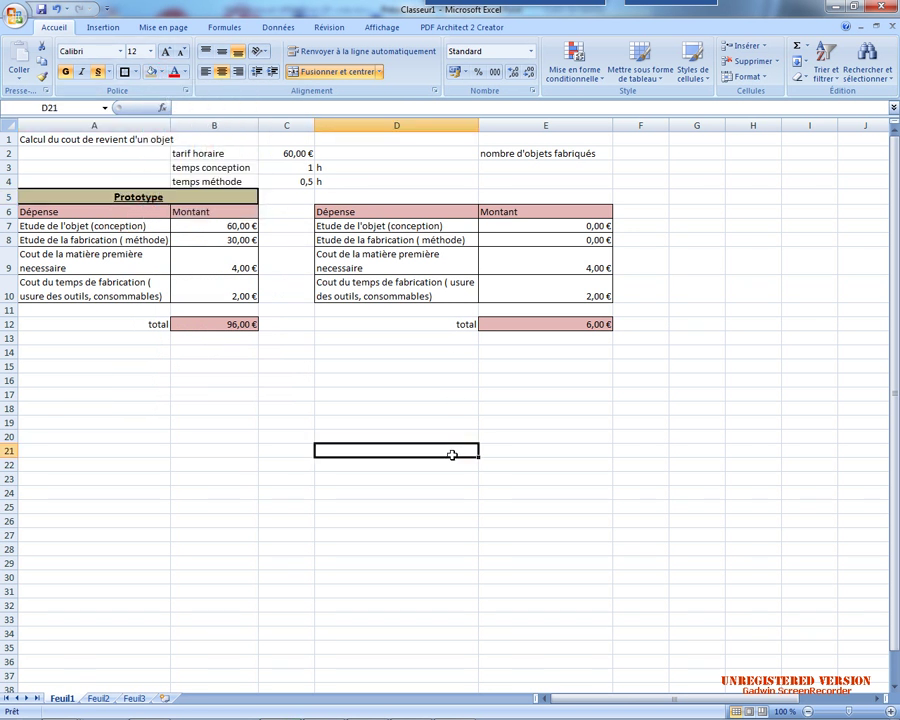
- Enter the title "fabrication en série" in cell D5 above the second table
left_click(380, 197)
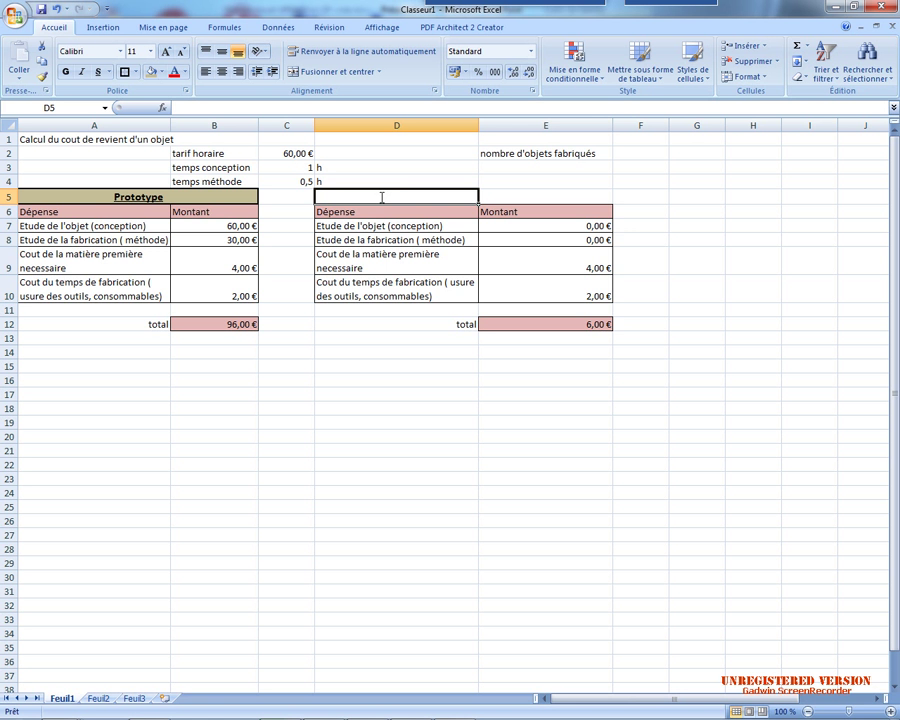
type("fabrication en série")
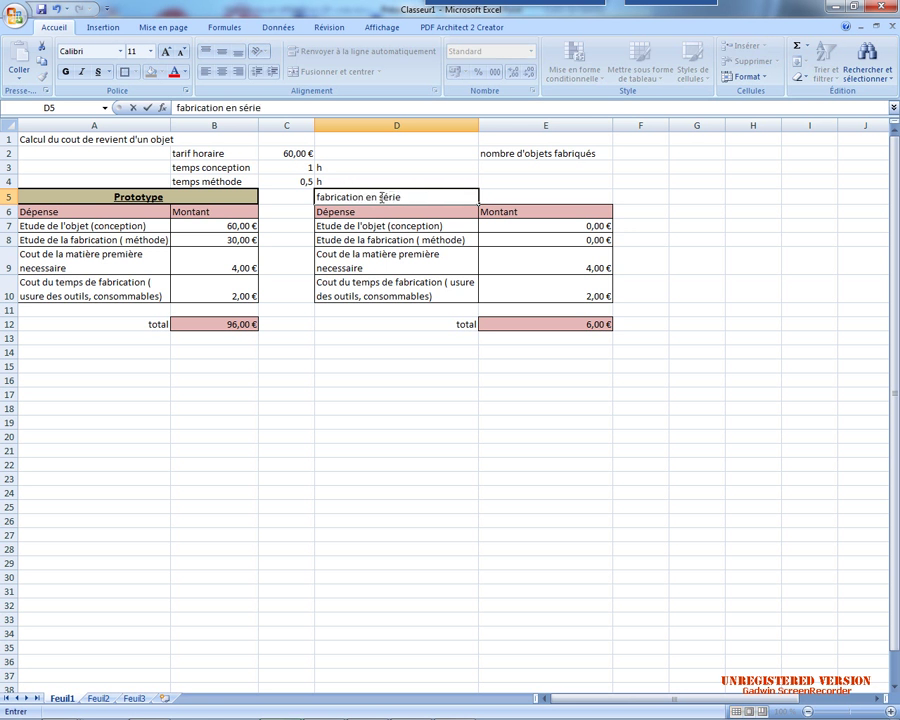
left_click(392, 366)
- Give the "fabrication en série" title the same tan fill and merge and centre it across D5:E5
left_click(422, 197)
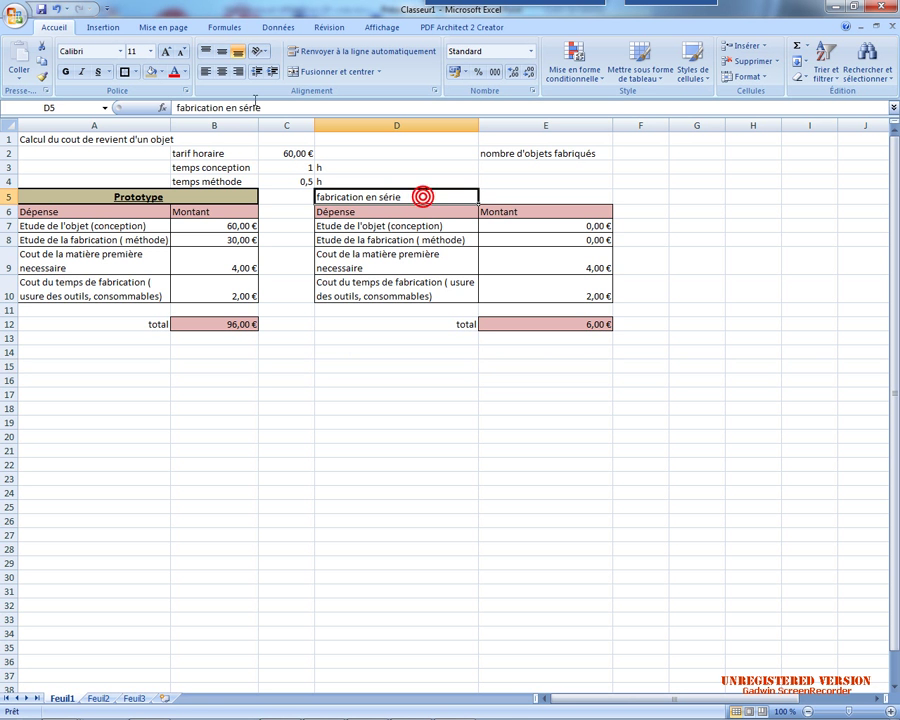
left_click(300, 72)
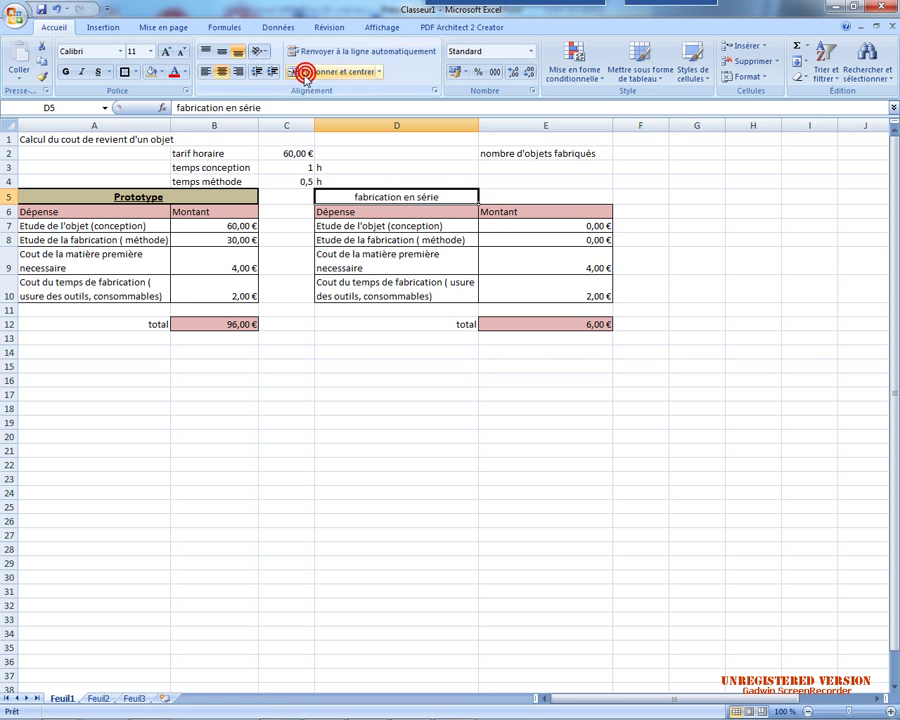
left_click(151, 73)
left_click_drag(545, 198, 450, 195)
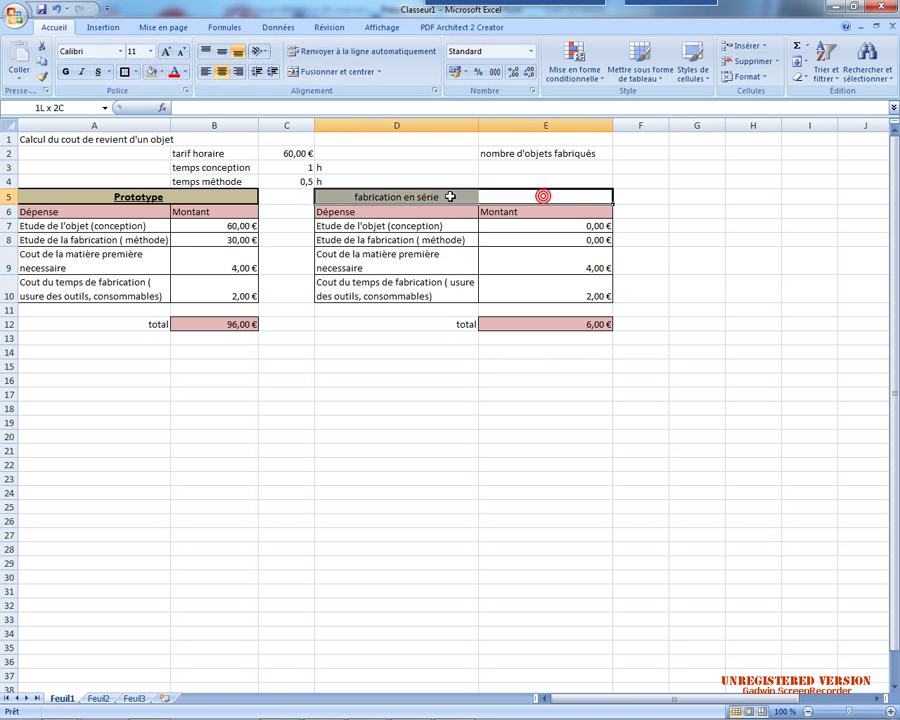
left_click(338, 72)
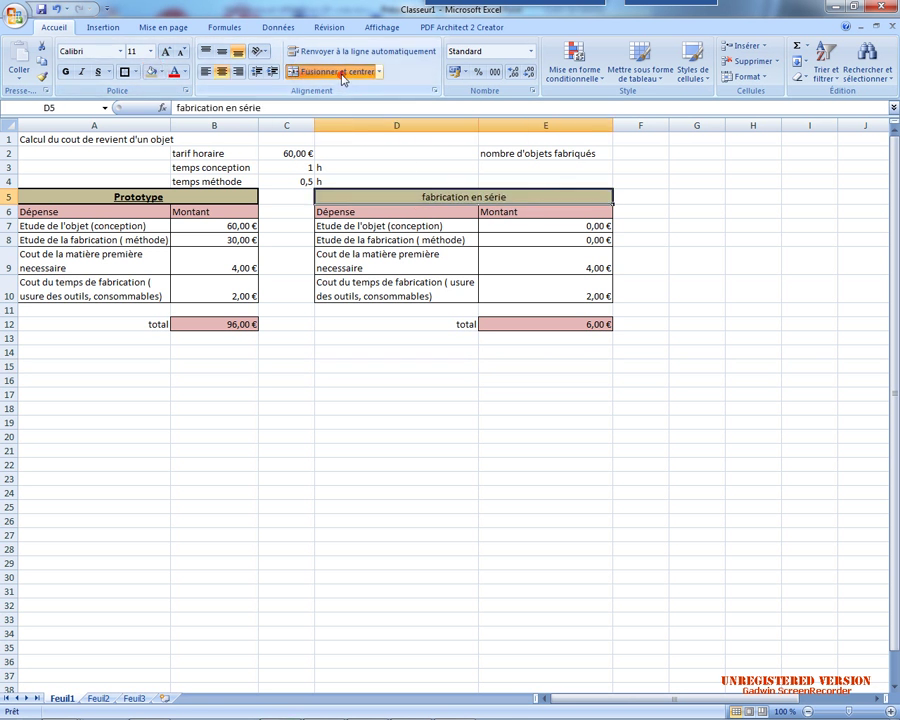
- Make the "fabrication en série" title bold and increase its font size by one step
left_click(65, 72)
left_click(166, 51)
left_click(497, 437)
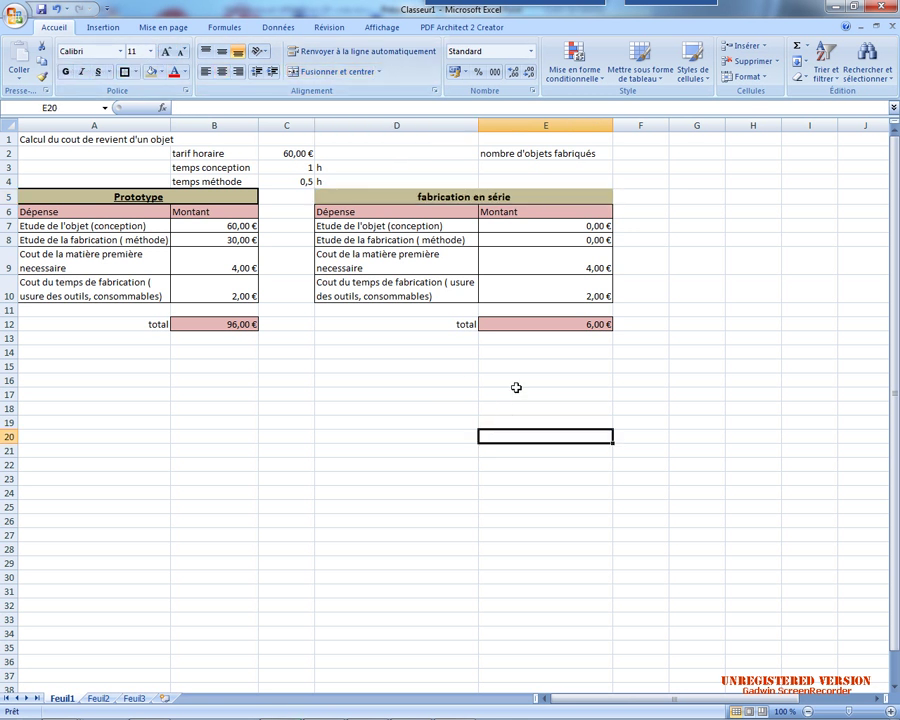
left_click(590, 229)
type("=")
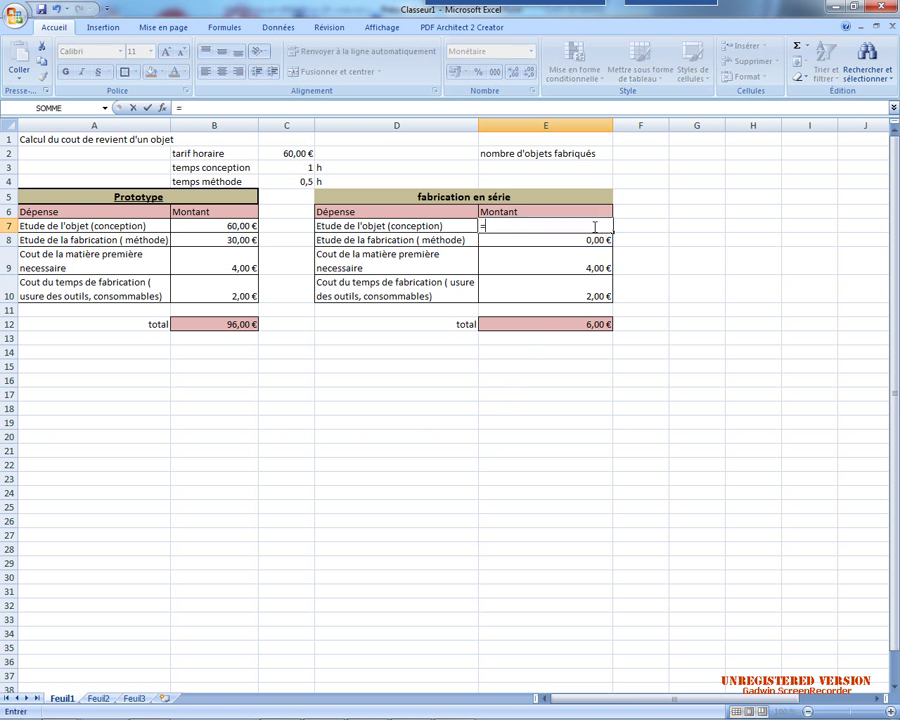
type("F2*F3")
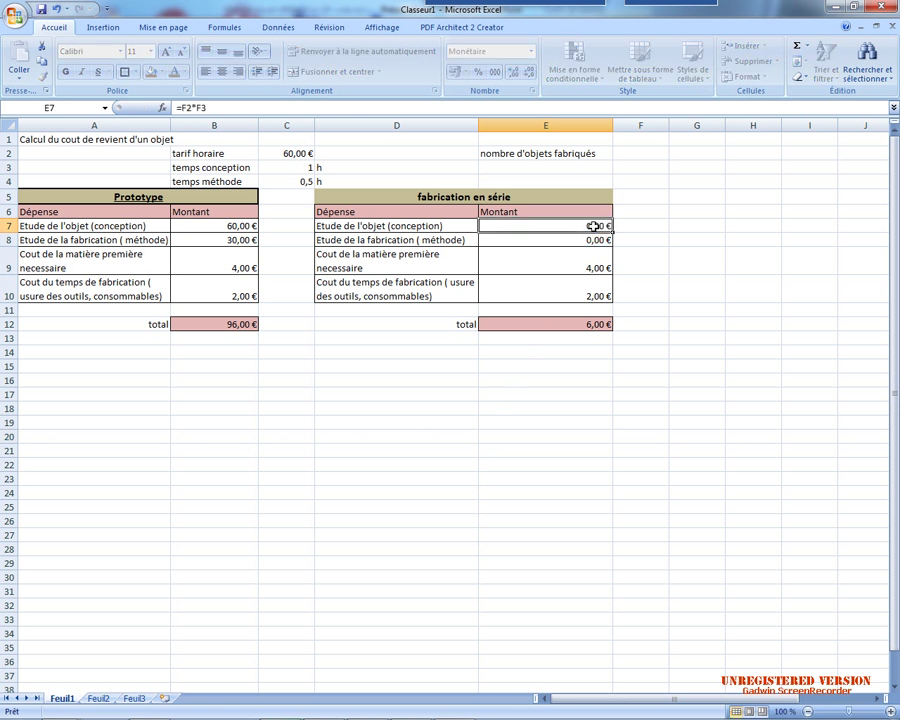
key("ctrl+Return")
- Enter 100 in cell F2 as the number of objects manufactured
left_click(651, 153)
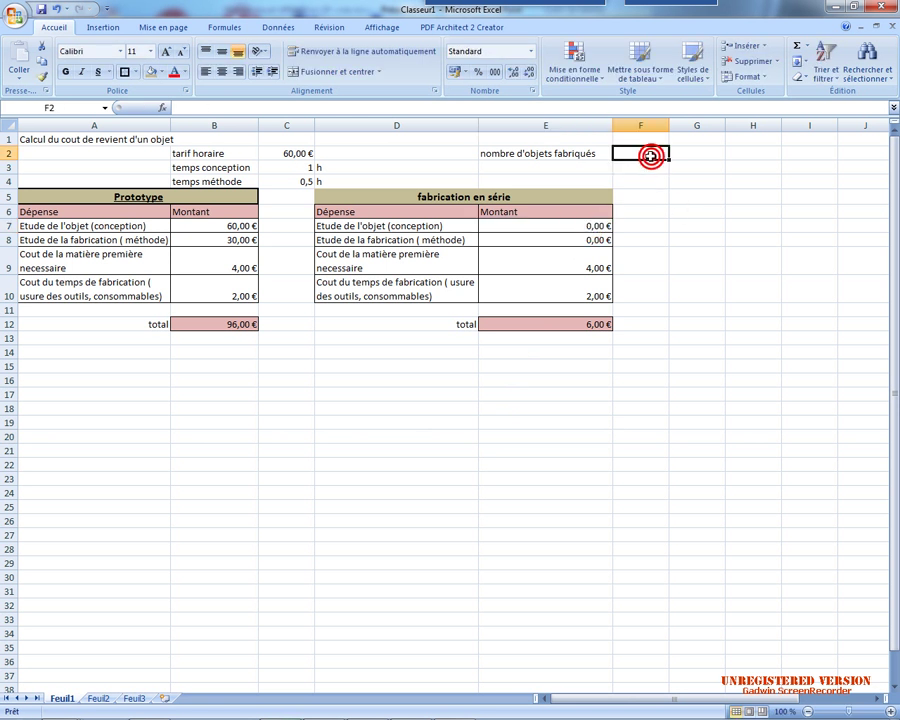
type("100")
left_click(678, 197)
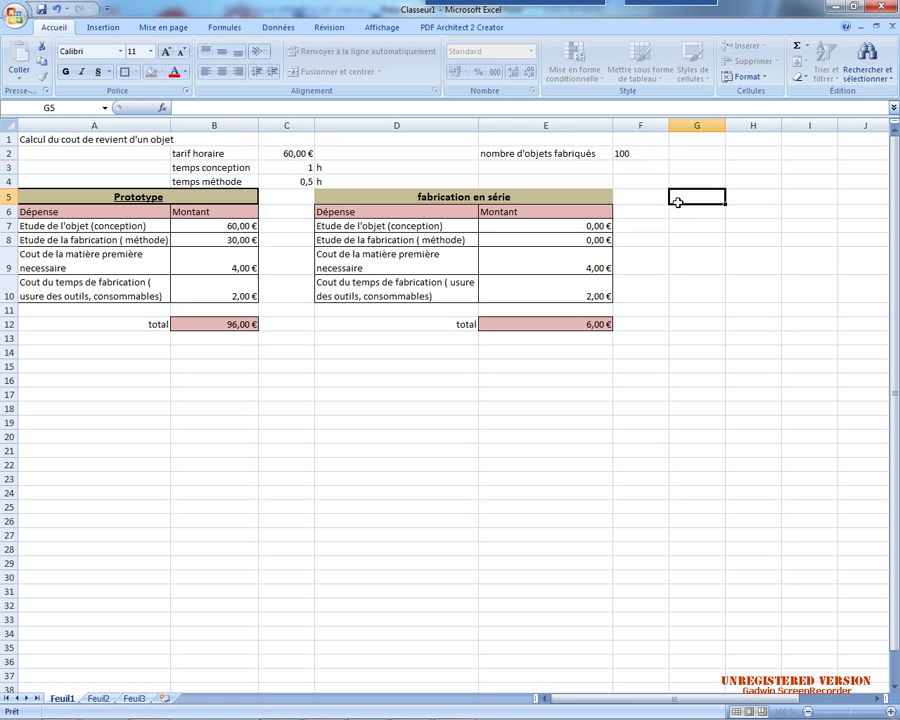
- Apply a thick outside border to each input value cell: F2, C2, C3 and C4
left_click(648, 151)
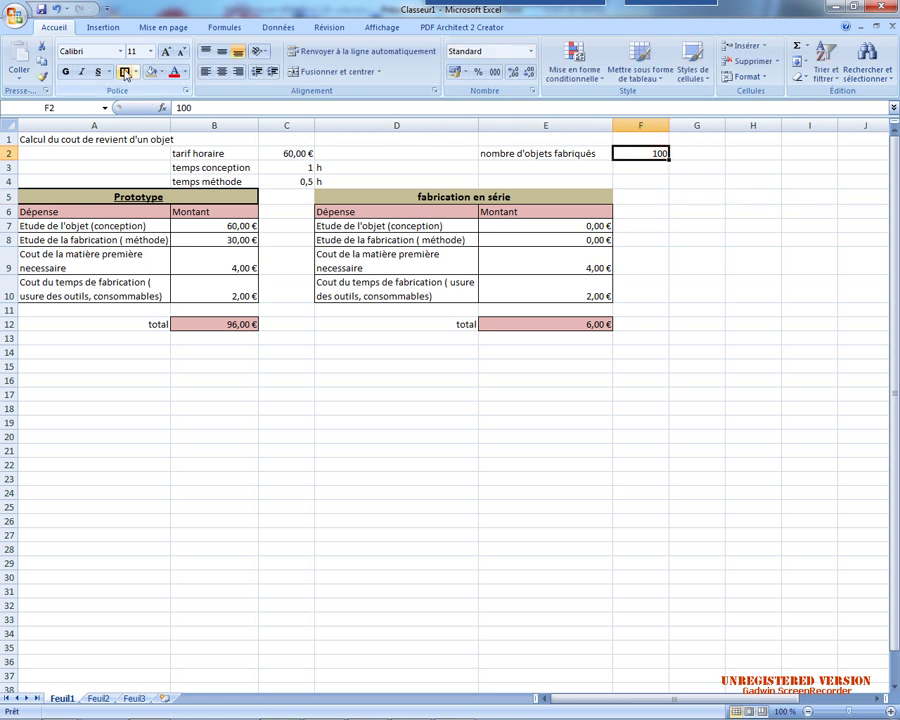
left_click(289, 153)
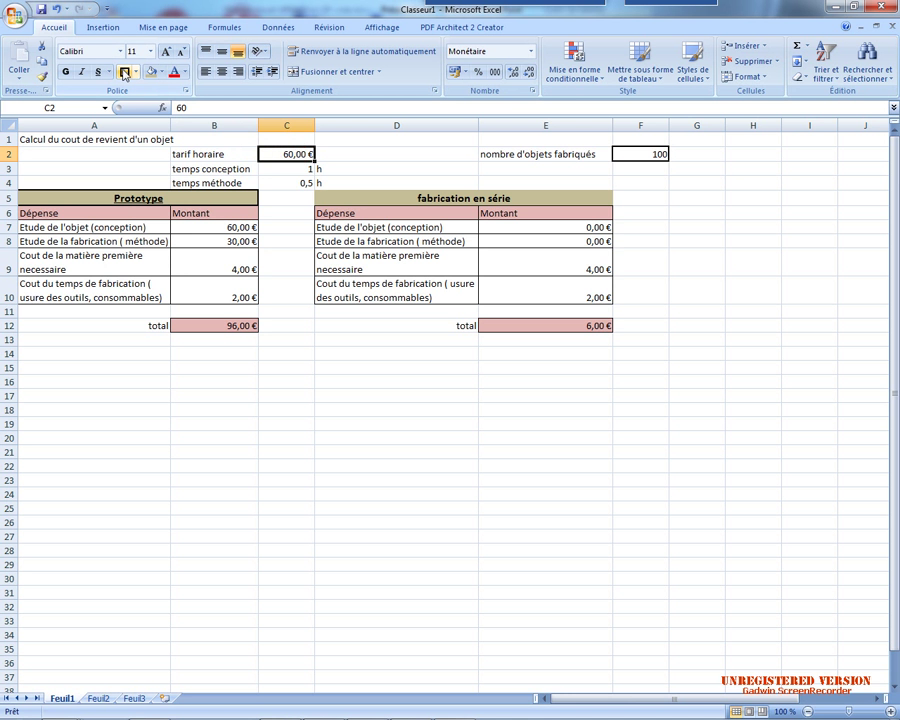
left_click(286, 169)
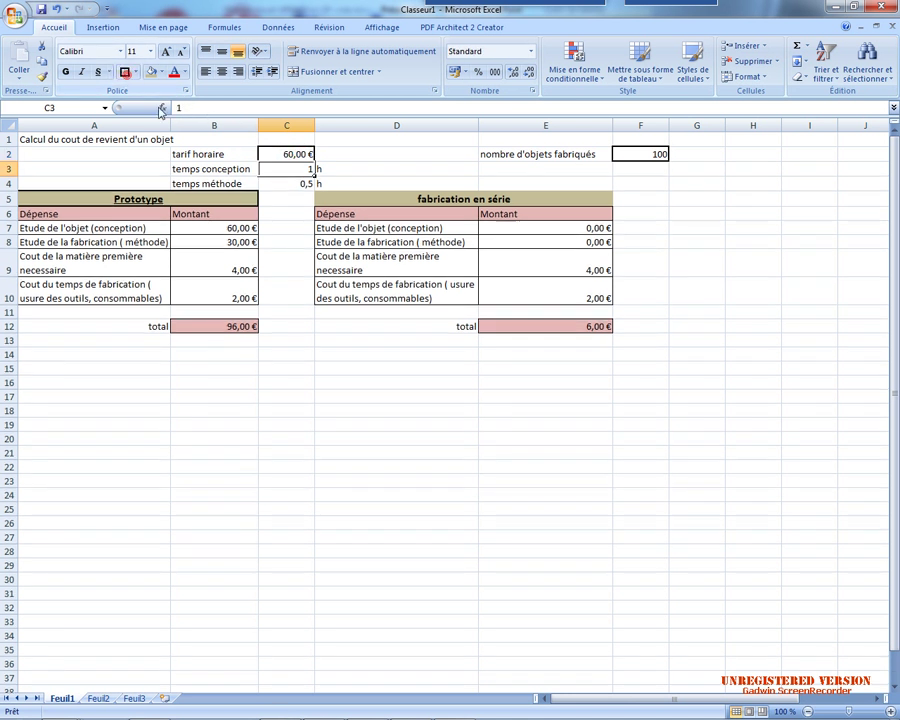
left_click(124, 72)
left_click(290, 183)
left_click(124, 72)
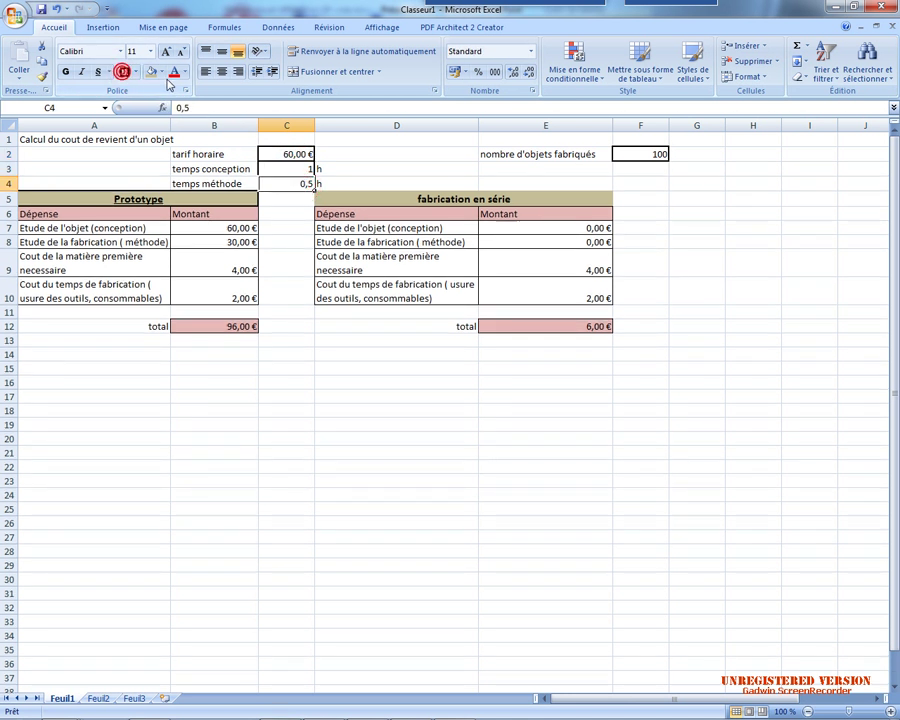
- Fill the method time cell C4 with light orange and the design time cell C3 with light blue
left_click(161, 72)
left_click(257, 133)
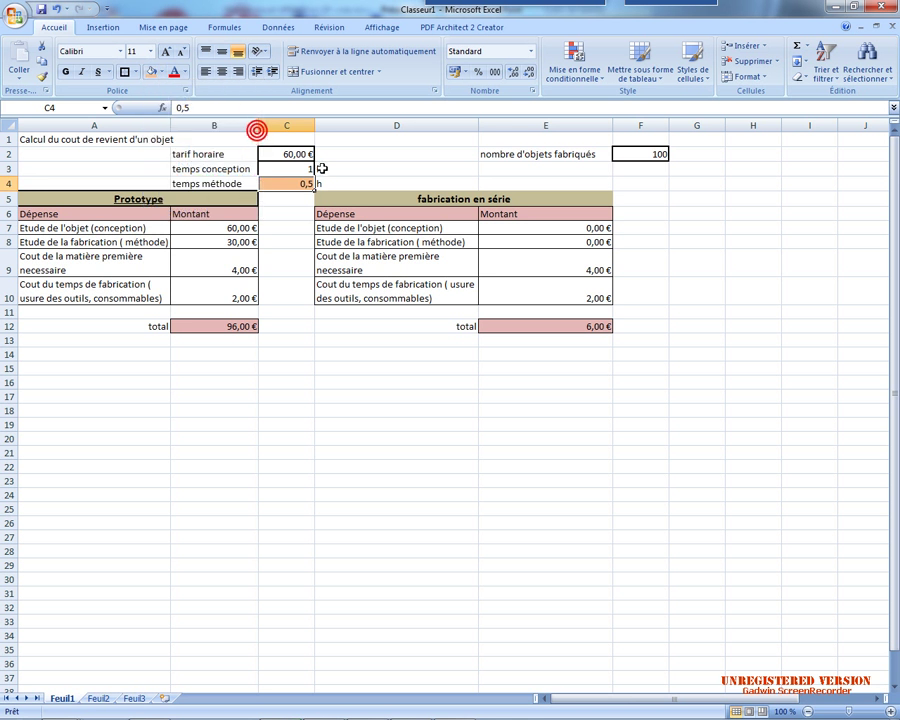
left_click(285, 168)
left_click(162, 72)
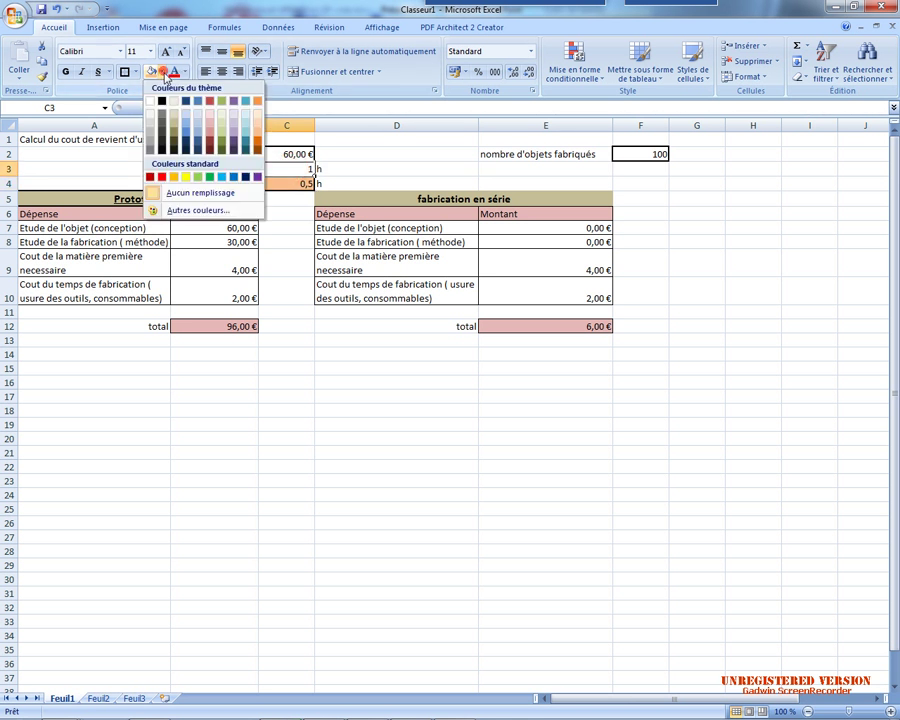
left_click(246, 127)
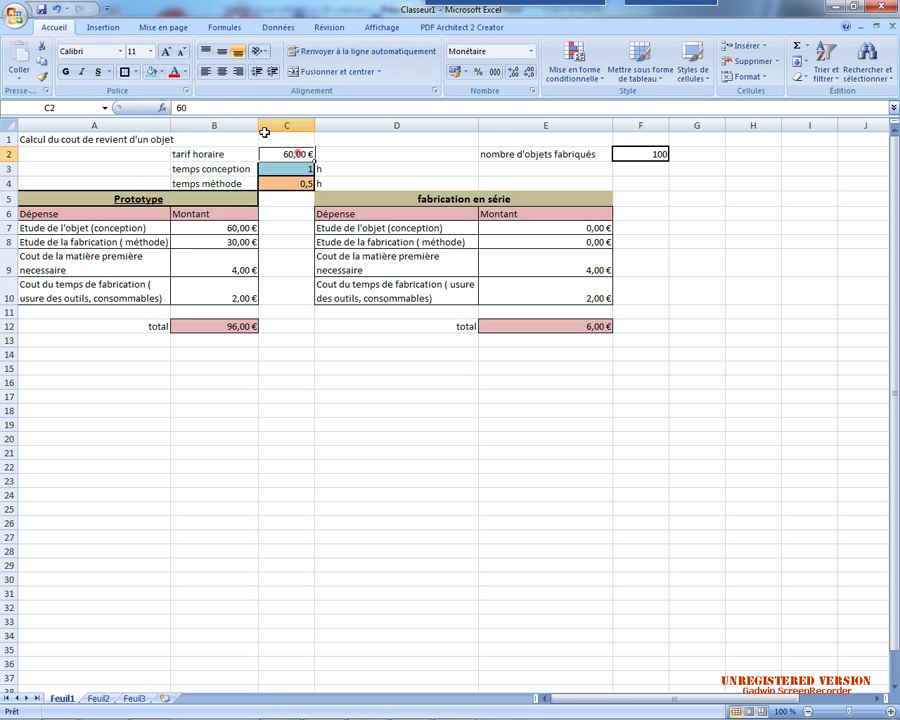
- Fill the hourly rate cell C2 with green and the object quantity cell F2 with light purple
left_click(295, 152)
left_click(161, 72)
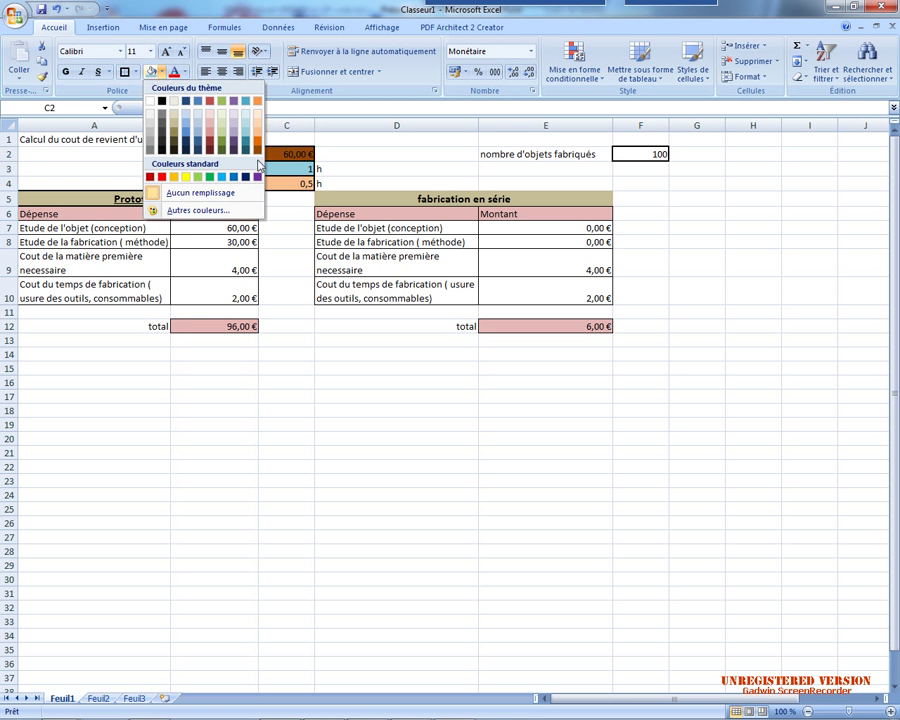
left_click(208, 176)
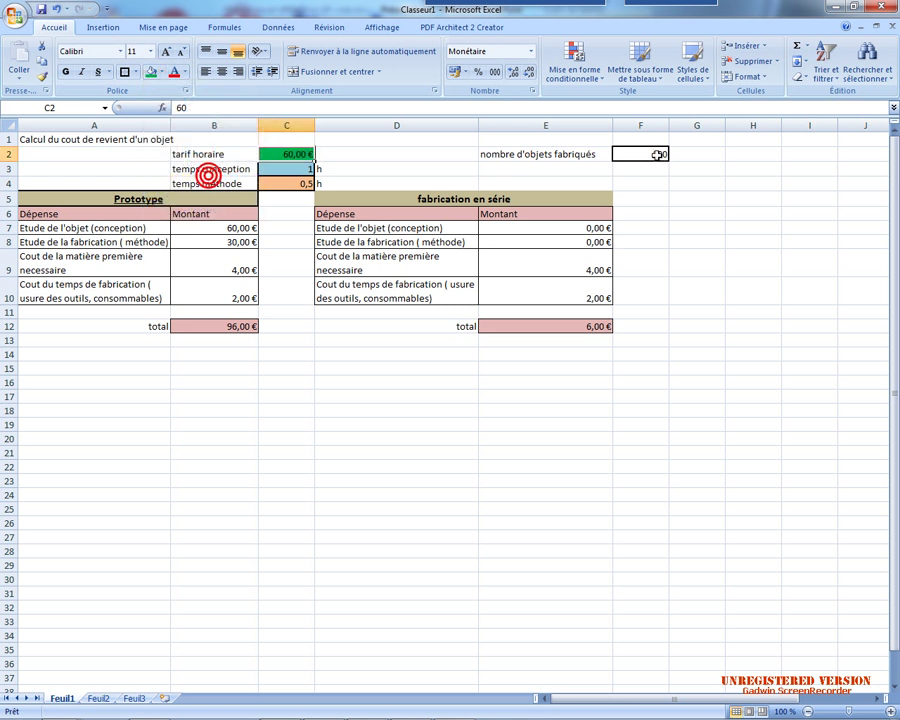
left_click(638, 153)
left_click(162, 72)
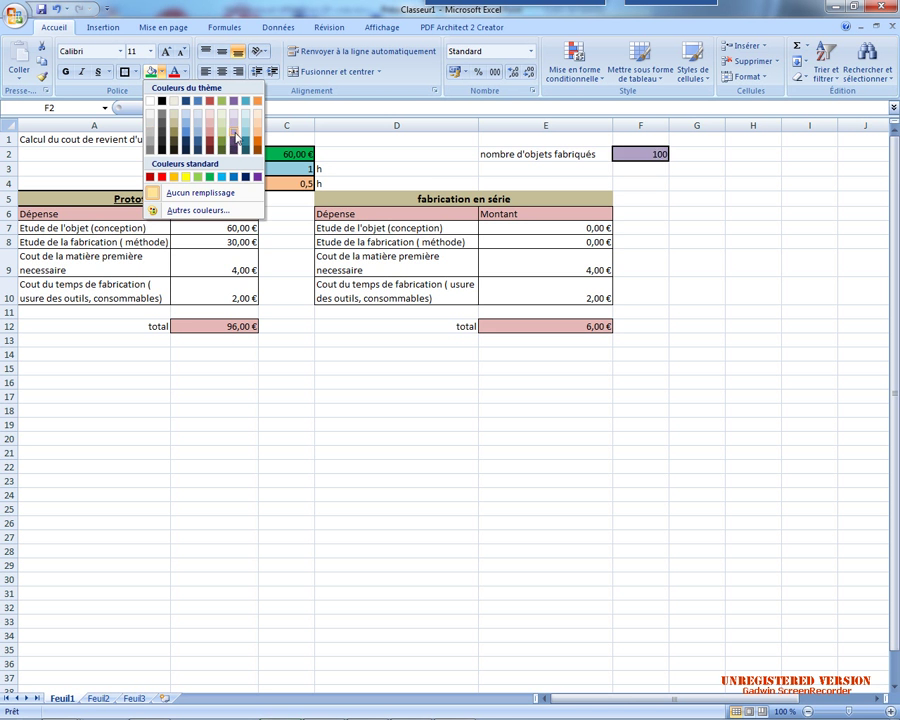
left_click(236, 137)
- Add a thick outside border around the "fabrication en série" title
left_click(377, 480)
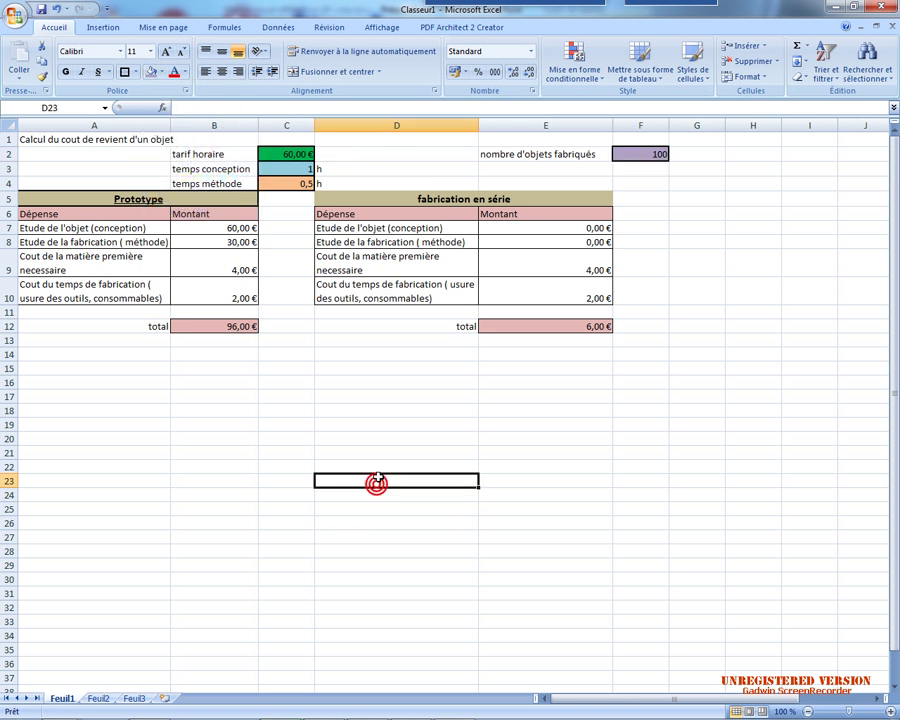
left_click(392, 196)
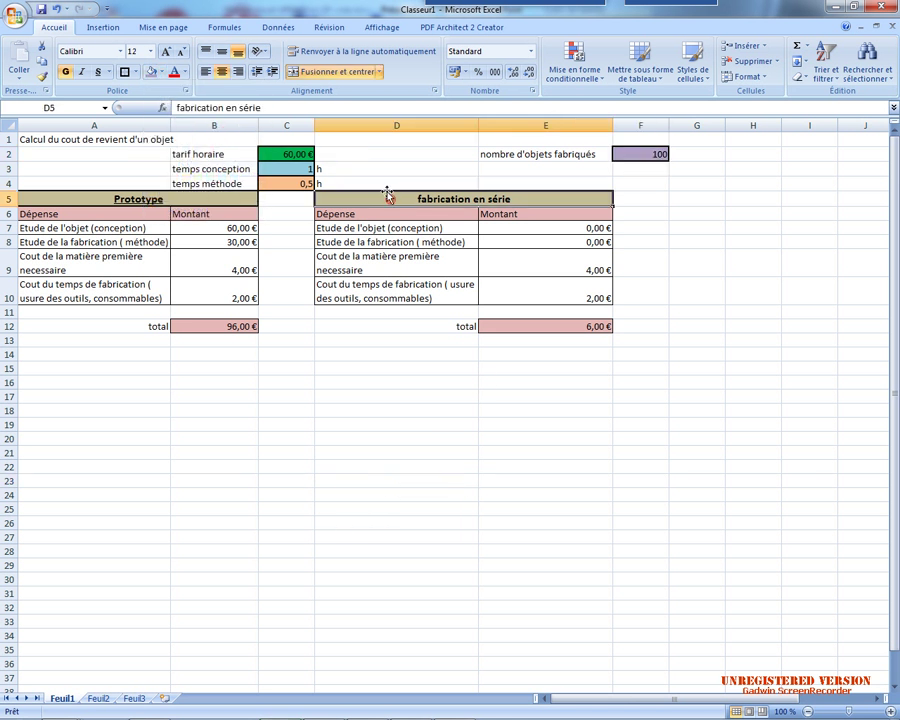
left_click(397, 397)
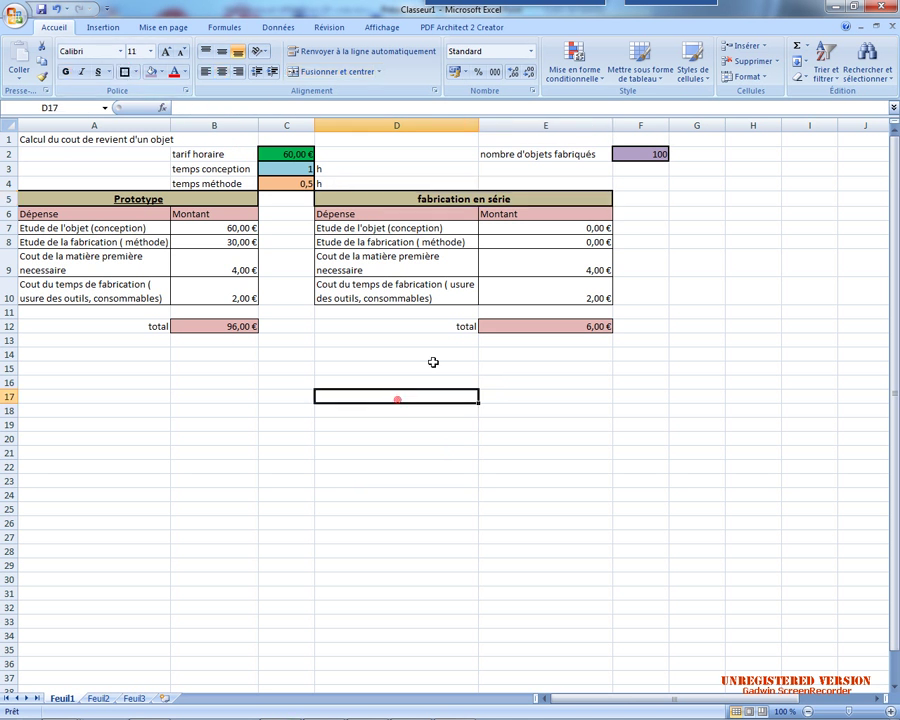
- Set the series design cost in E7 to the formula =B7/F2, dividing the prototype cost by the quantity
left_click(587, 227)
type("=")
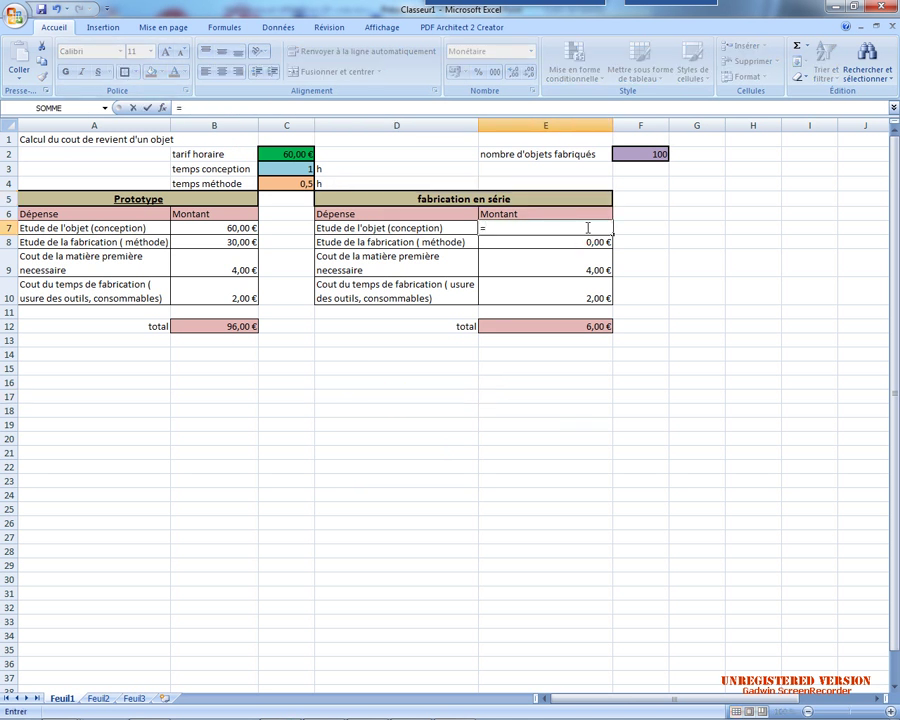
left_click(240, 227)
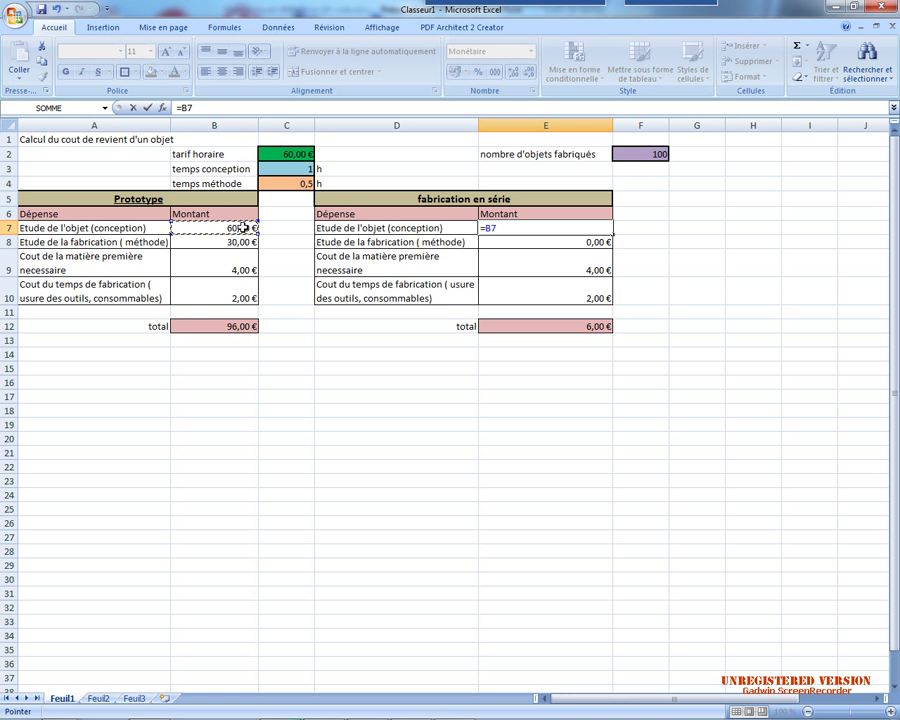
type("/")
left_click(654, 152)
key("Return")
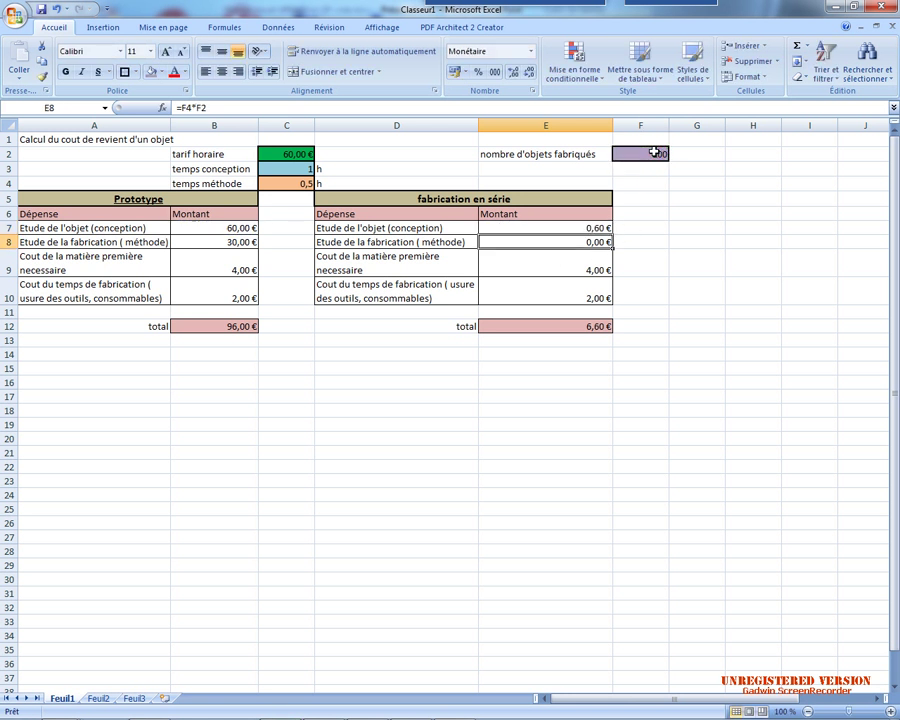
- Set the series method cost in E8 to the formula =B8/F2
left_click(594, 242)
type("=")
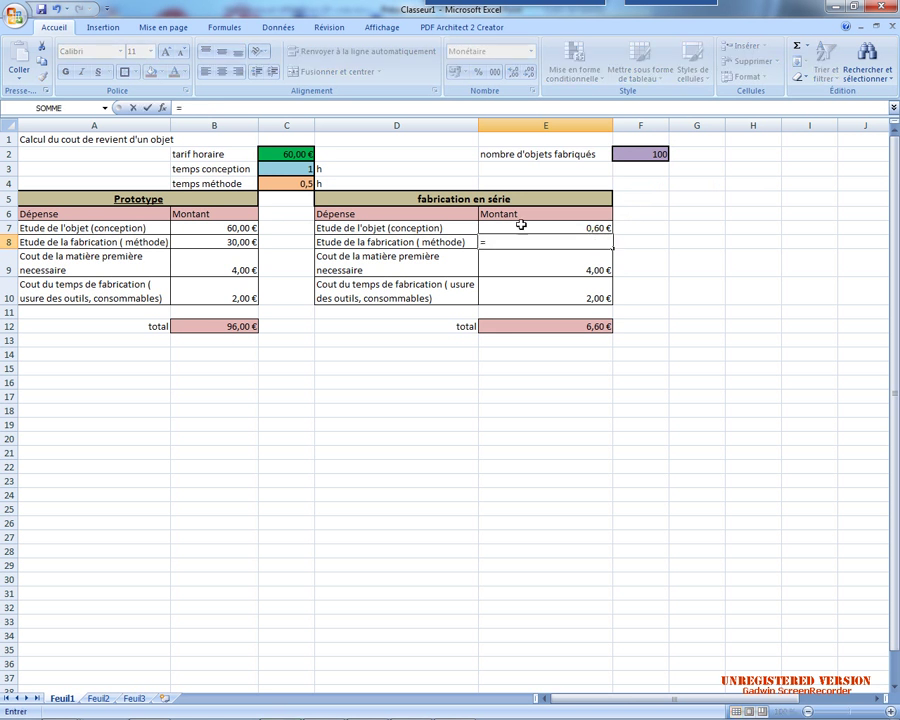
left_click(240, 242)
type("/")
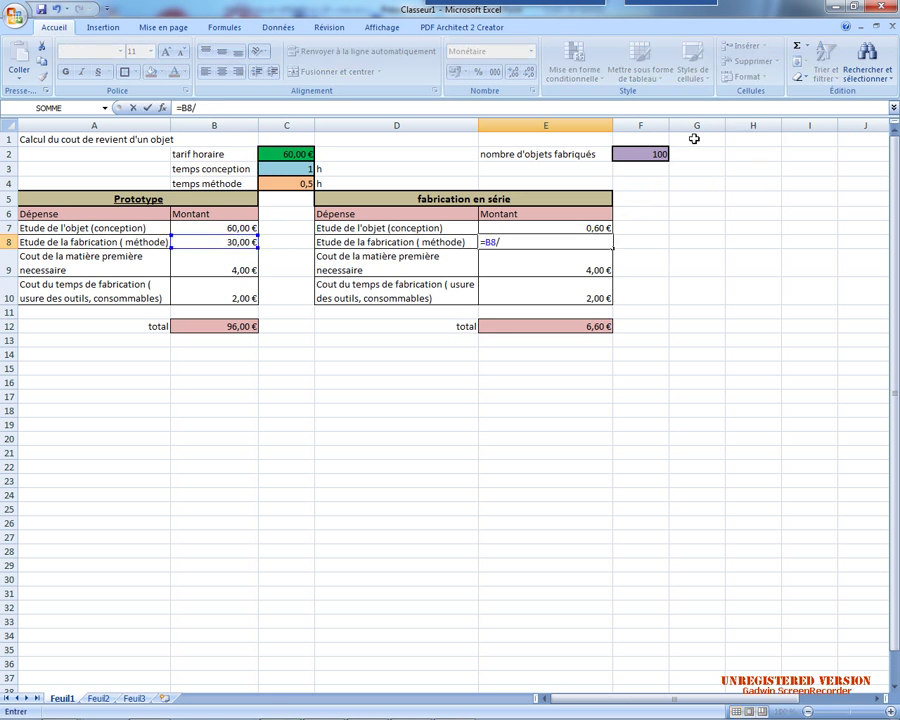
left_click(660, 153)
key("Return")
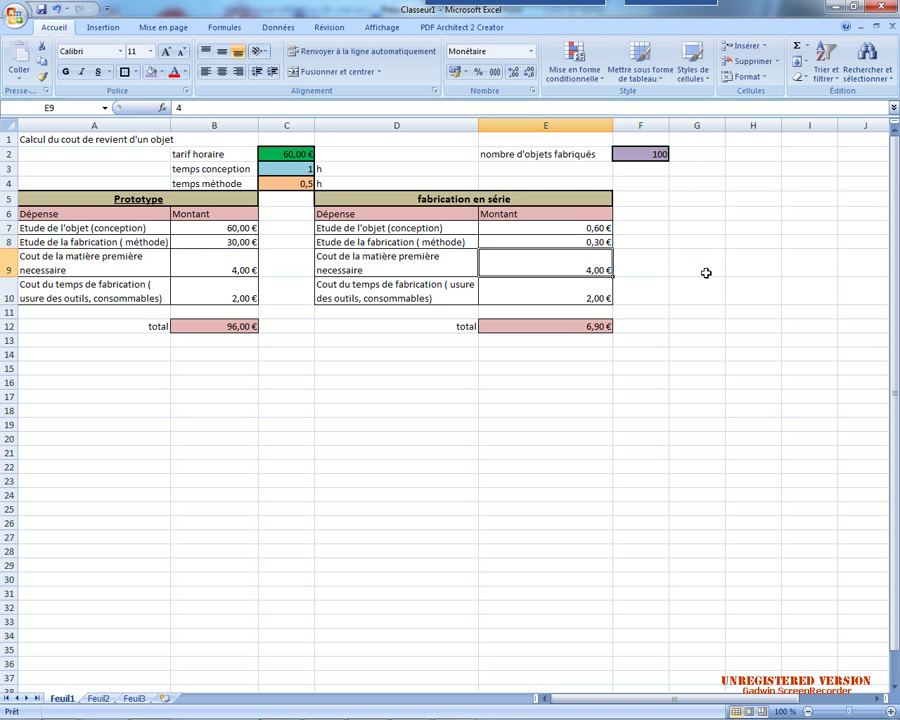
left_click(693, 313)
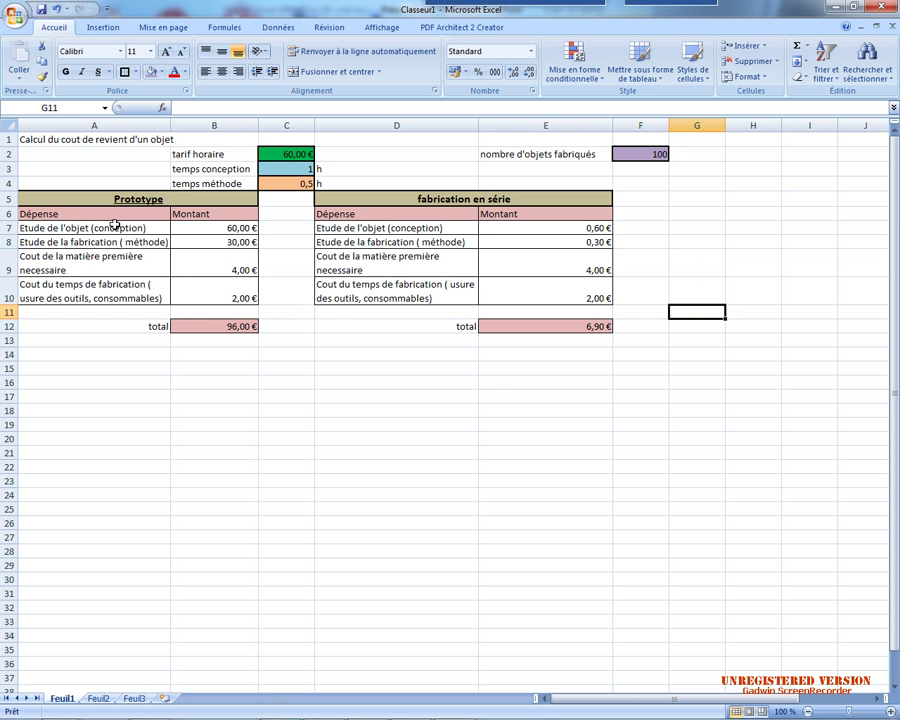
- Insert a 3D pie chart of the Prototype expenses A7:B10, place it below that table and shrink it to about the table's width
left_click_drag(115, 228, 209, 292)
left_click(100, 27)
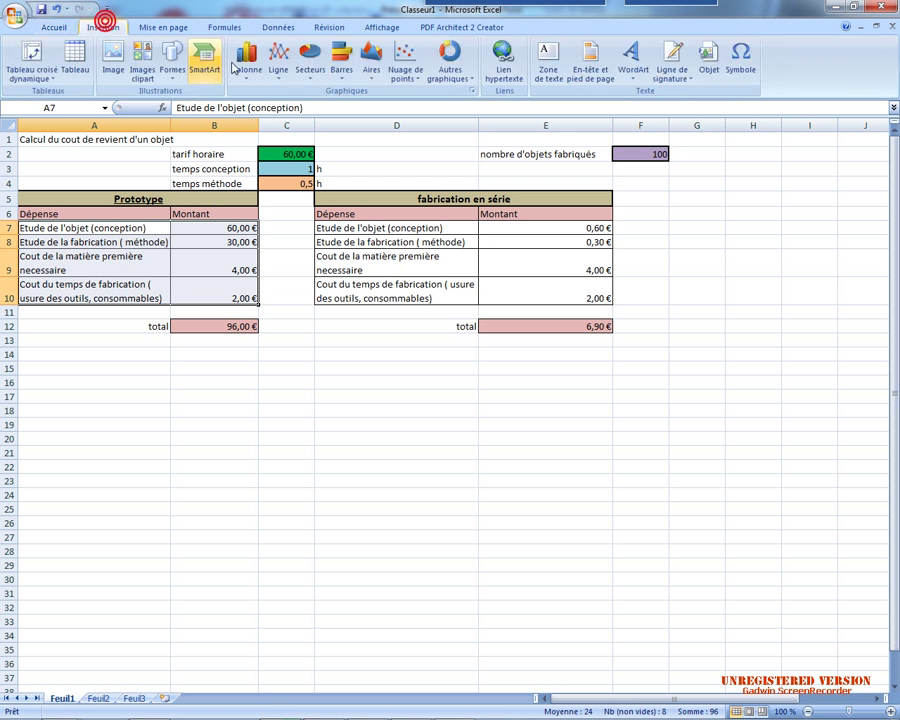
left_click(311, 78)
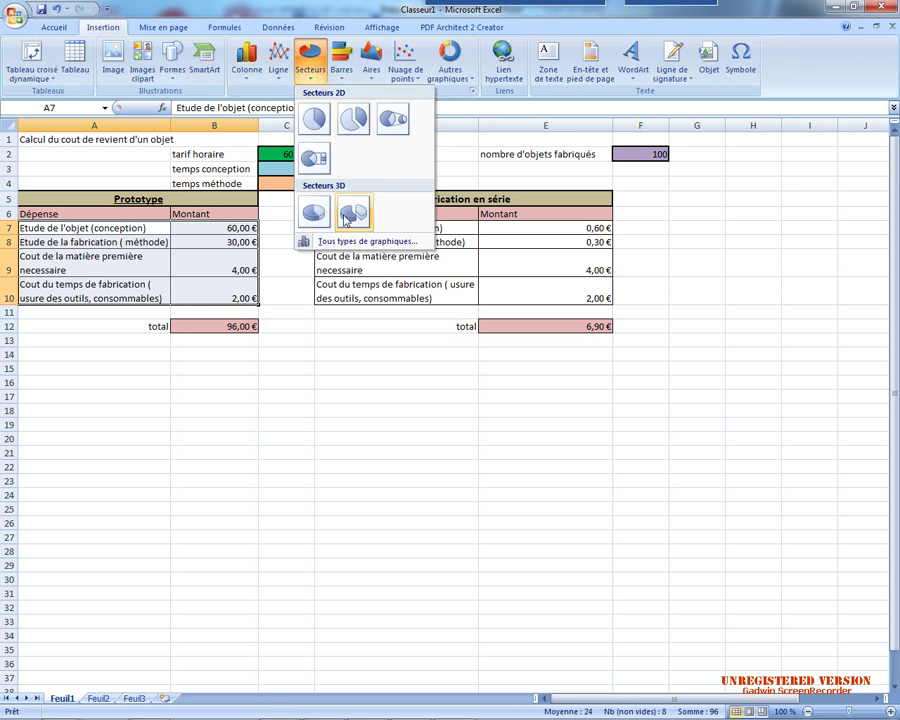
left_click(314, 213)
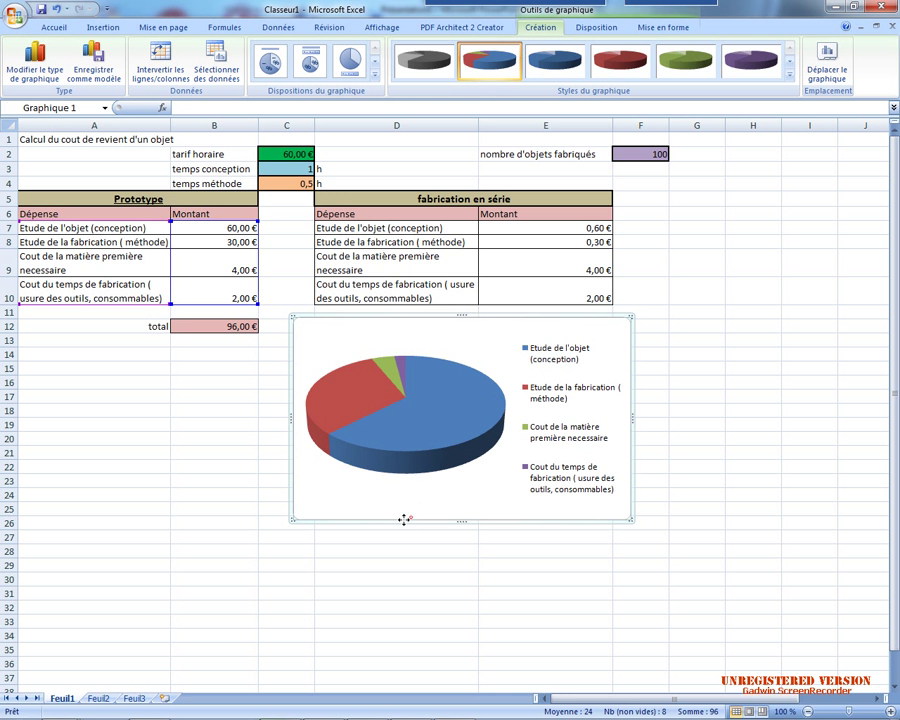
left_click_drag(405, 516, 139, 538)
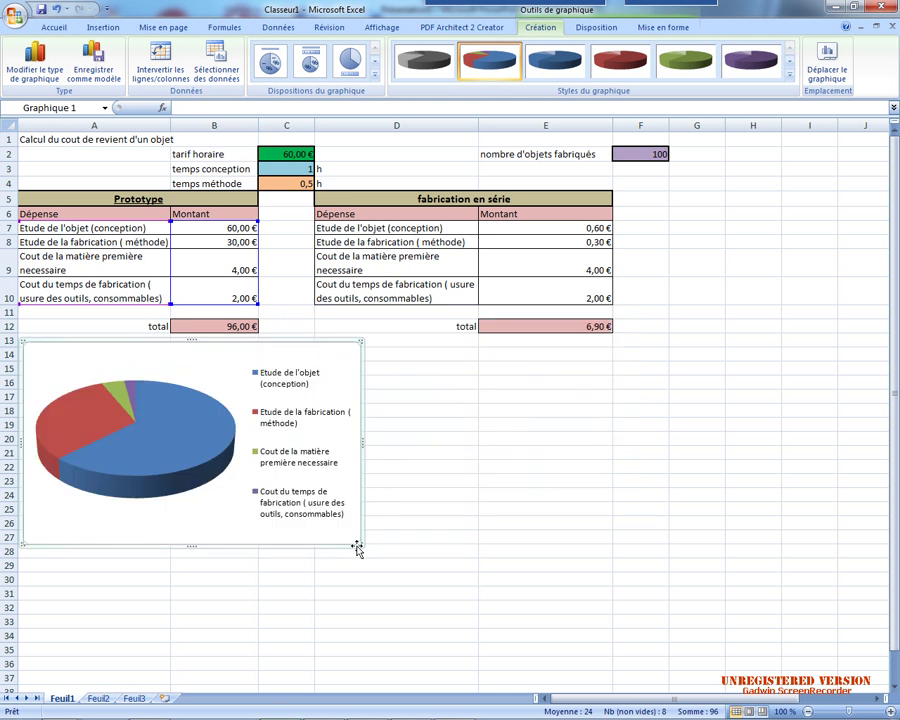
left_click_drag(353, 544, 307, 506)
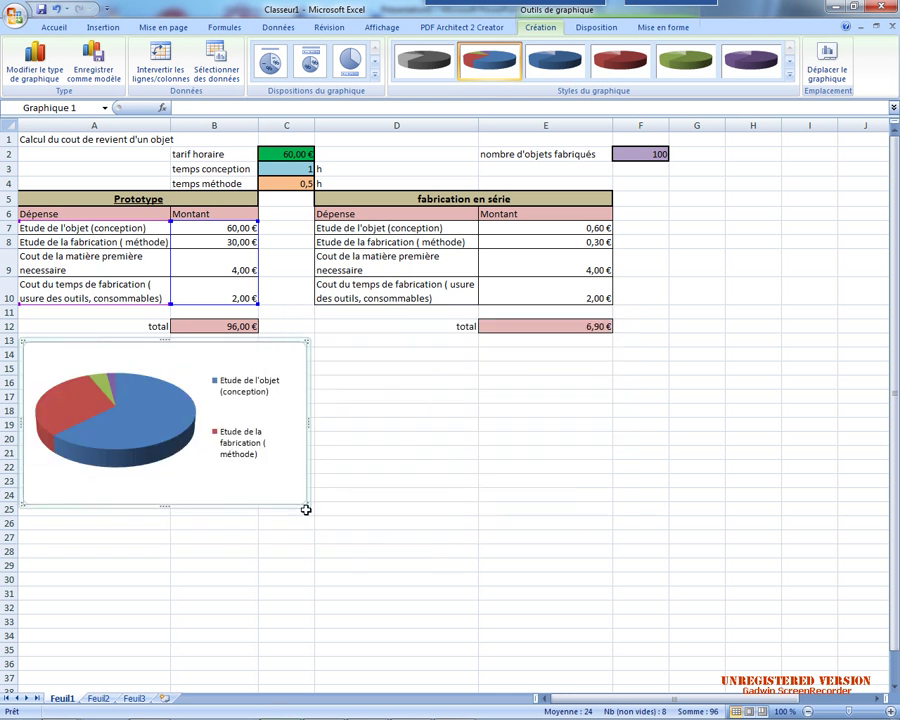
- Add data labels to the Prototype pie chart and lengthen the chart down to about row 31
right_click(157, 420)
left_click(237, 509)
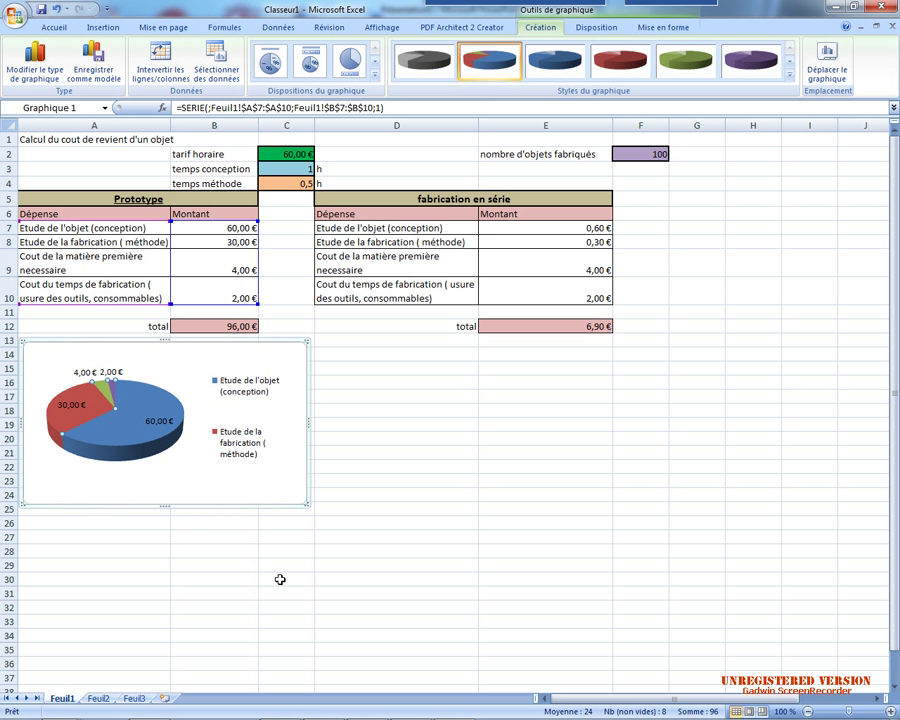
left_click(280, 579)
left_click(259, 456)
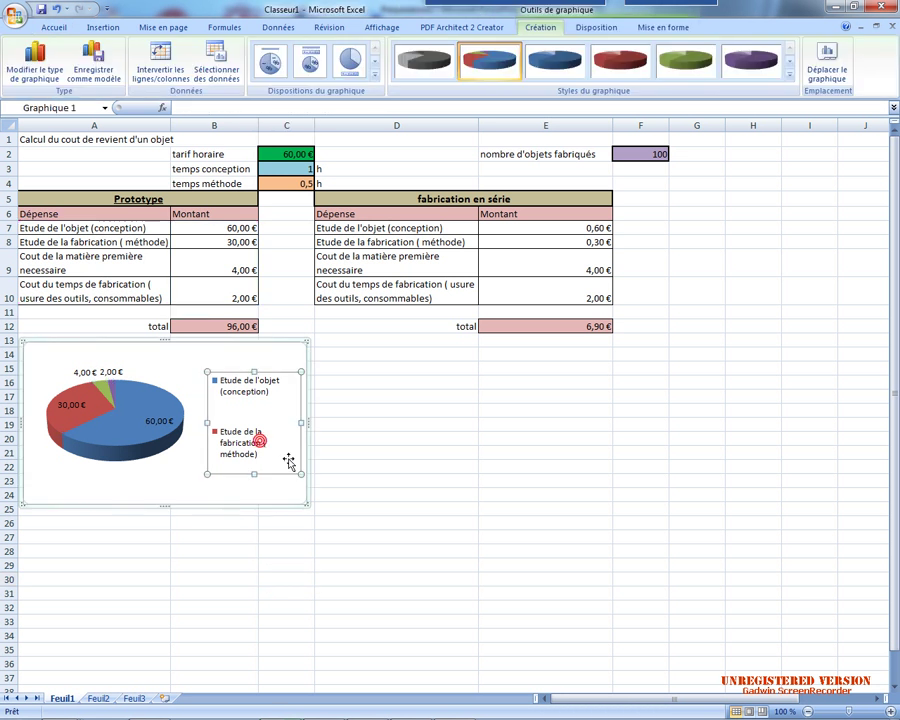
left_click_drag(307, 506, 307, 598)
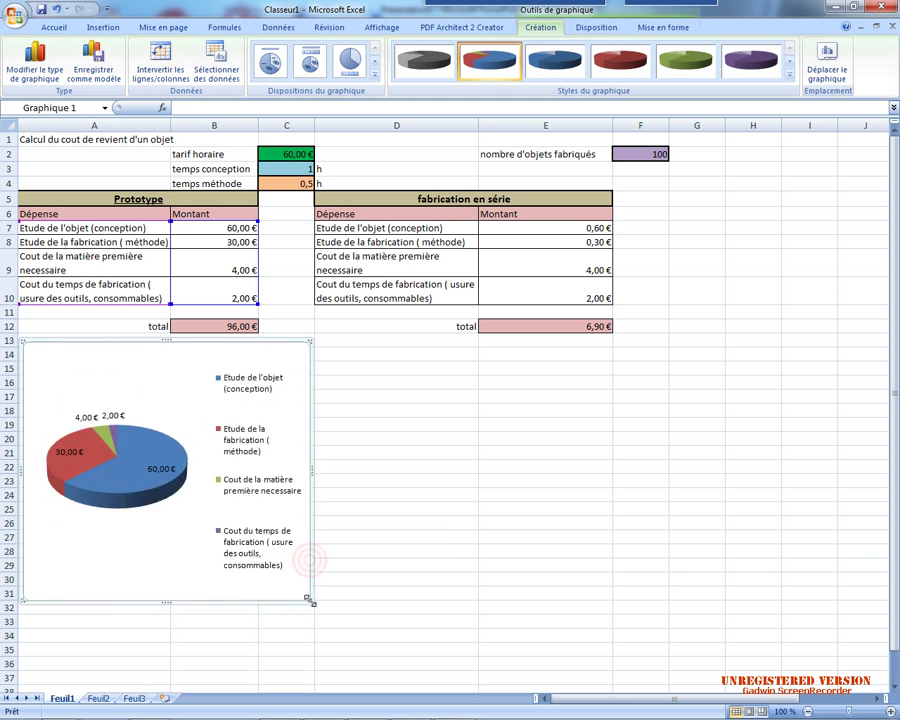
left_click(419, 548)
- Insert a 3D pie chart of the "fabrication en série" expenses in D7:E10
left_click_drag(400, 228, 564, 296)
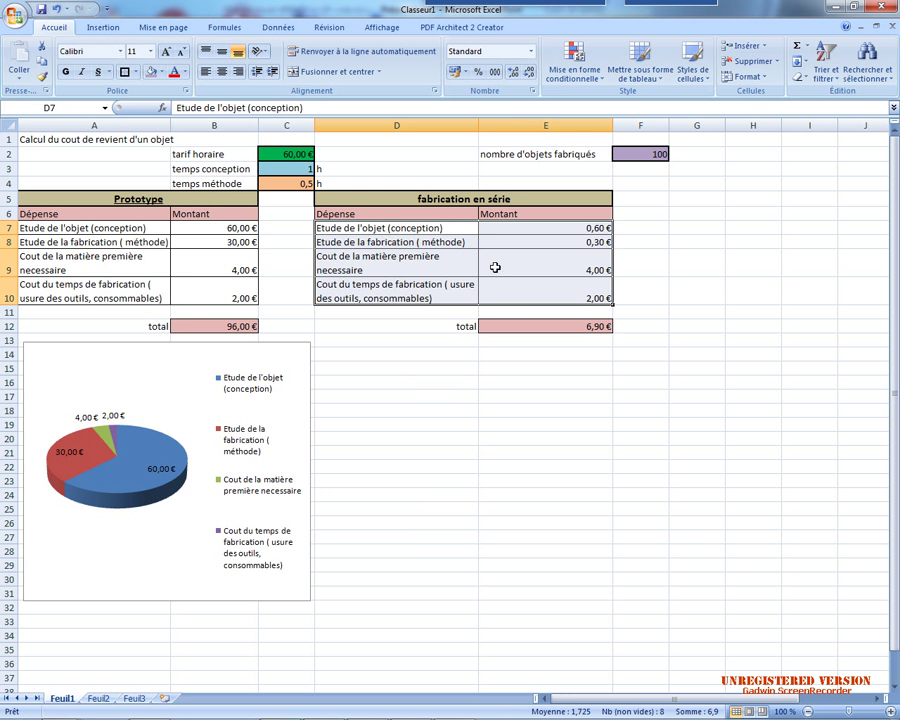
left_click(103, 27)
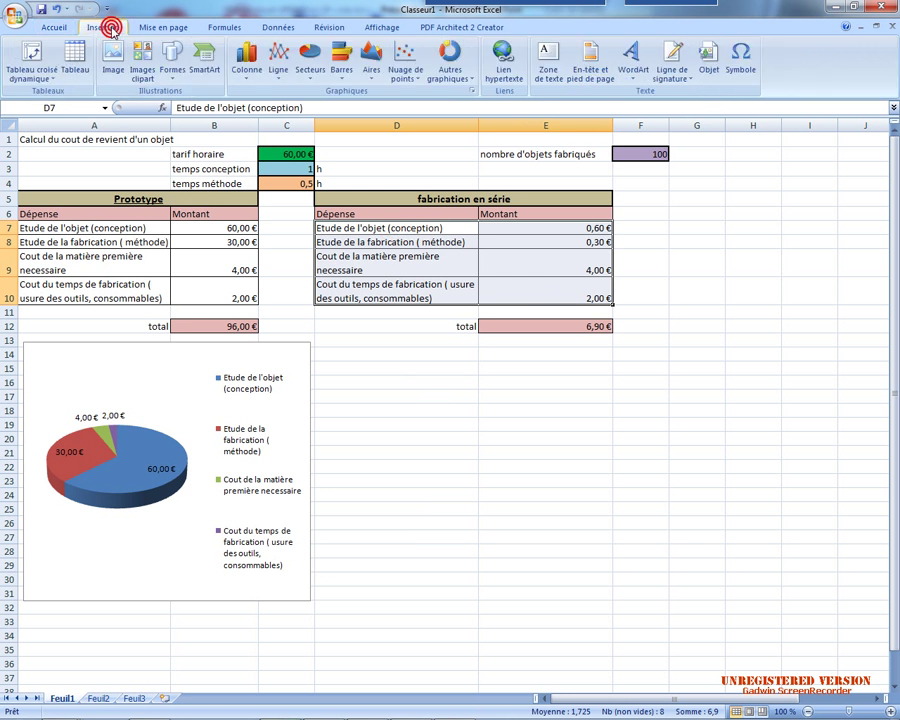
left_click(312, 80)
left_click(314, 212)
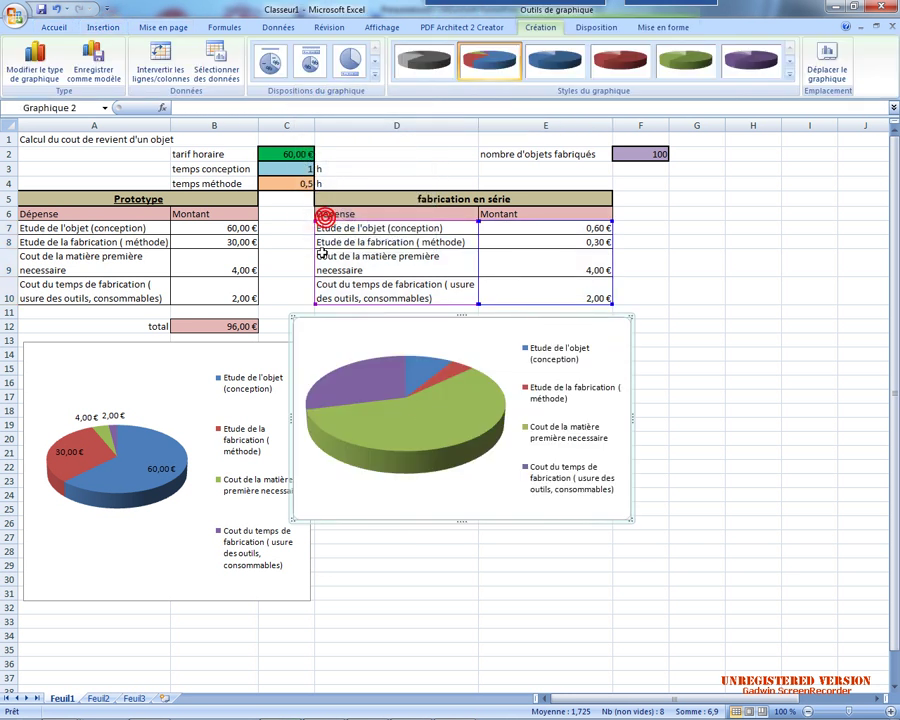
- Fit the "fabrication en série" pie chart below its table, down to about row 31, and add data labels to it
left_click_drag(467, 524, 512, 547)
mouse_move(659, 545)
left_mouse_down()
mouse_move(603, 597)
mouse_move(619, 600)
mouse_move(590, 603)
left_mouse_up()
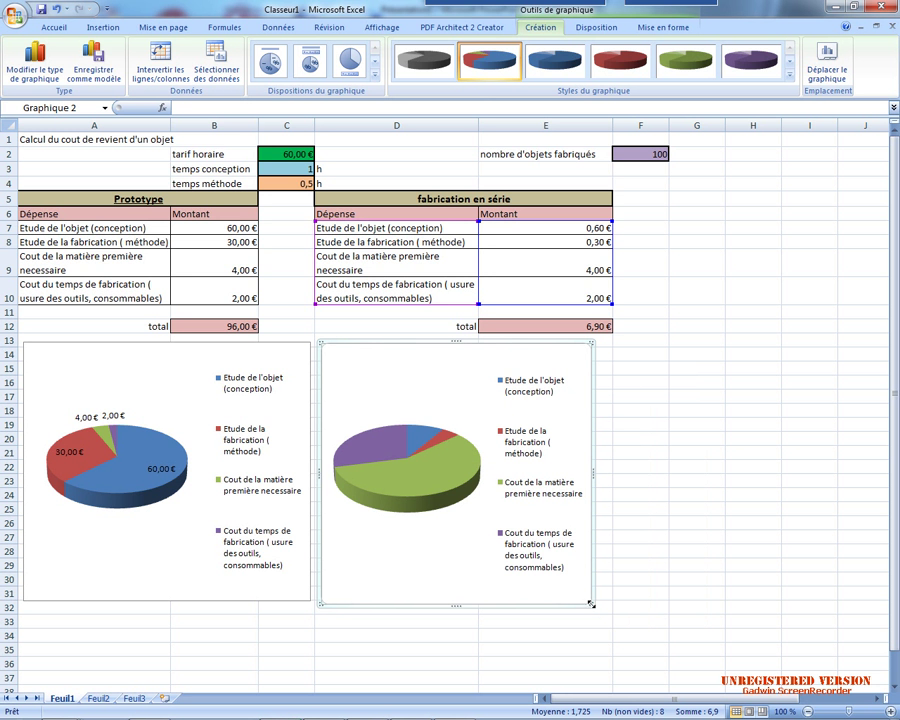
right_click(411, 459)
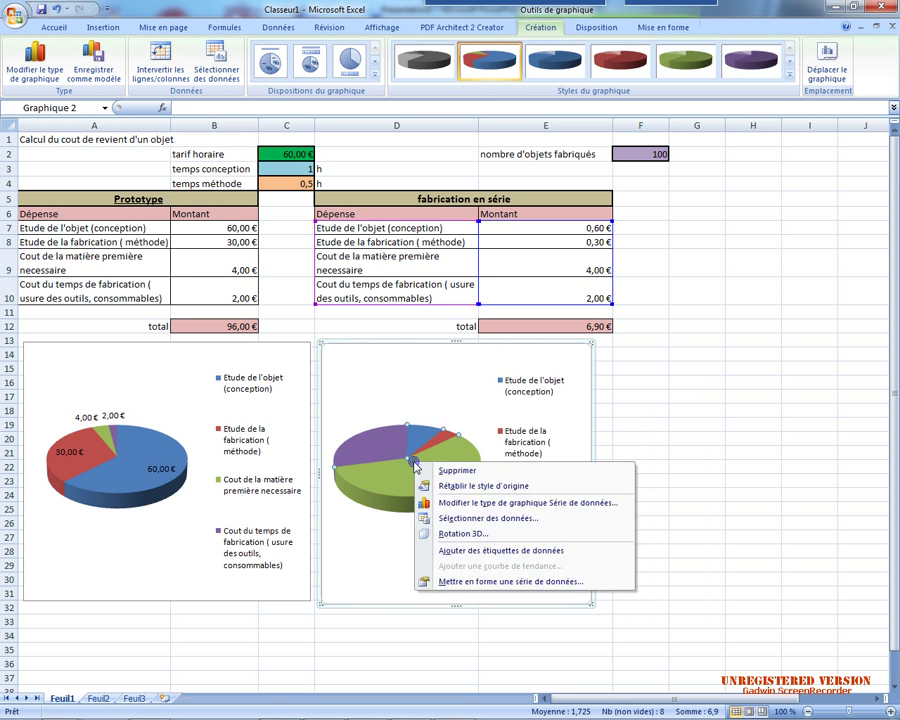
left_click(499, 548)
left_click(690, 534)
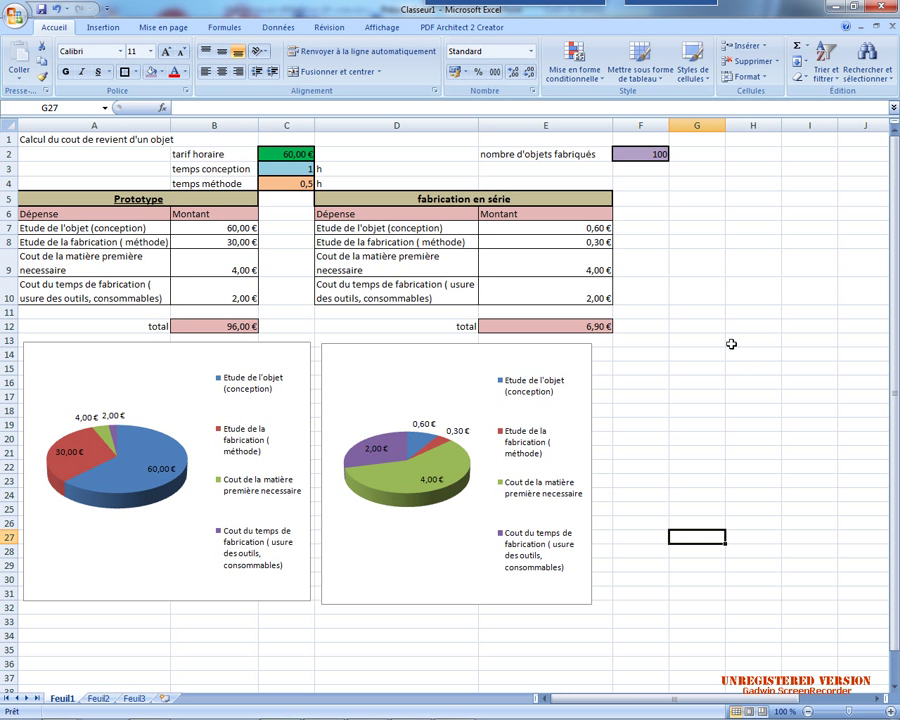
- Set the tarif horaire in C2 to 50 € and the temps conception in C3 to 3 h
left_click(297, 154)
type("50")
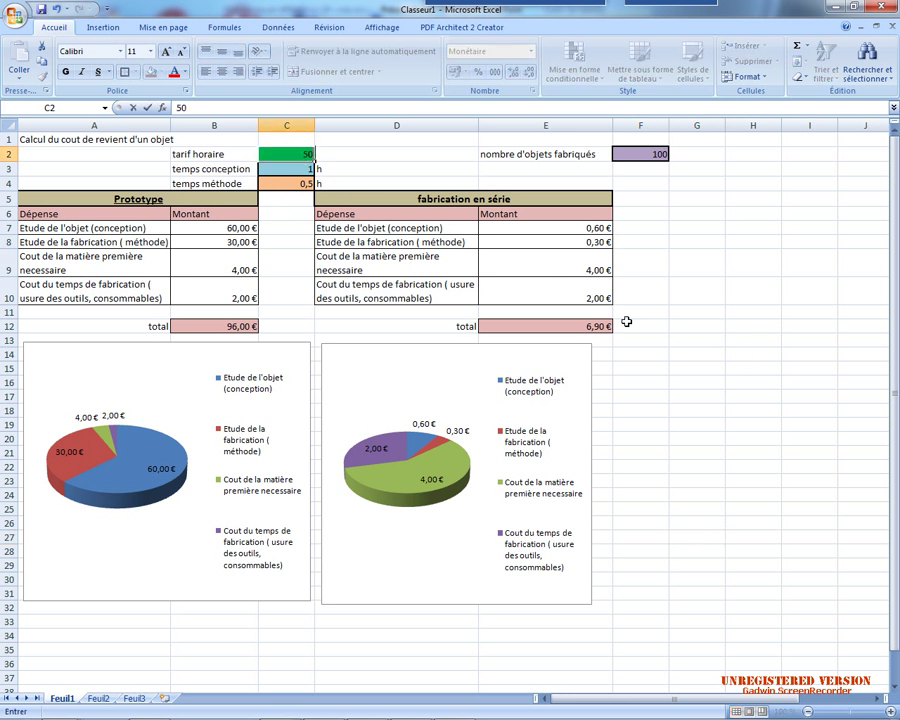
key("Return")
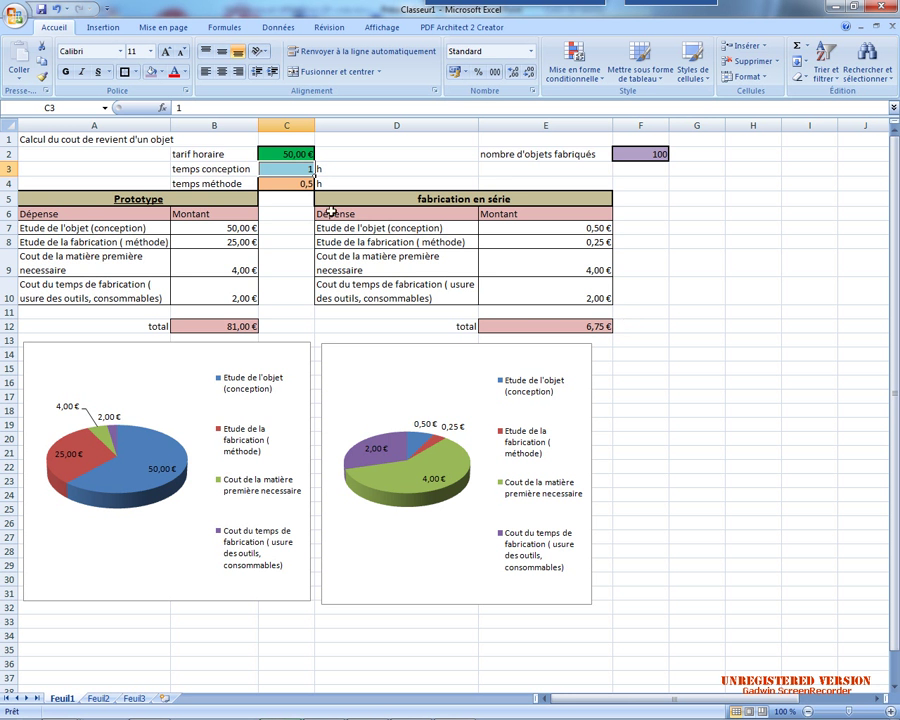
type("3")
key("Return")
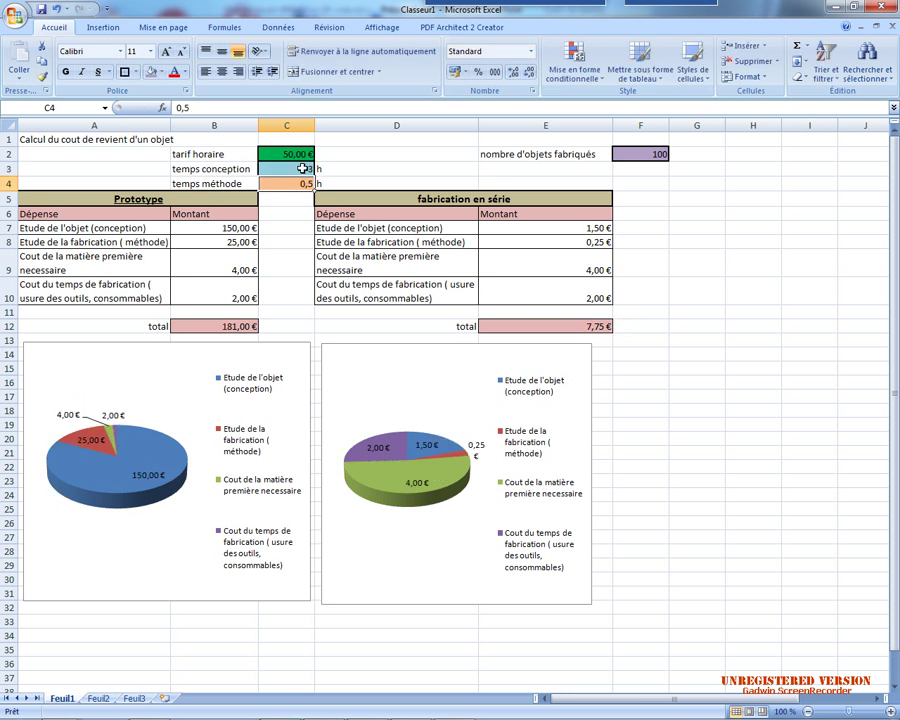
- Set the nombre d'objets fabriqués in F2 to 1000 and the temps méthode in C4 to 2 h
left_click(639, 154)
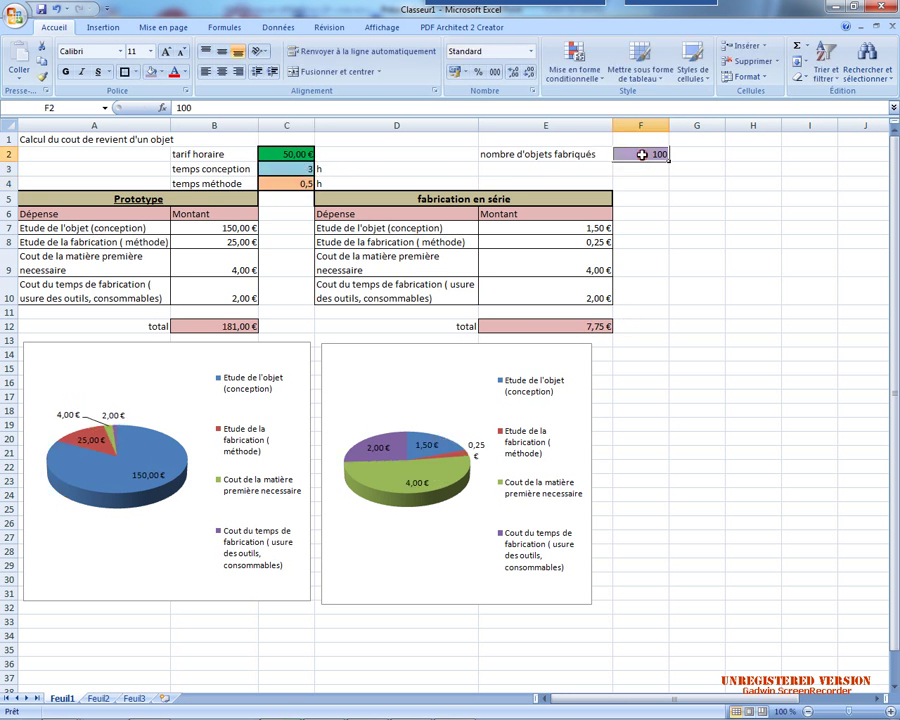
type("10")
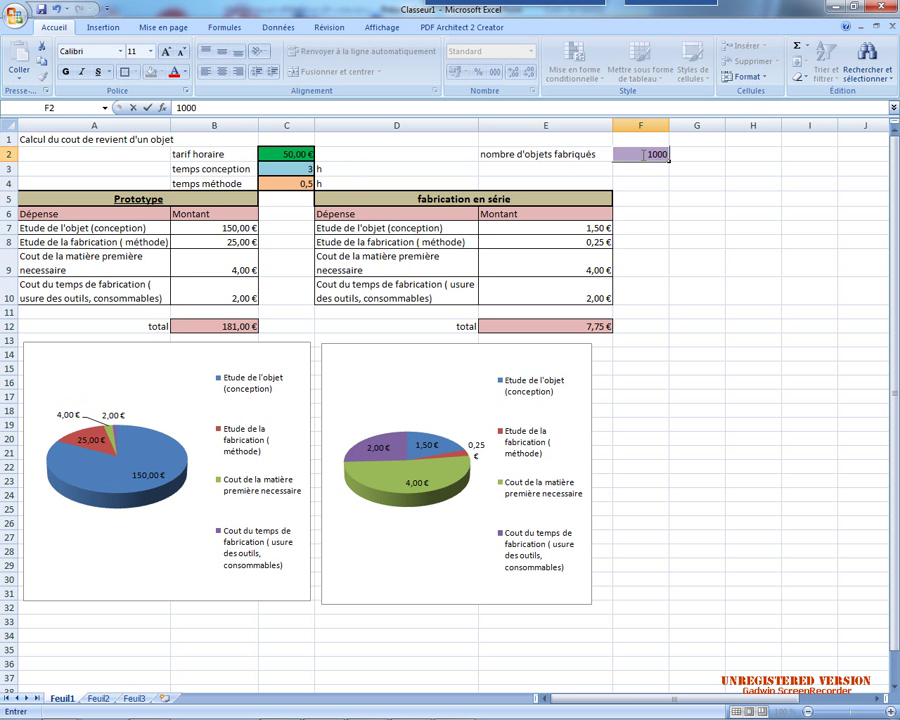
key("Return")
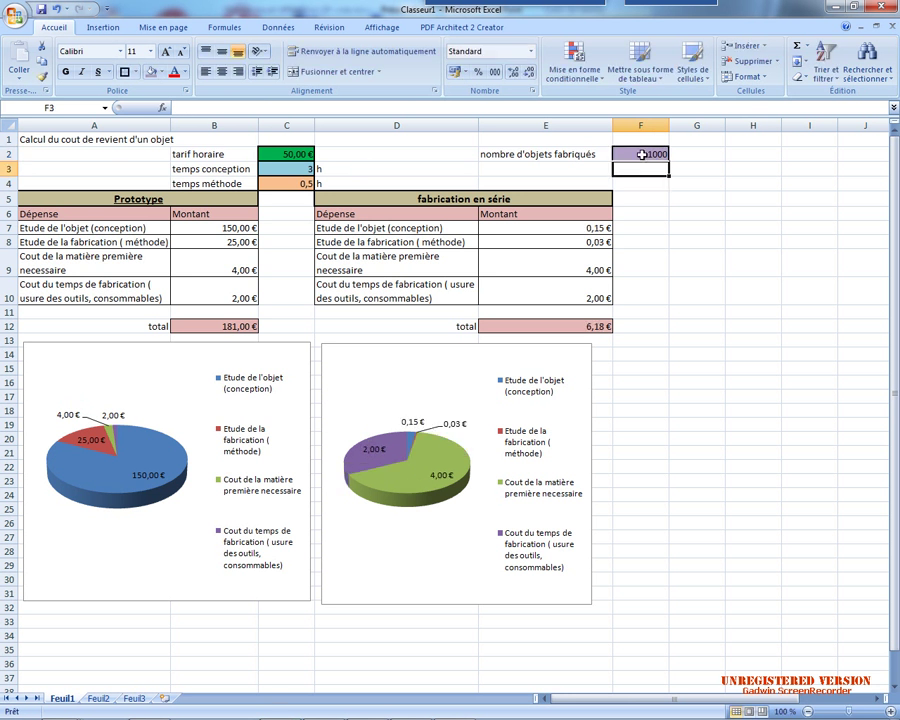
left_click(300, 183)
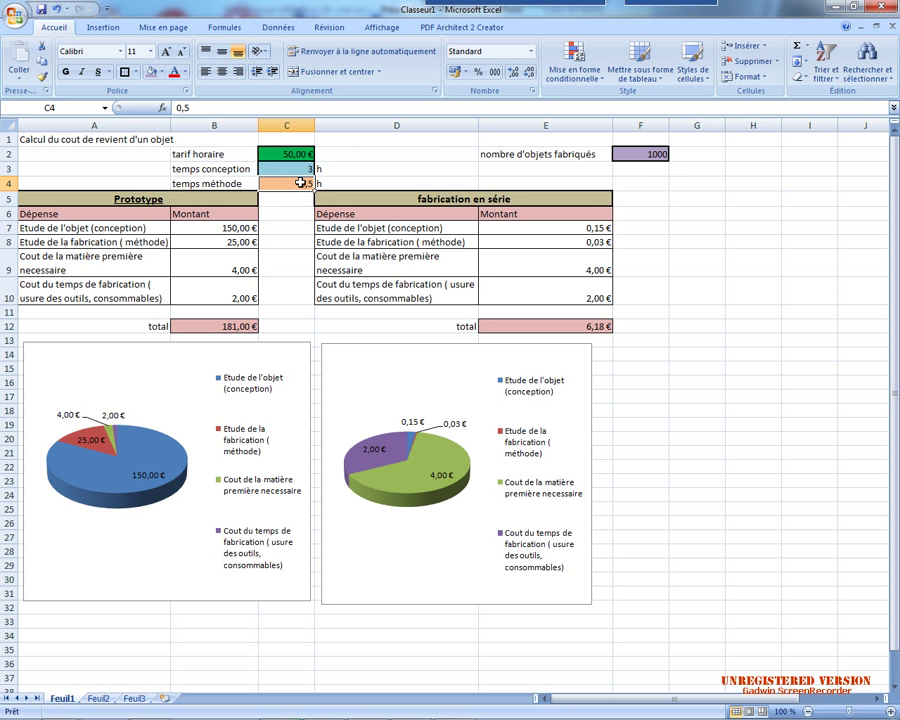
type("2")
key("Return")
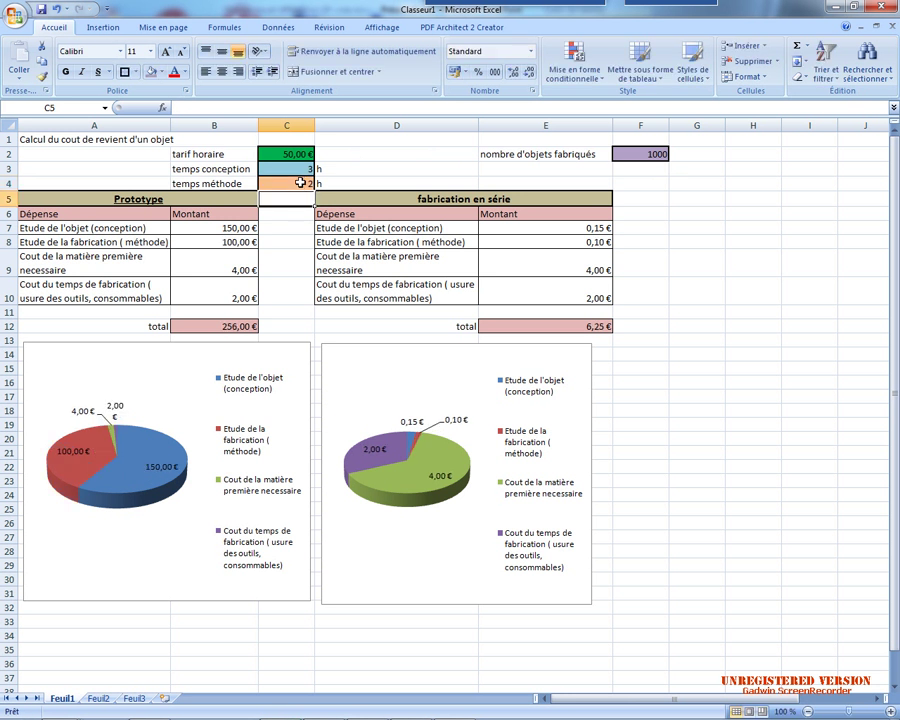
- Link the series material and fabrication time costs to the Prototype table with =B9 in E9 and =B10 in E10
left_click(575, 266)
type("=")
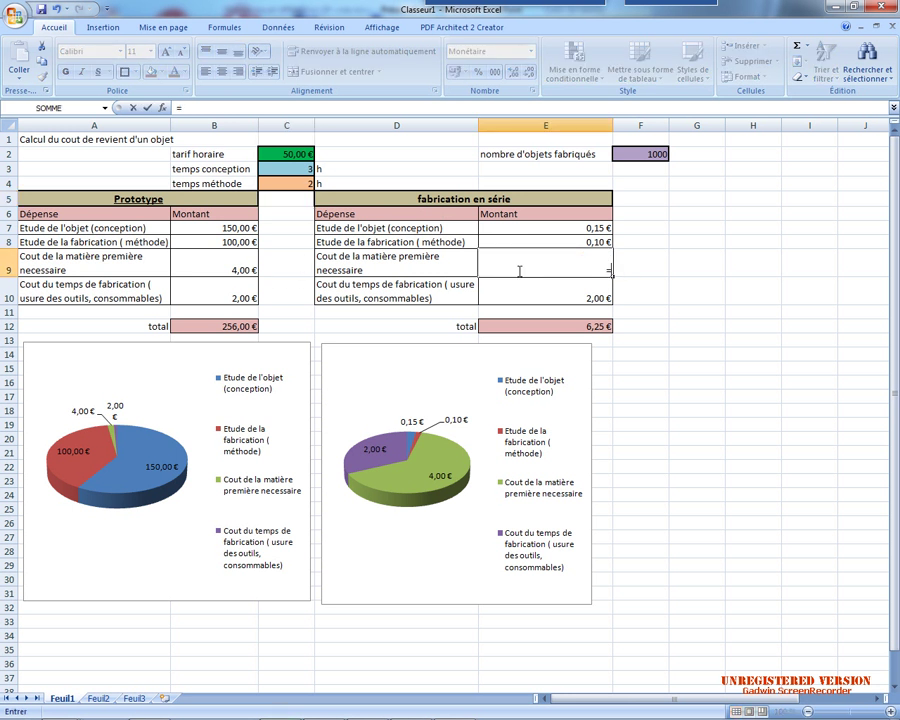
left_click(230, 266)
key("Return")
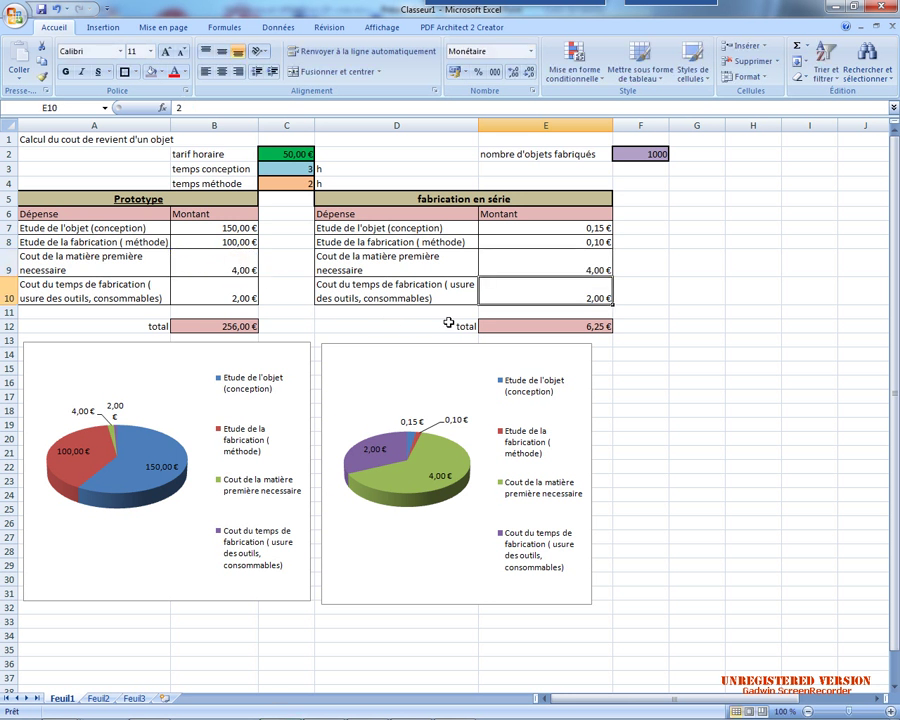
left_click(591, 291)
type("=")
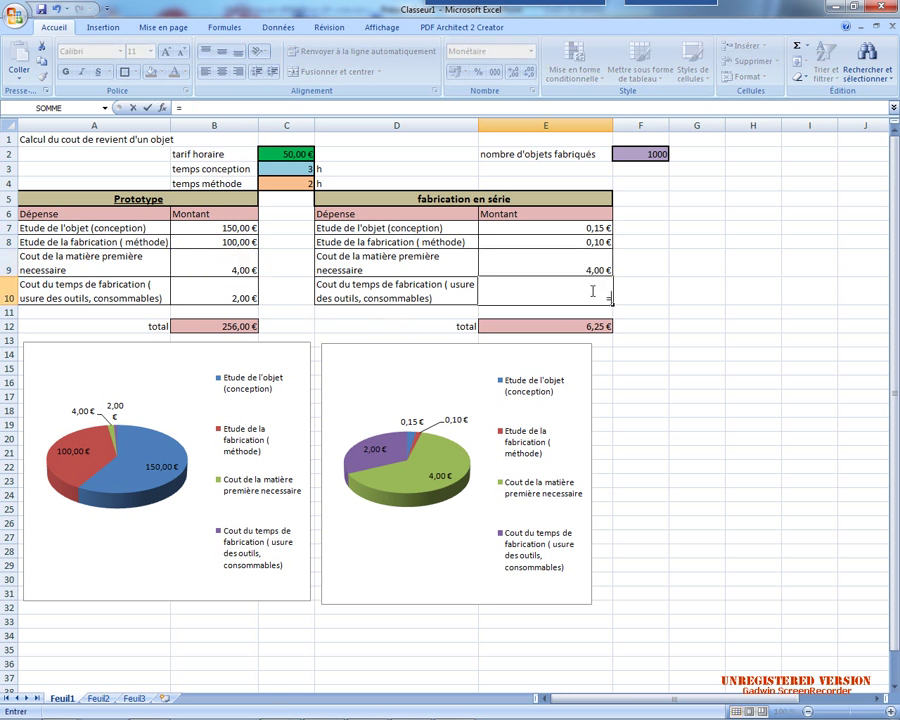
left_click(242, 291)
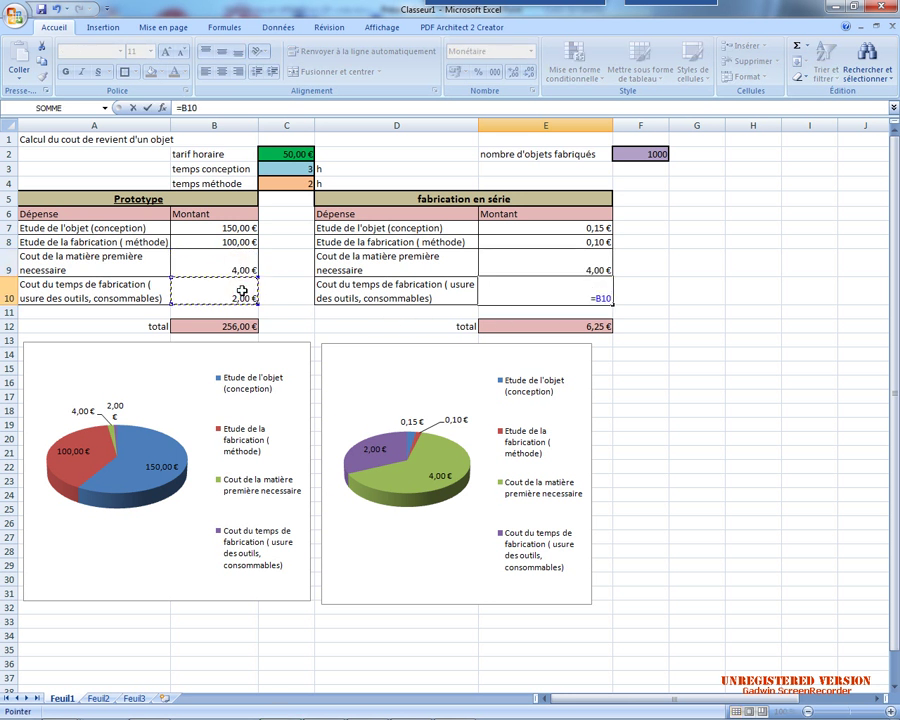
key("Return")
left_click(720, 380)
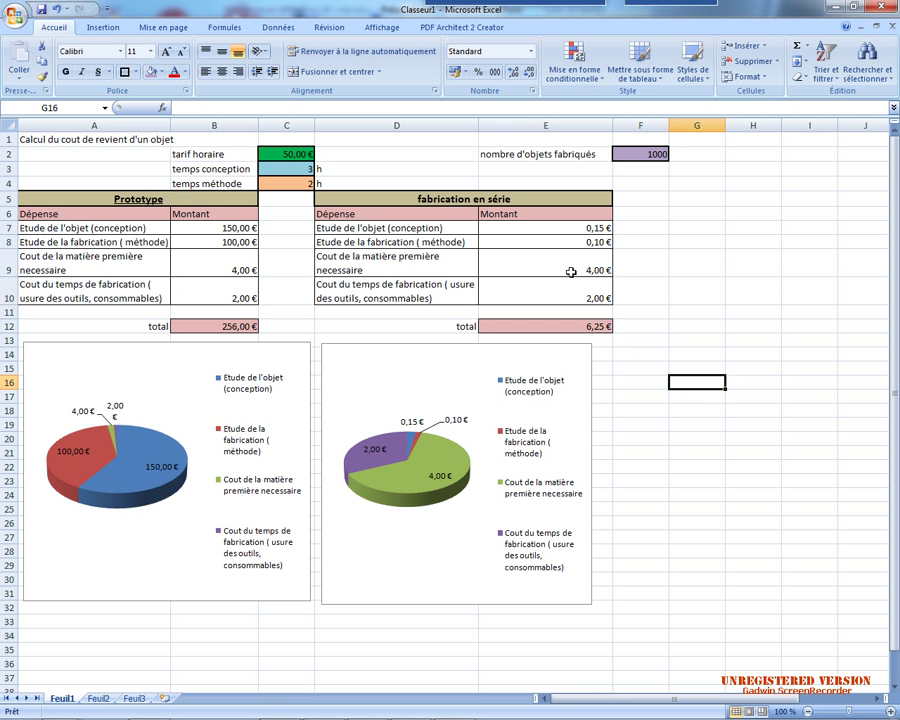
- Set the Prototype raw material cost in B9 to 8 € and the temps conception in C3 to 1 h
left_click(233, 258)
type("8")
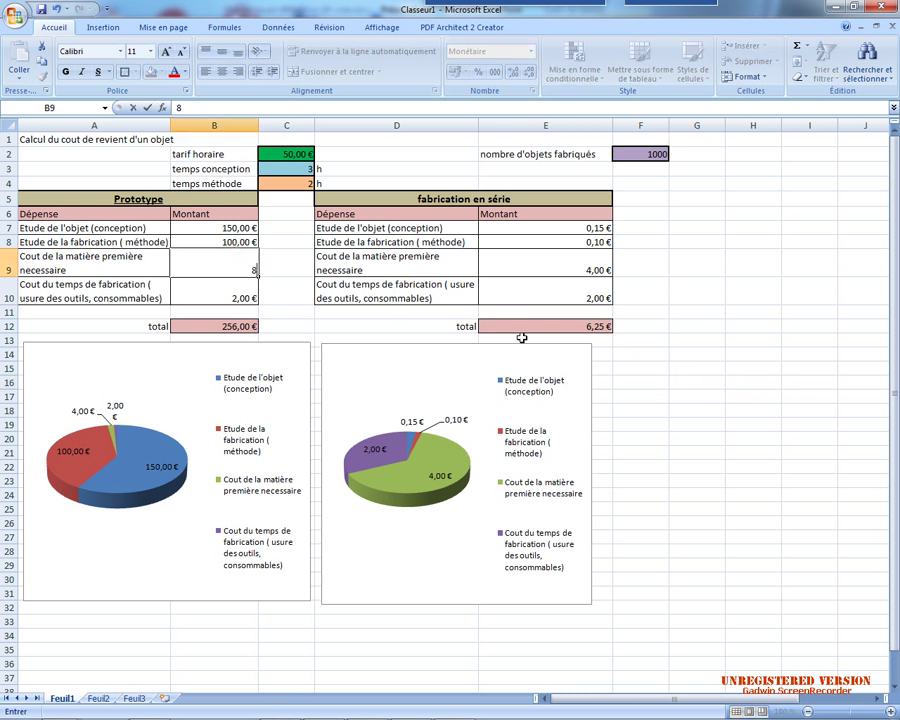
key("Return")
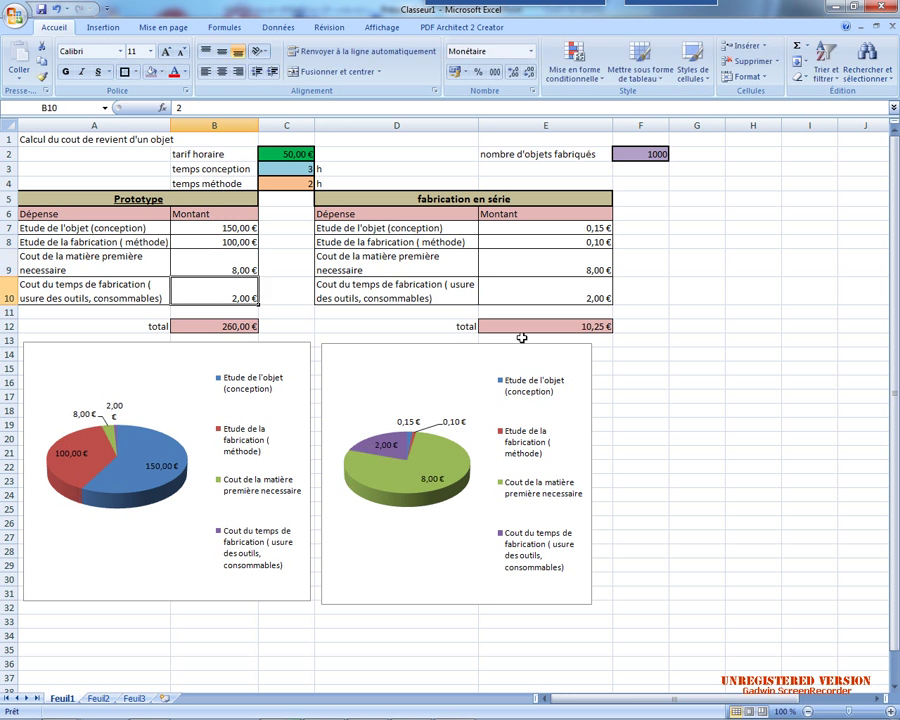
left_click(302, 170)
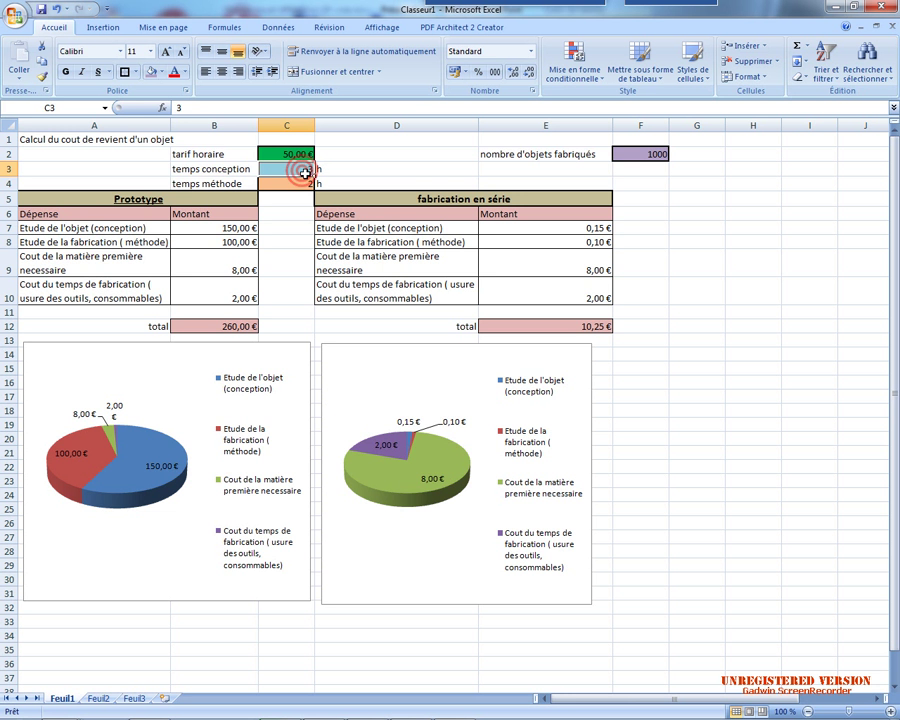
type("1")
key("Return")
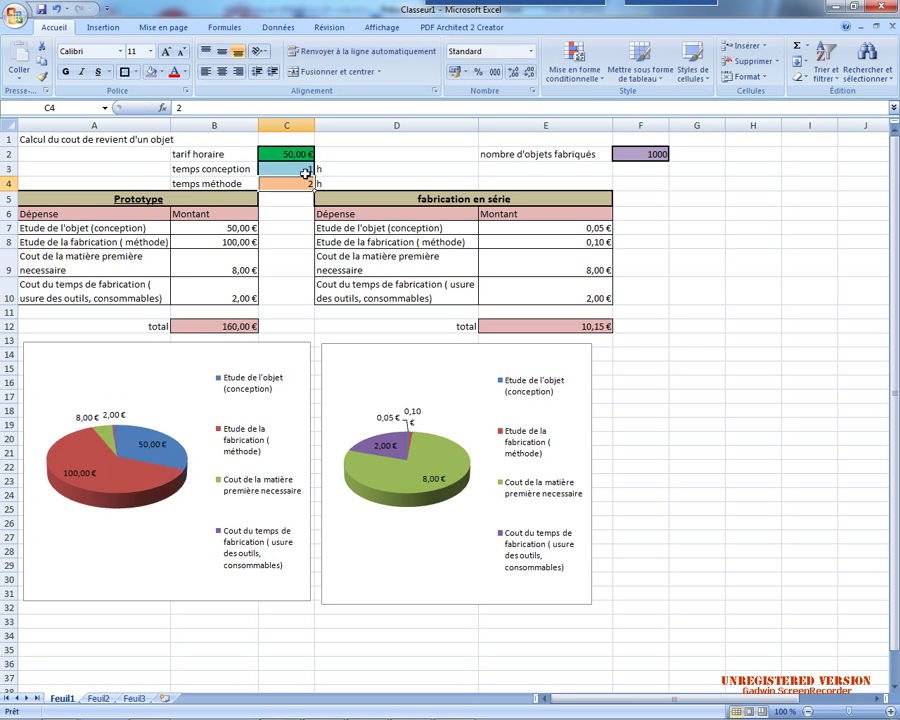
- Set the Prototype fabrication time cost in B10 to 6 €
left_click(252, 292)
type("6")
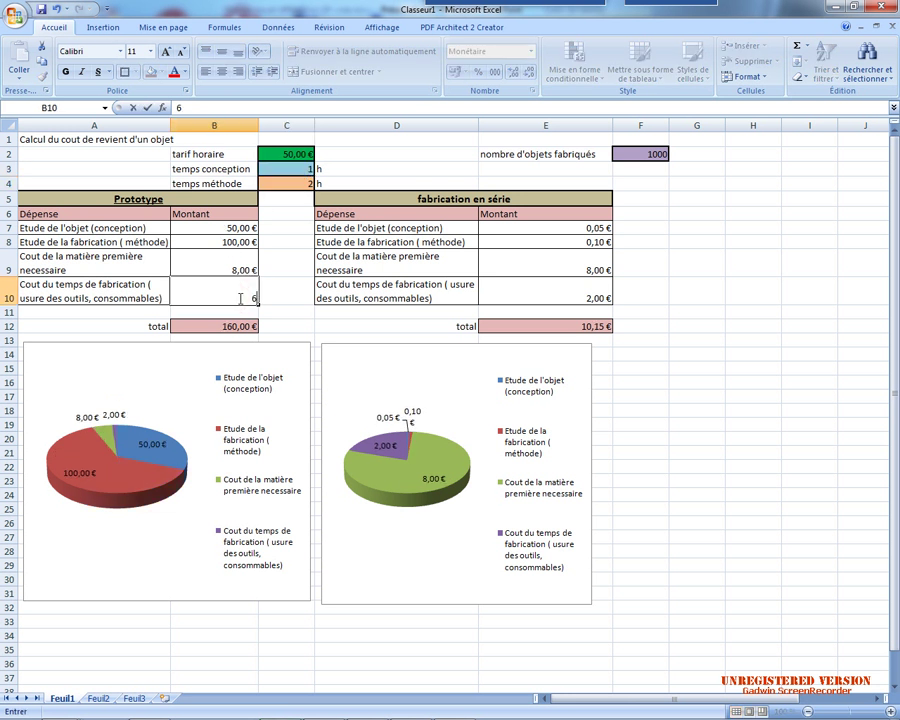
key("Return")
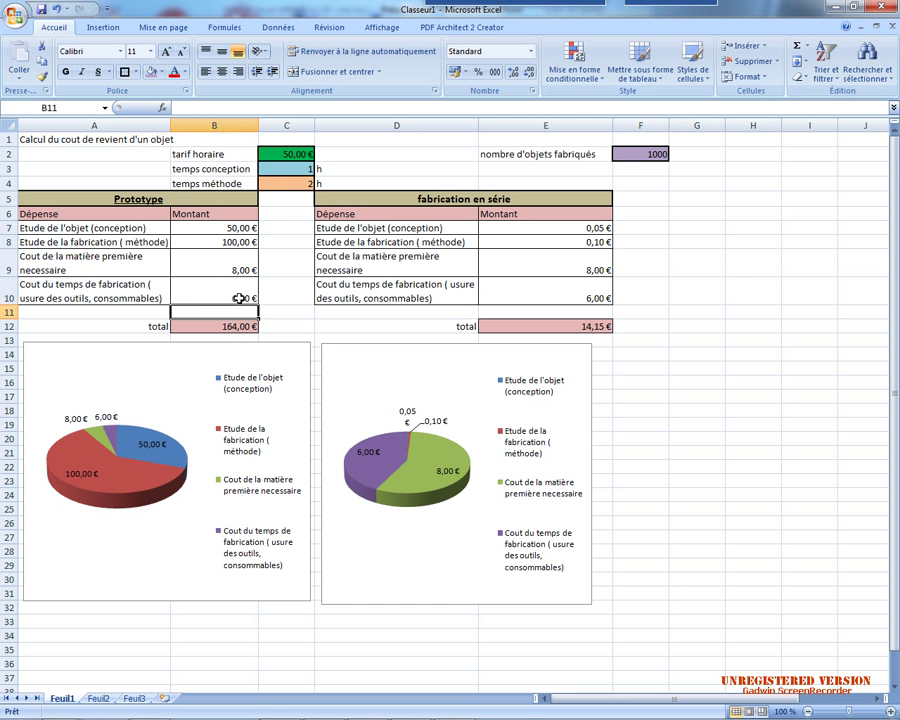